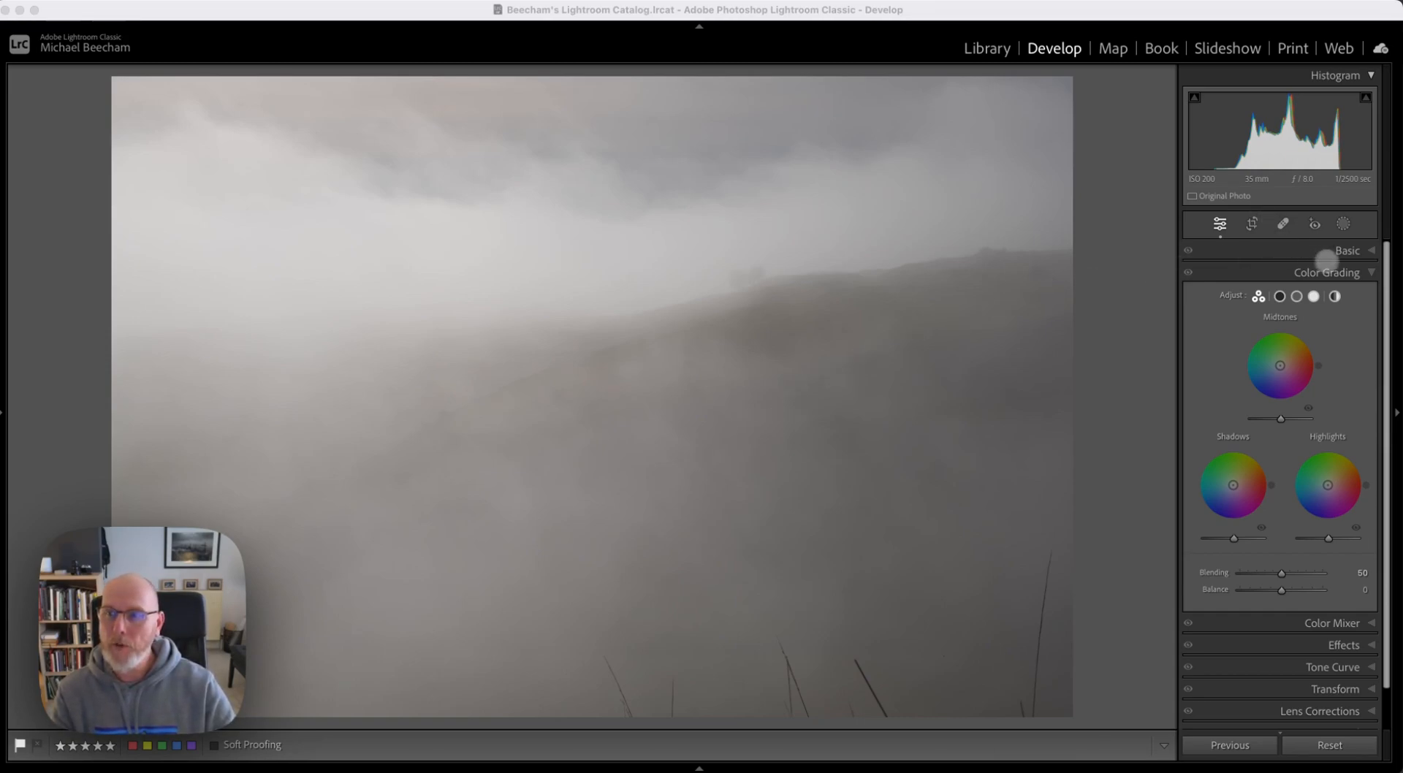
- Set the photo's basic tone adjustments to Whites +57 and Blacks -20
click(1342, 251)
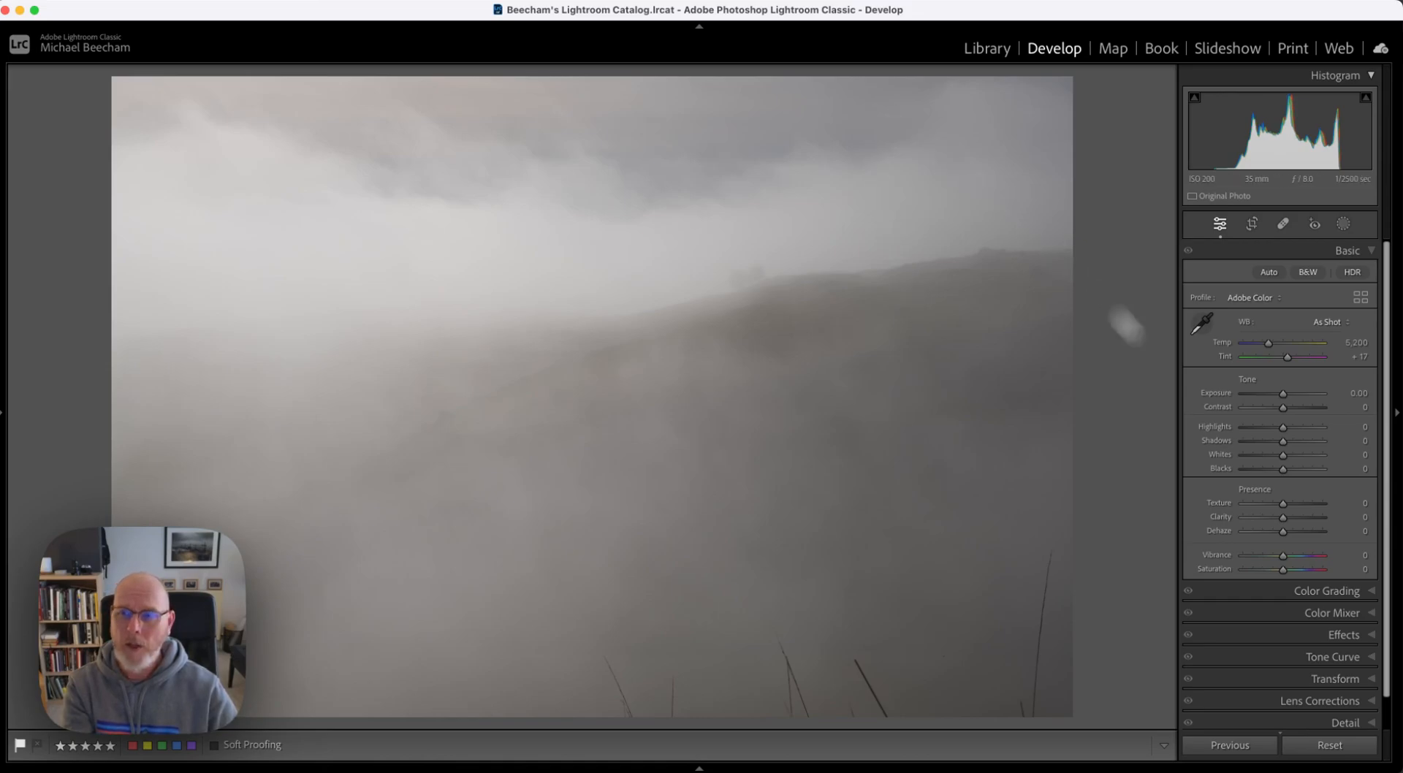
key(alt)
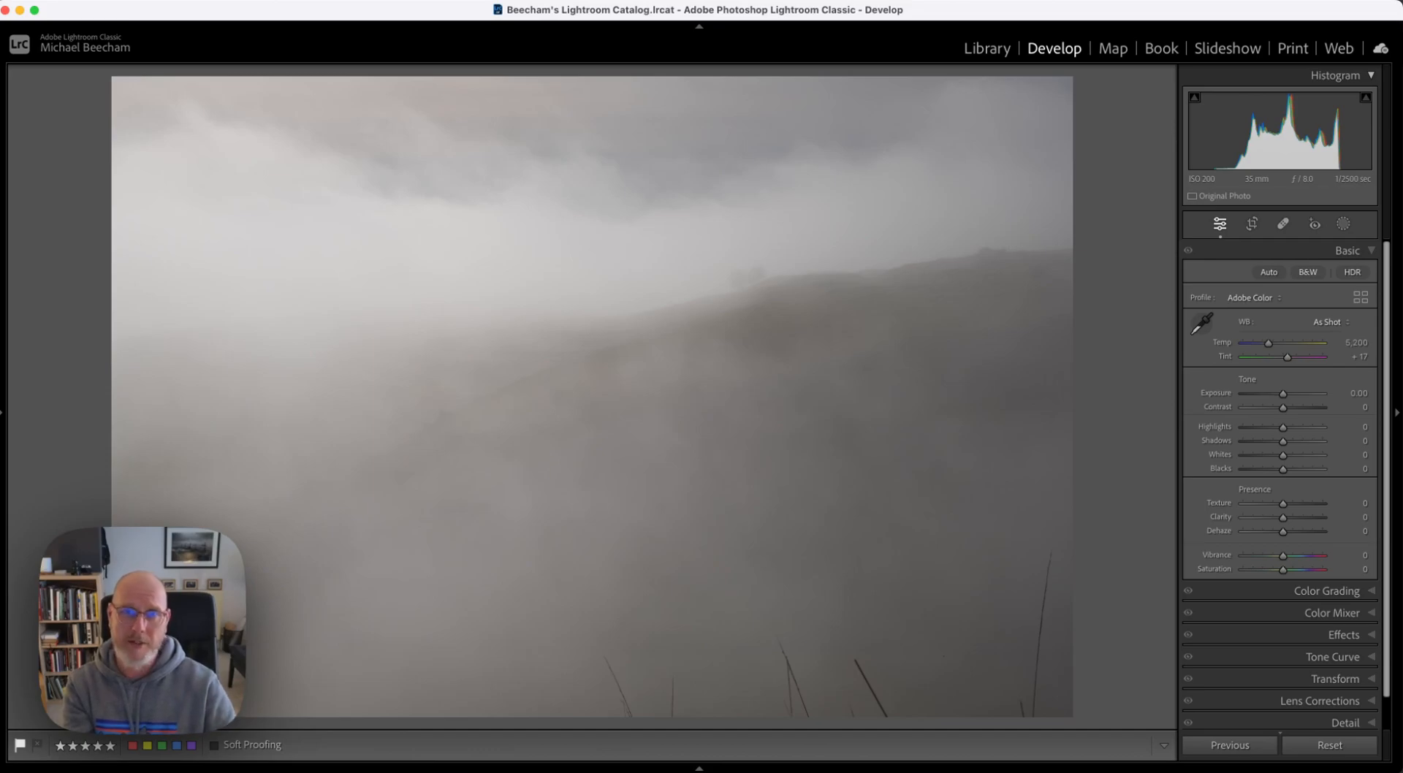
key(alt)
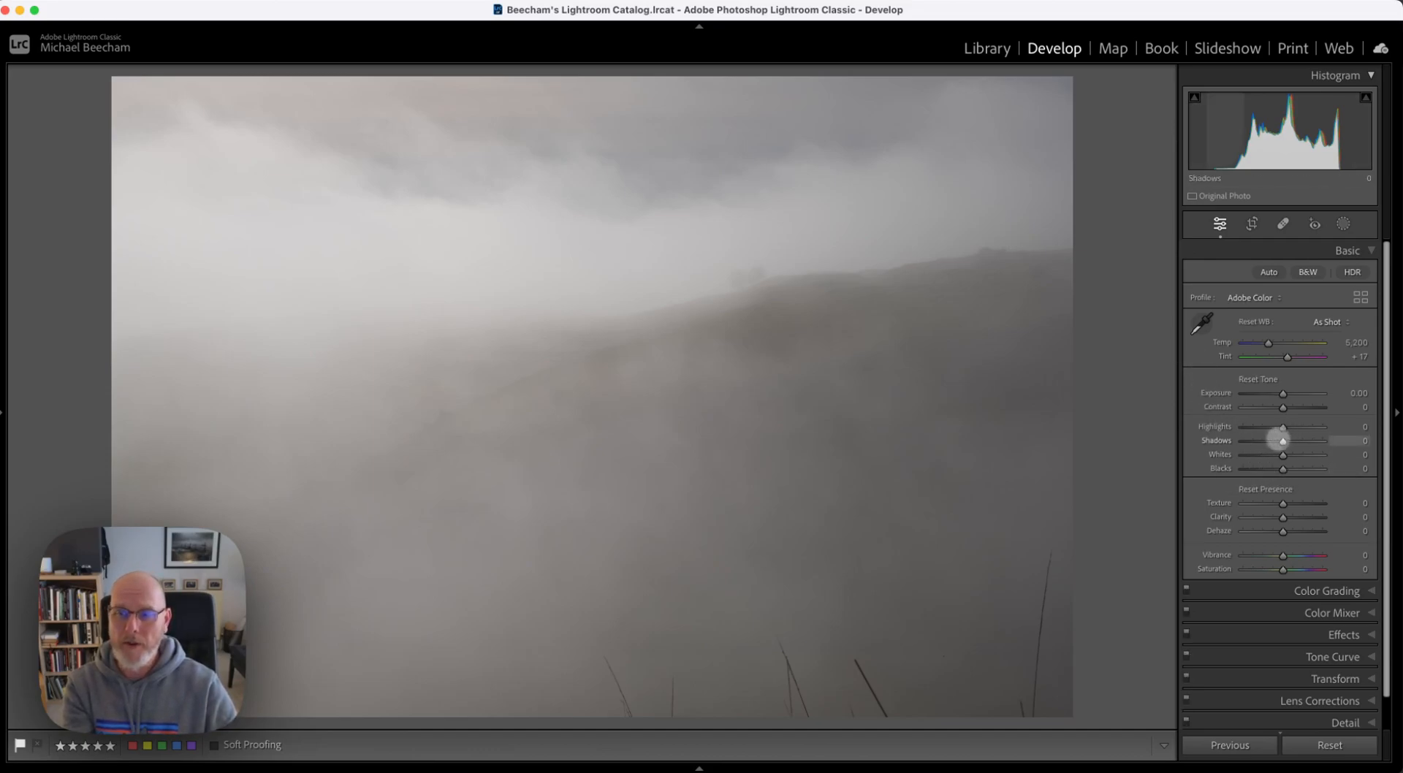
drag(1279, 426, 1328, 427)
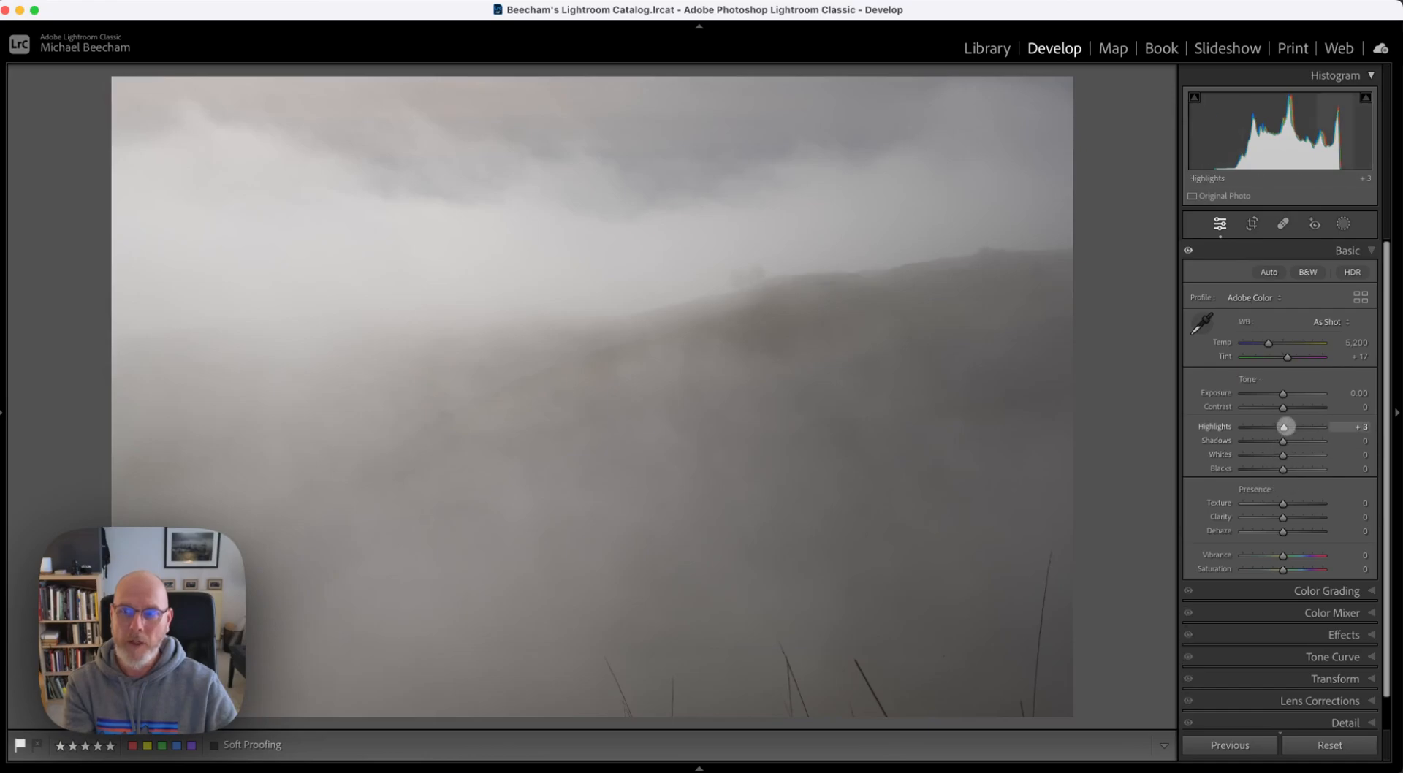
drag(1282, 442, 1314, 457)
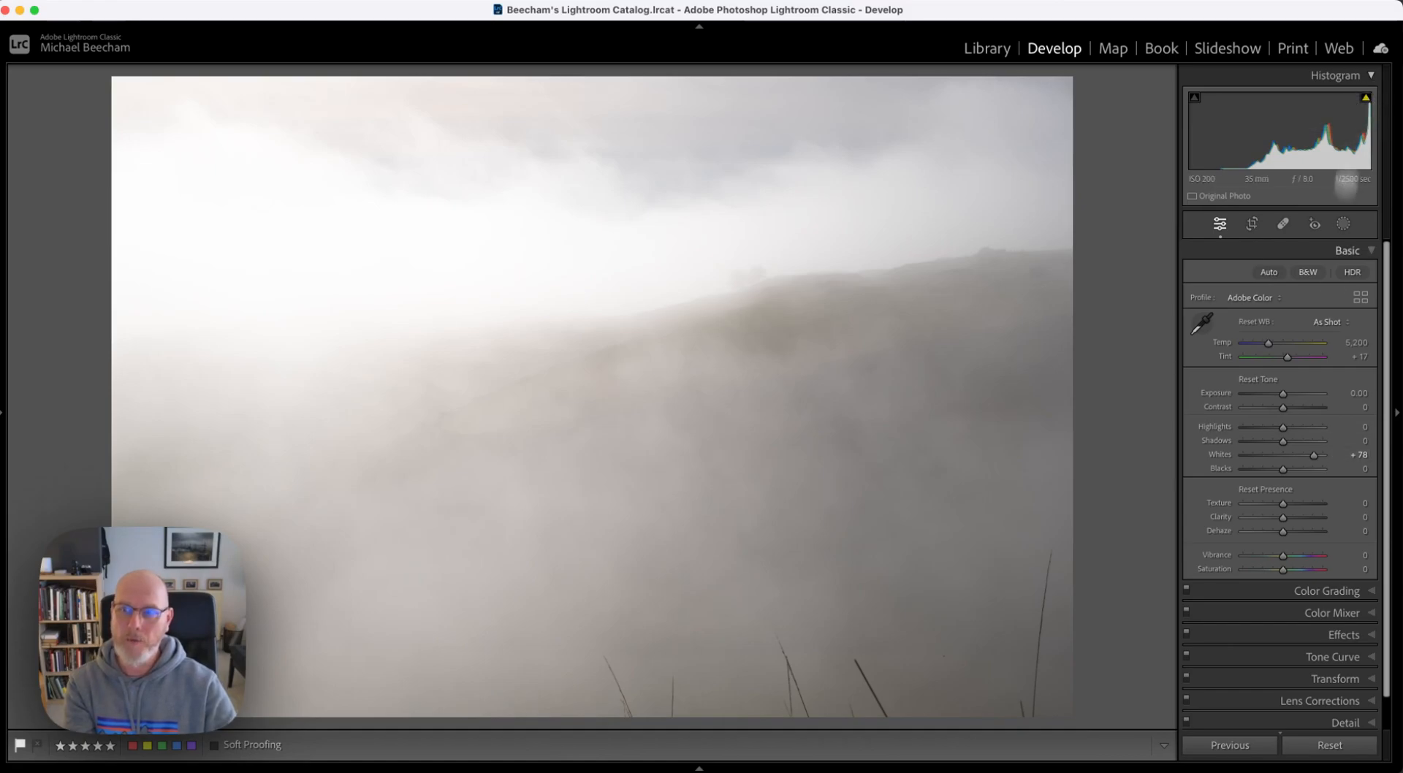
drag(1314, 456, 1273, 472)
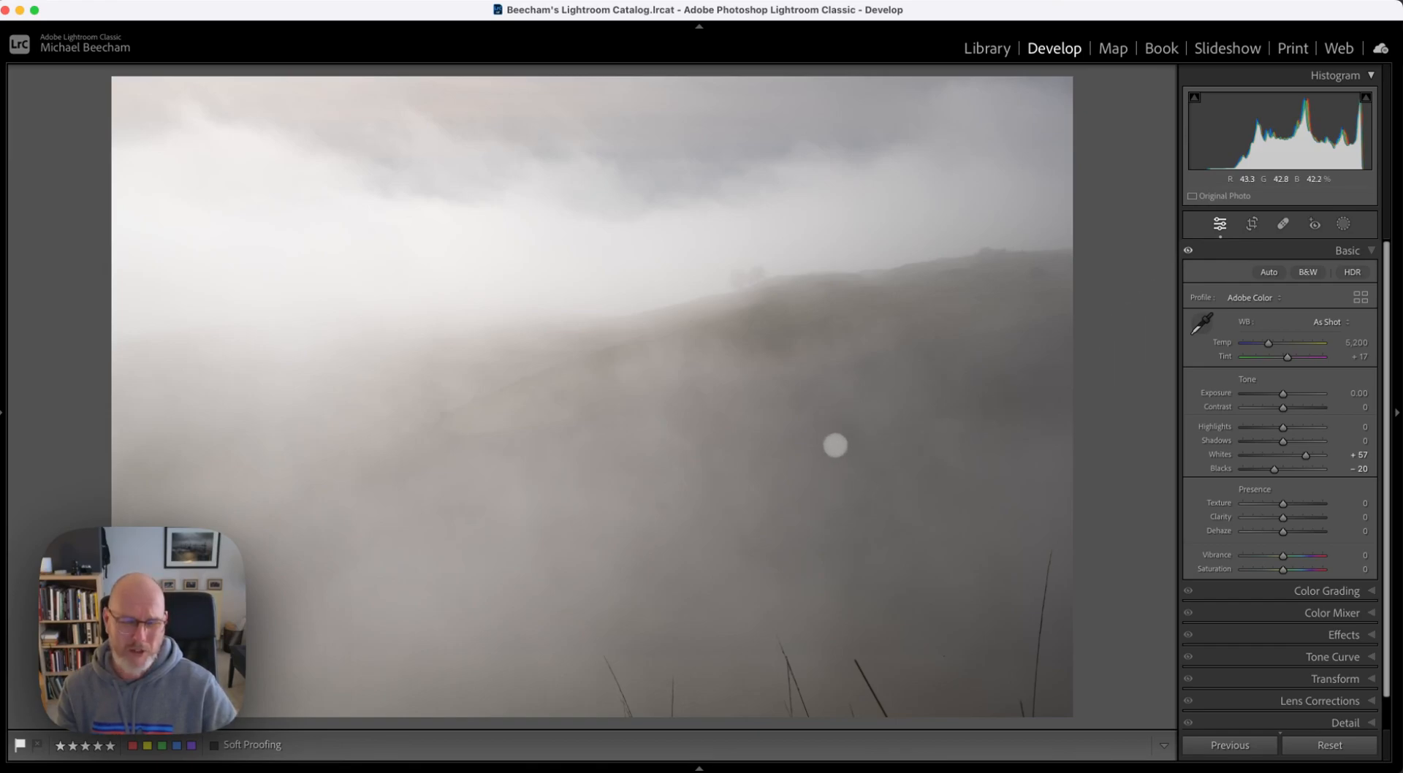
- Open the photo for editing in Photoshop and duplicate its background layer
right_click(807, 481)
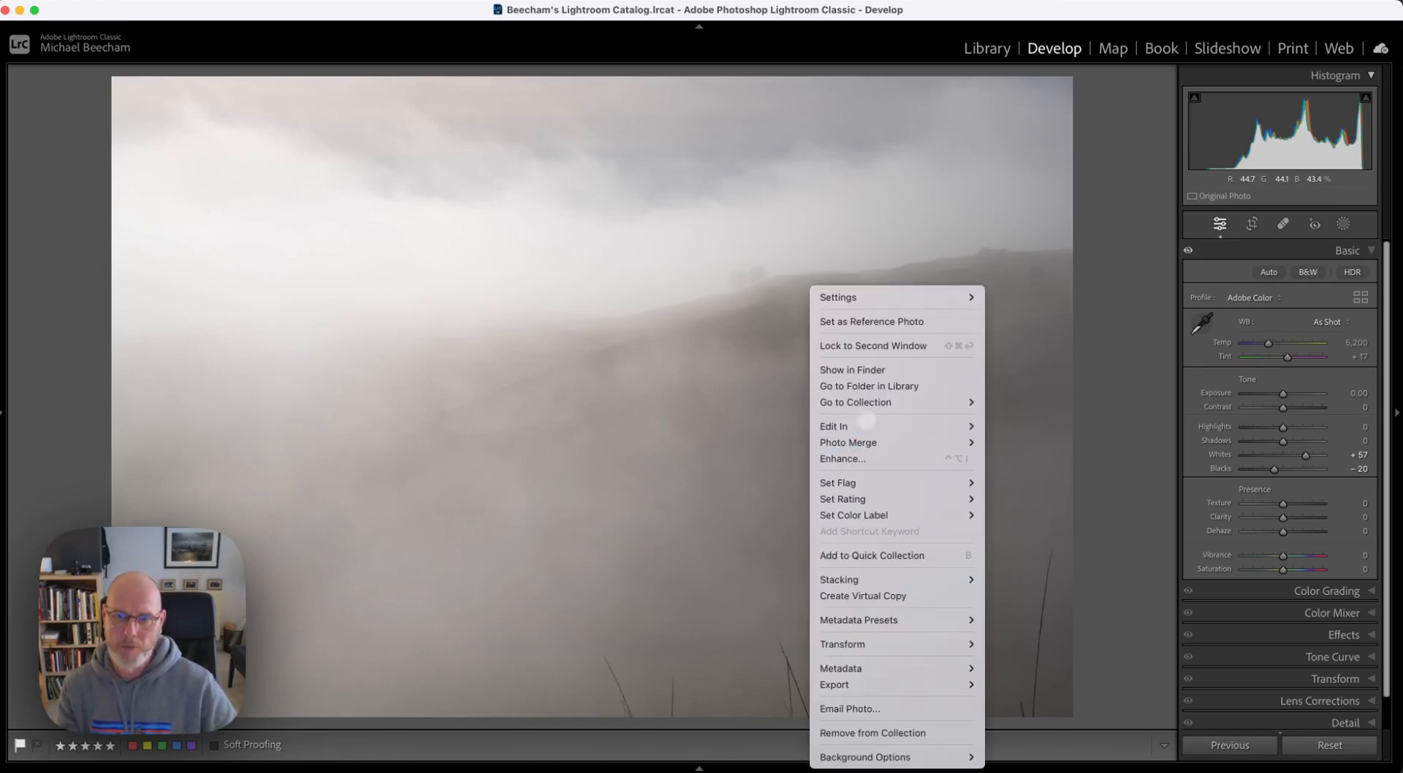
mouse_move(858, 425)
click(1021, 426)
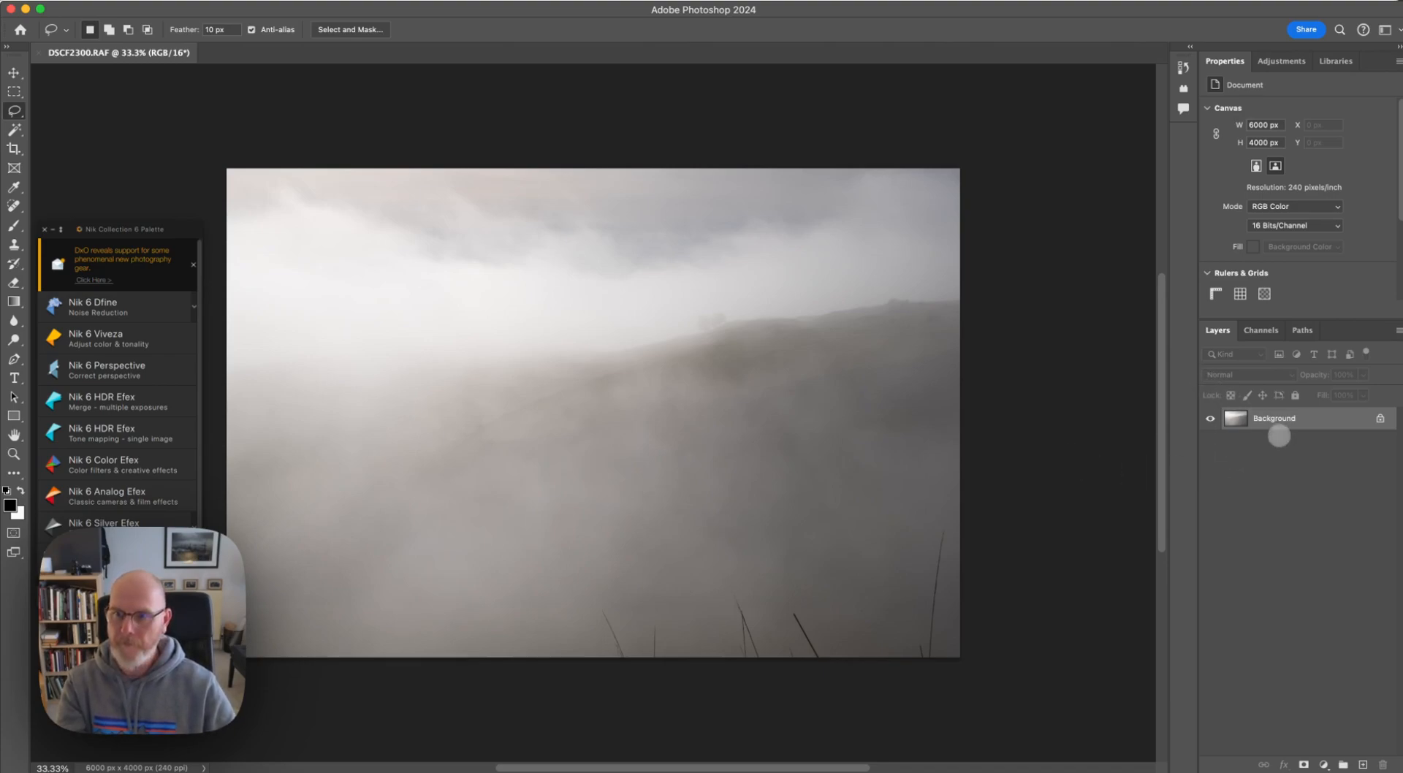
key(ctrl+j)
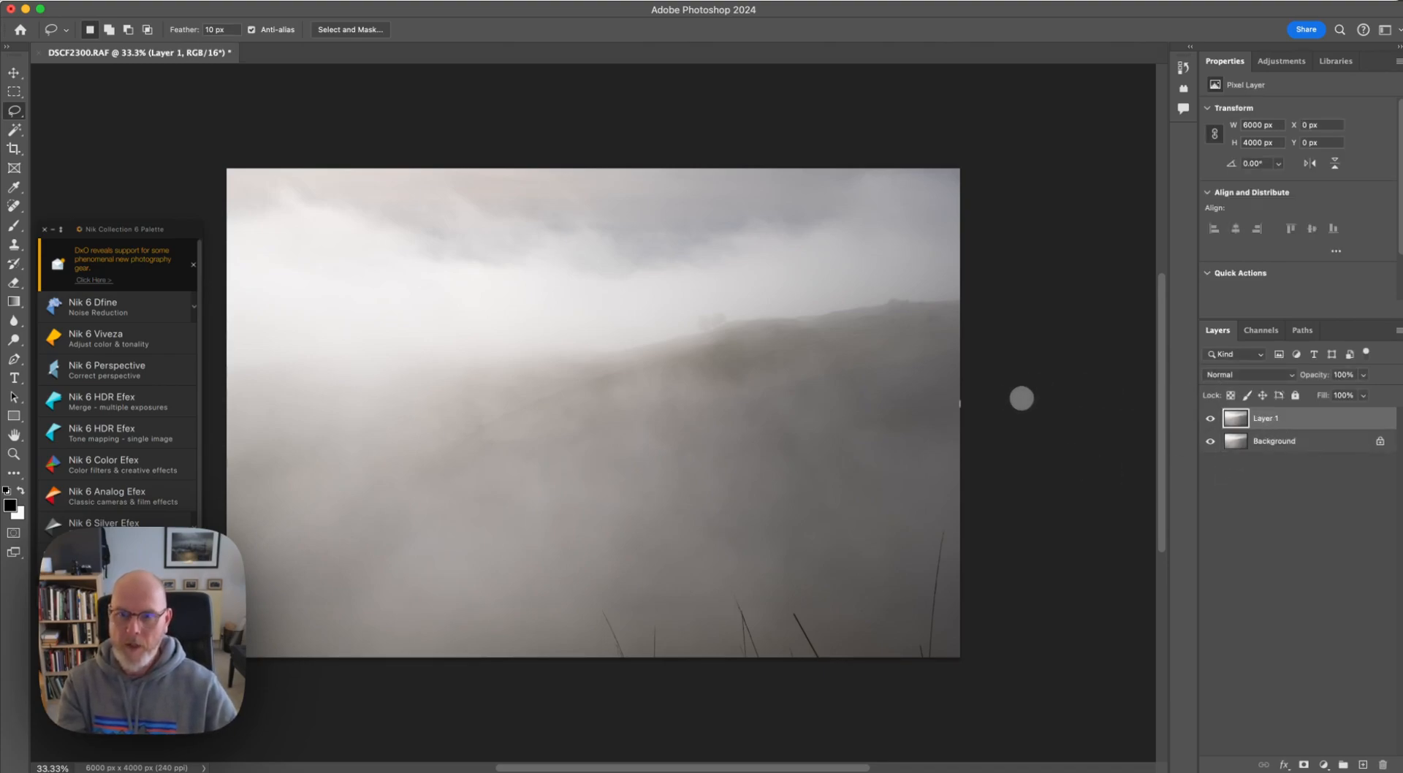
drag(1021, 399, 1072, 492)
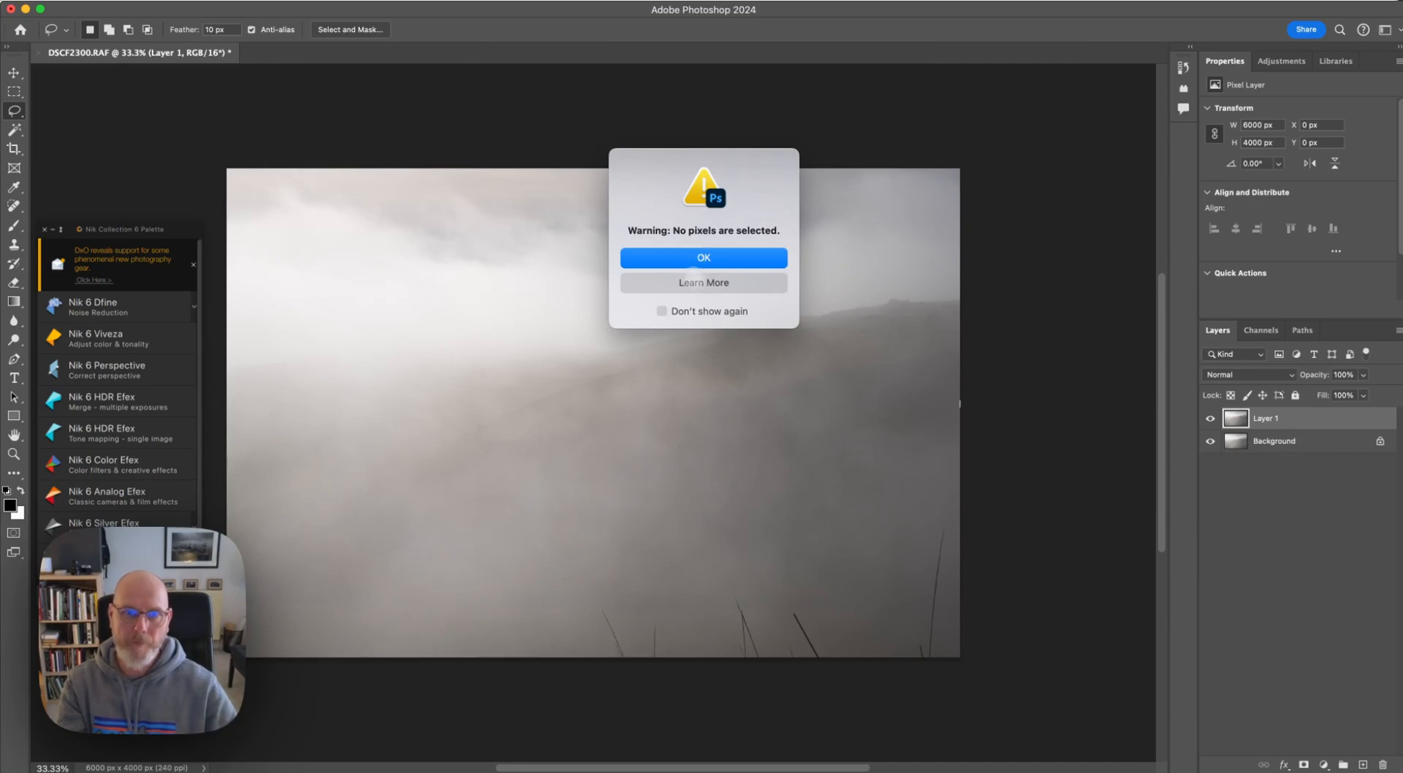
click(696, 281)
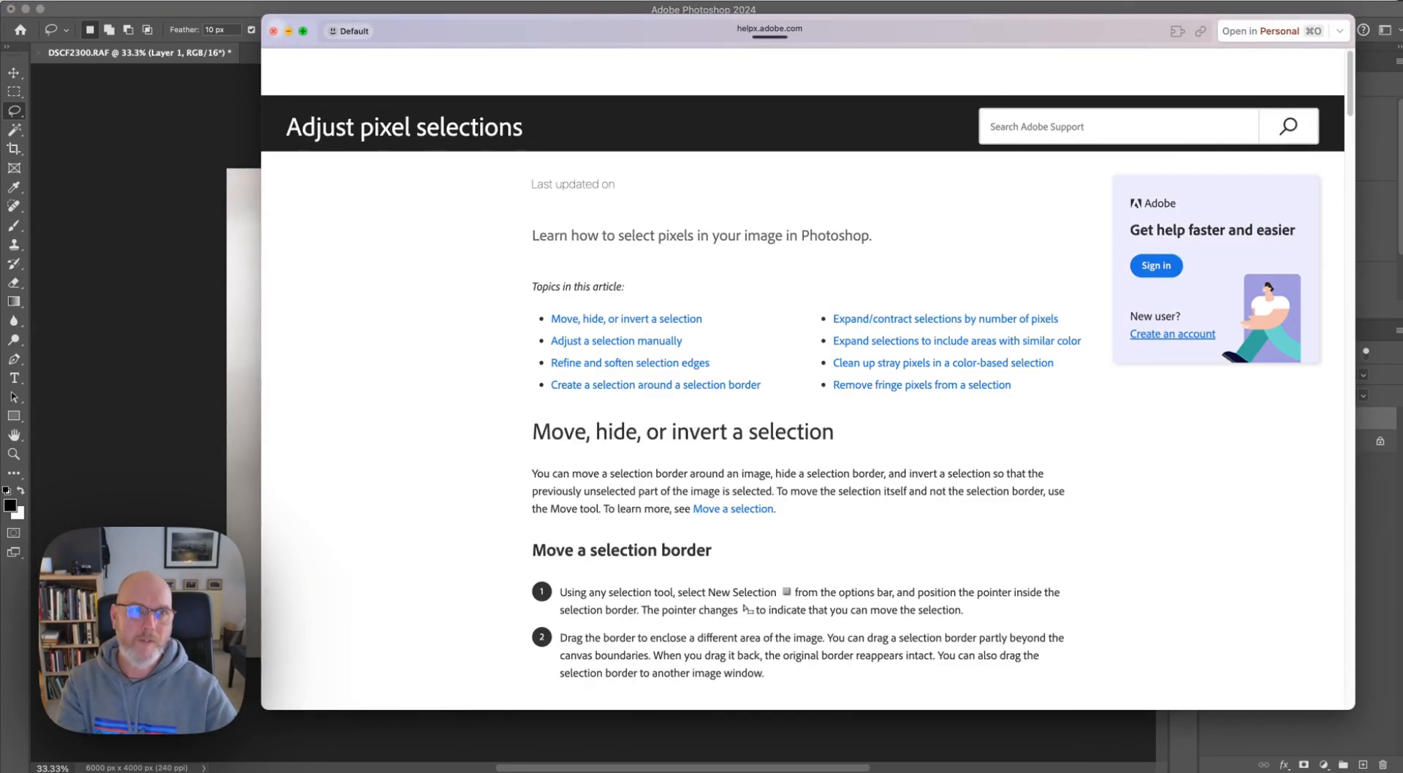
click(273, 30)
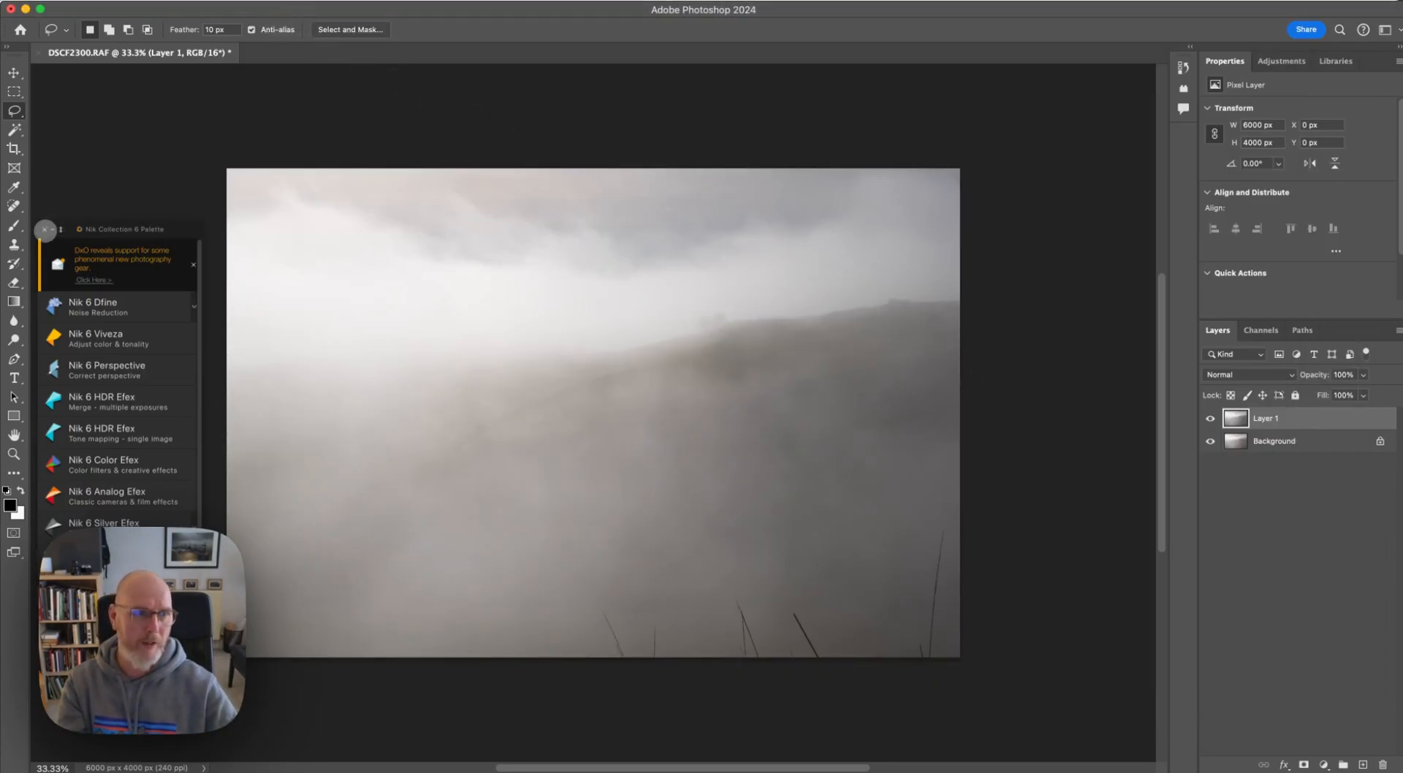
- Close the Nik Collection palette and remove the grass stems along the photo's lower edge with a 125 px content-aware Spot Healing Brush
click(45, 229)
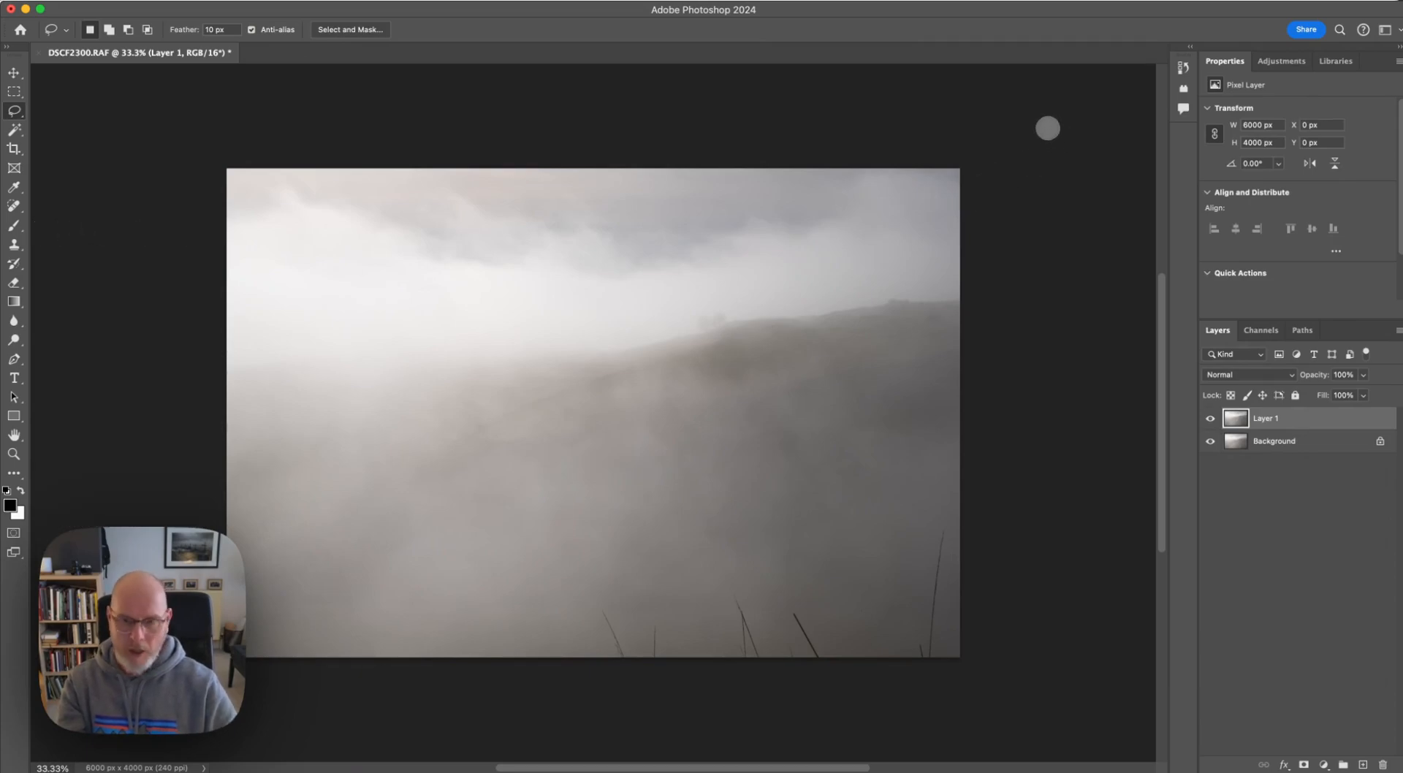
key(super+plus)
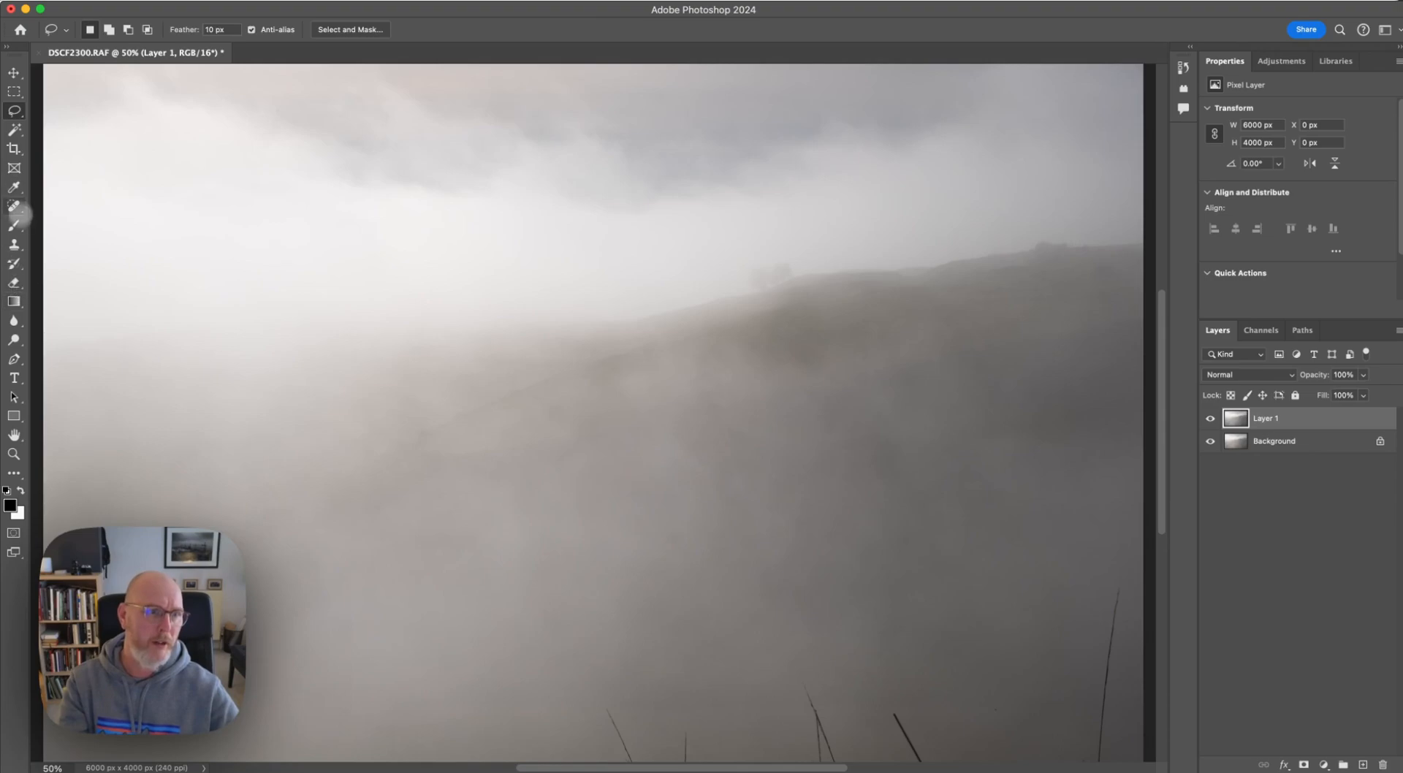
click(13, 207)
drag(998, 443, 874, 354)
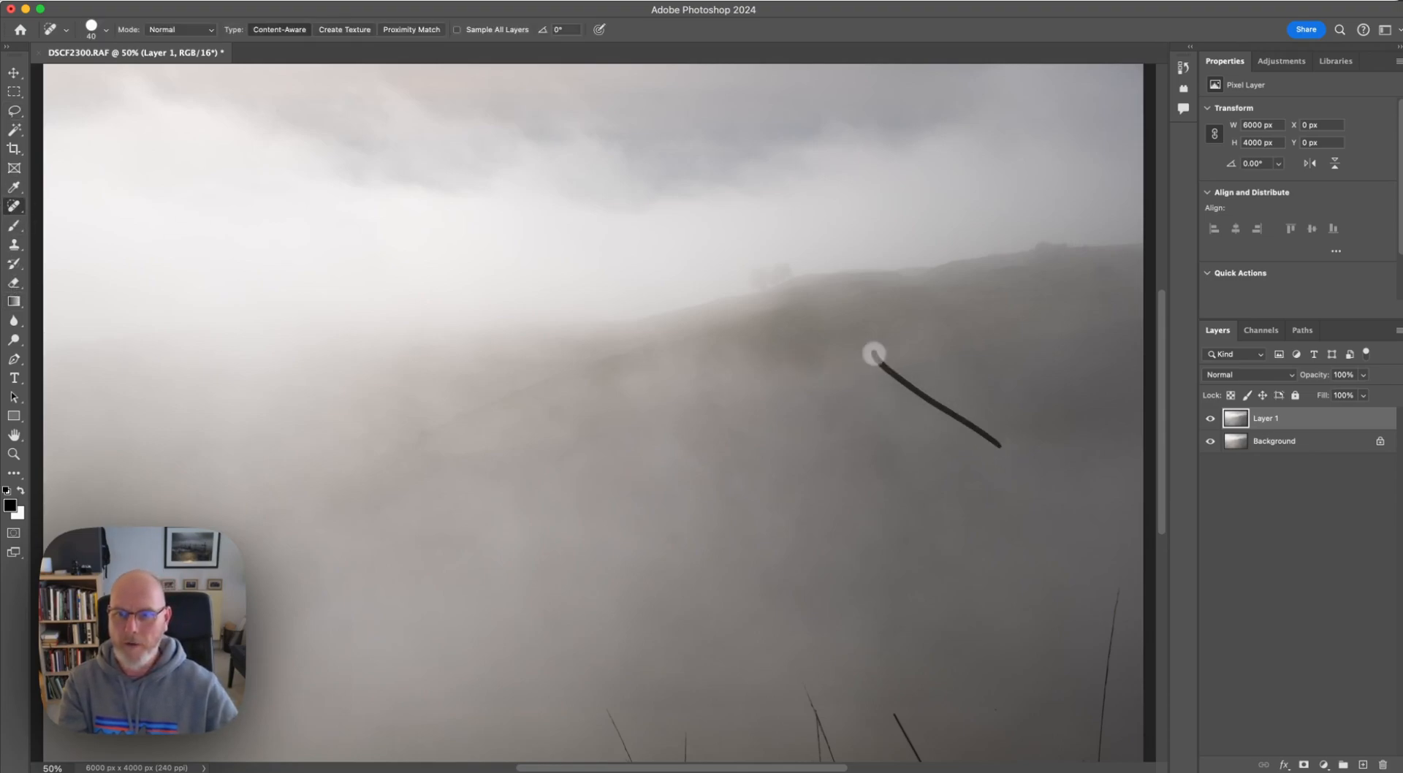
drag(1159, 502, 1167, 593)
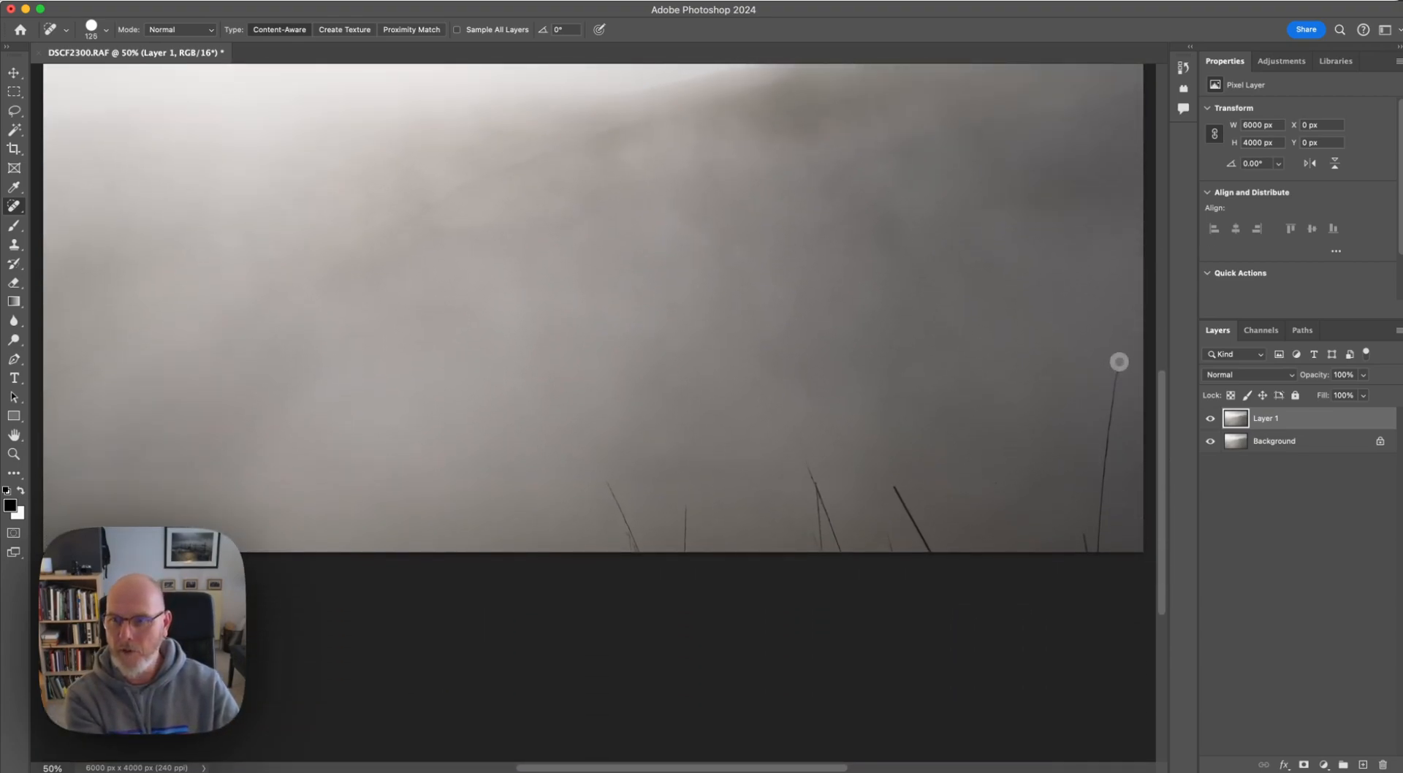
mouse_move(1111, 391)
mouse_down()
mouse_move(1096, 551)
mouse_move(1089, 531)
mouse_move(1105, 564)
mouse_up()
drag(894, 489, 930, 565)
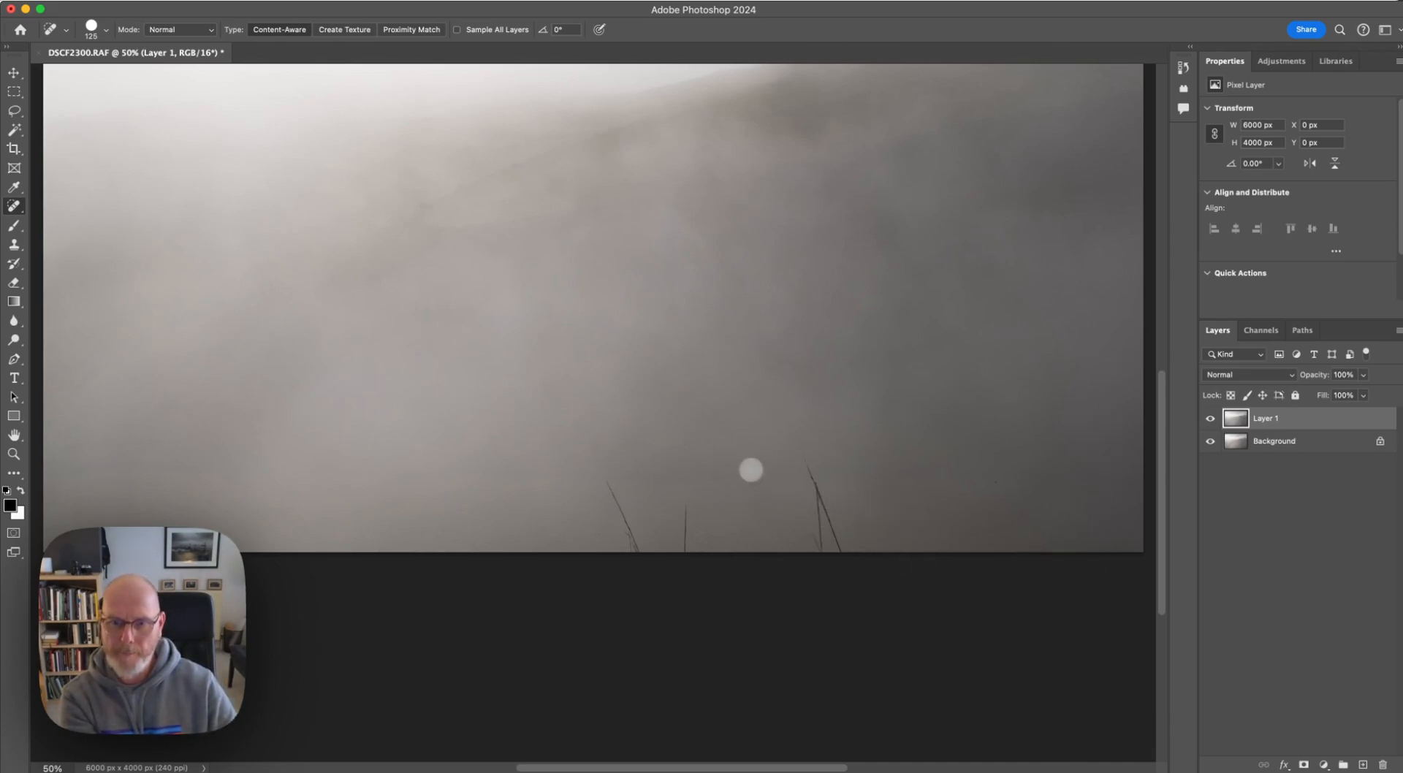
drag(804, 464, 836, 556)
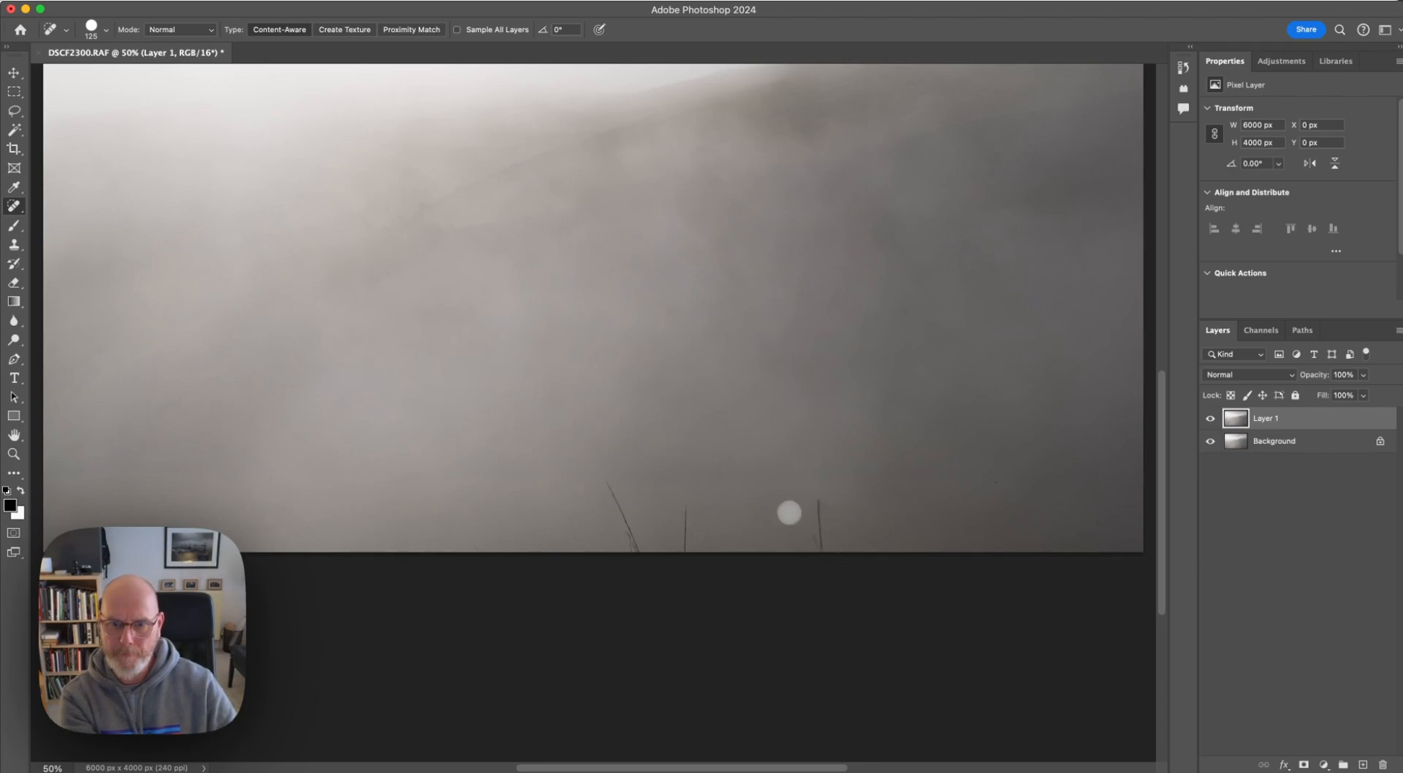
drag(812, 500, 817, 564)
drag(687, 504, 684, 575)
drag(607, 488, 648, 573)
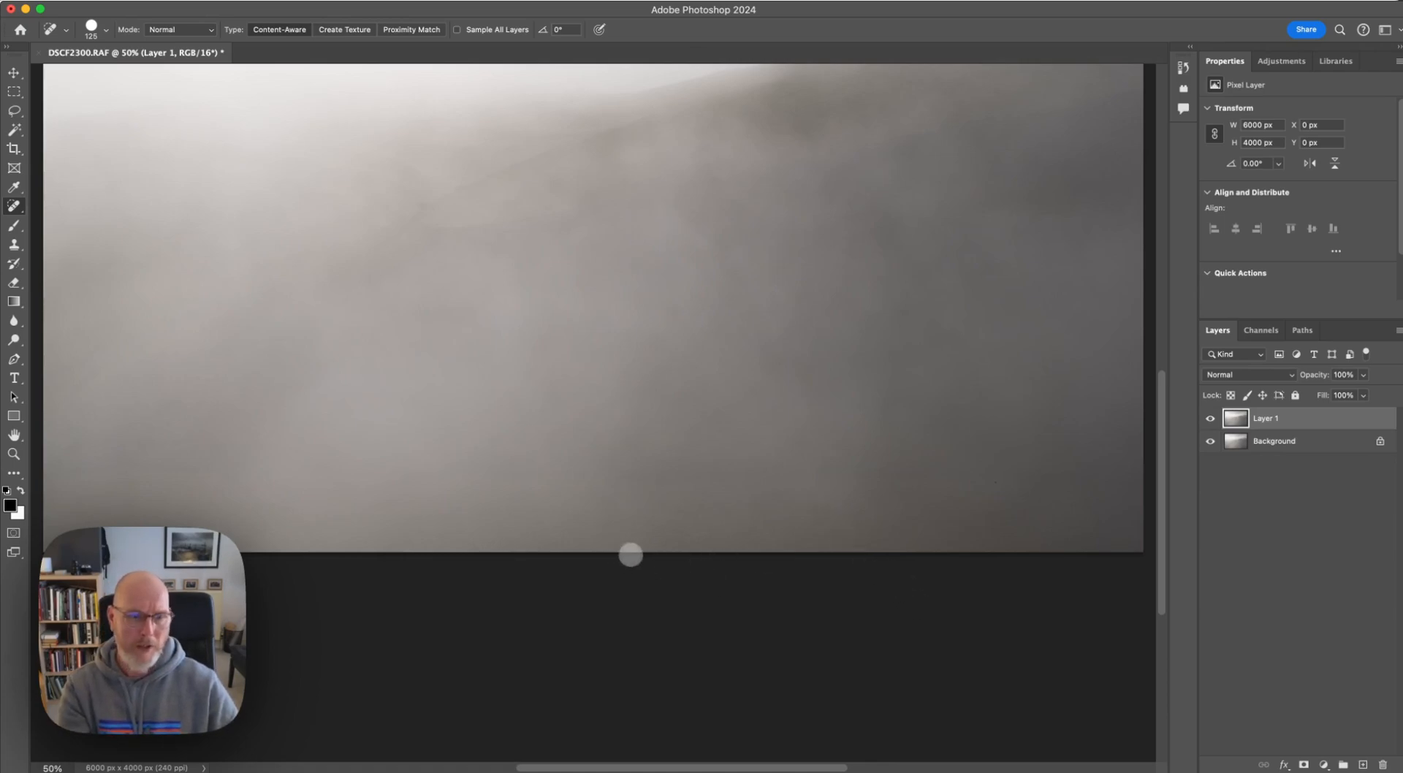
- Merge the retouched layer down into the background and save the photo
key(super+minus)
key(super+minus)
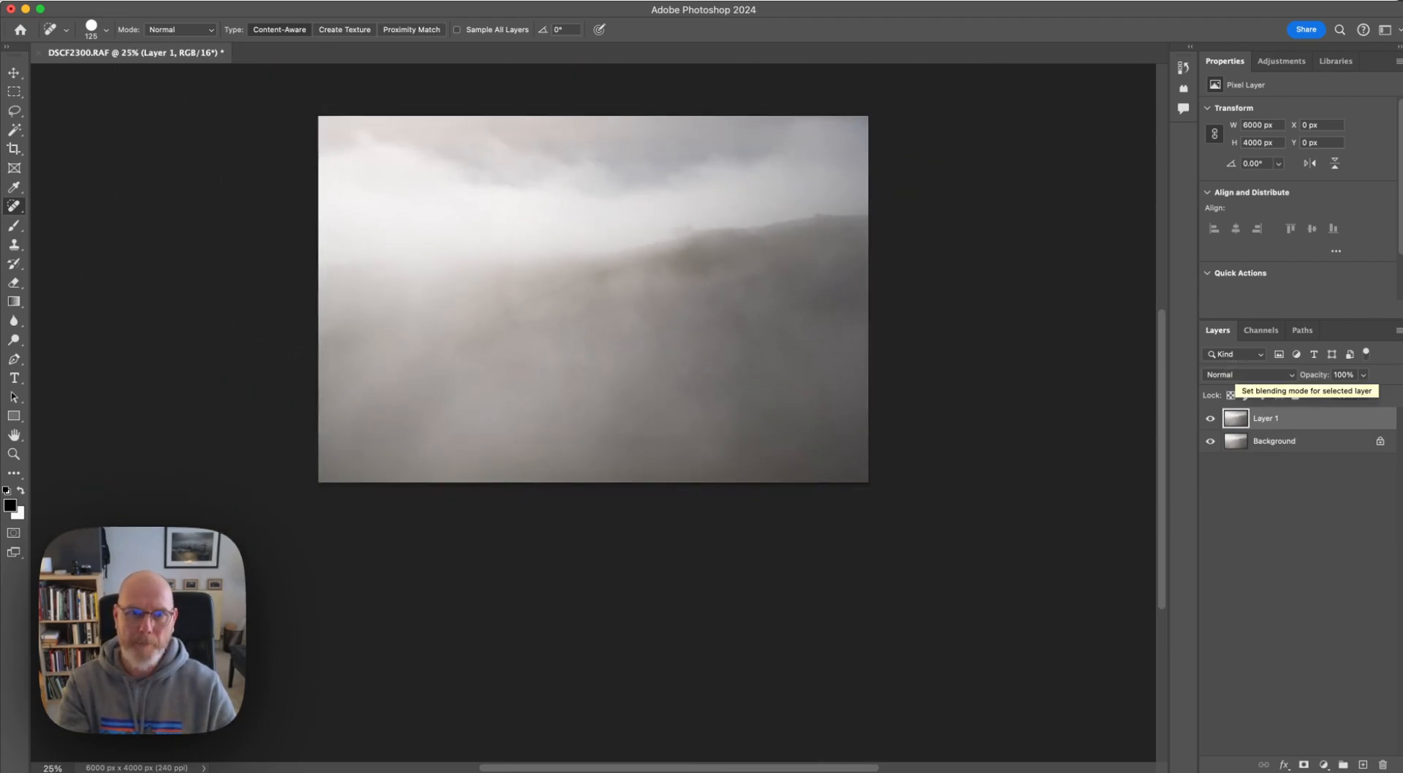
key(super+plus)
key(BackSpace)
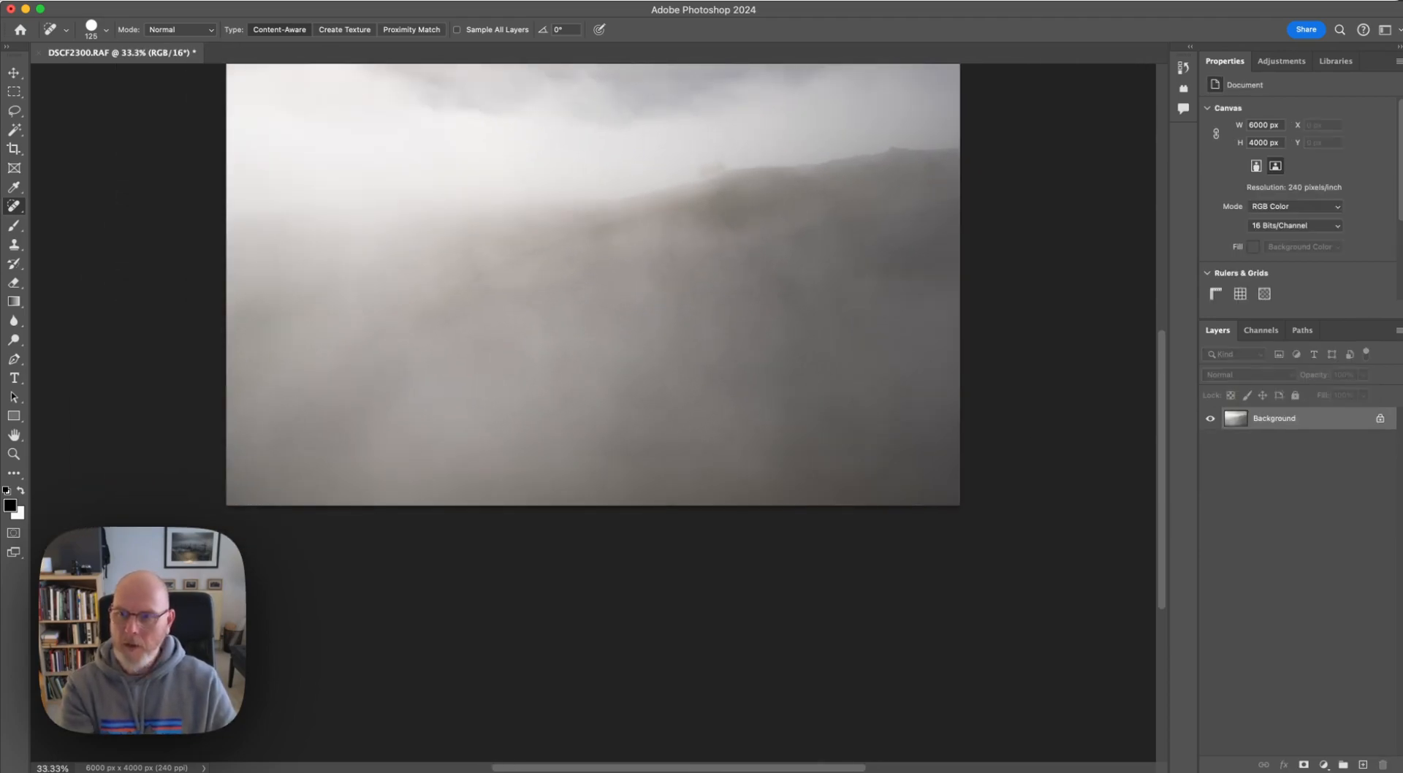
key(super+s)
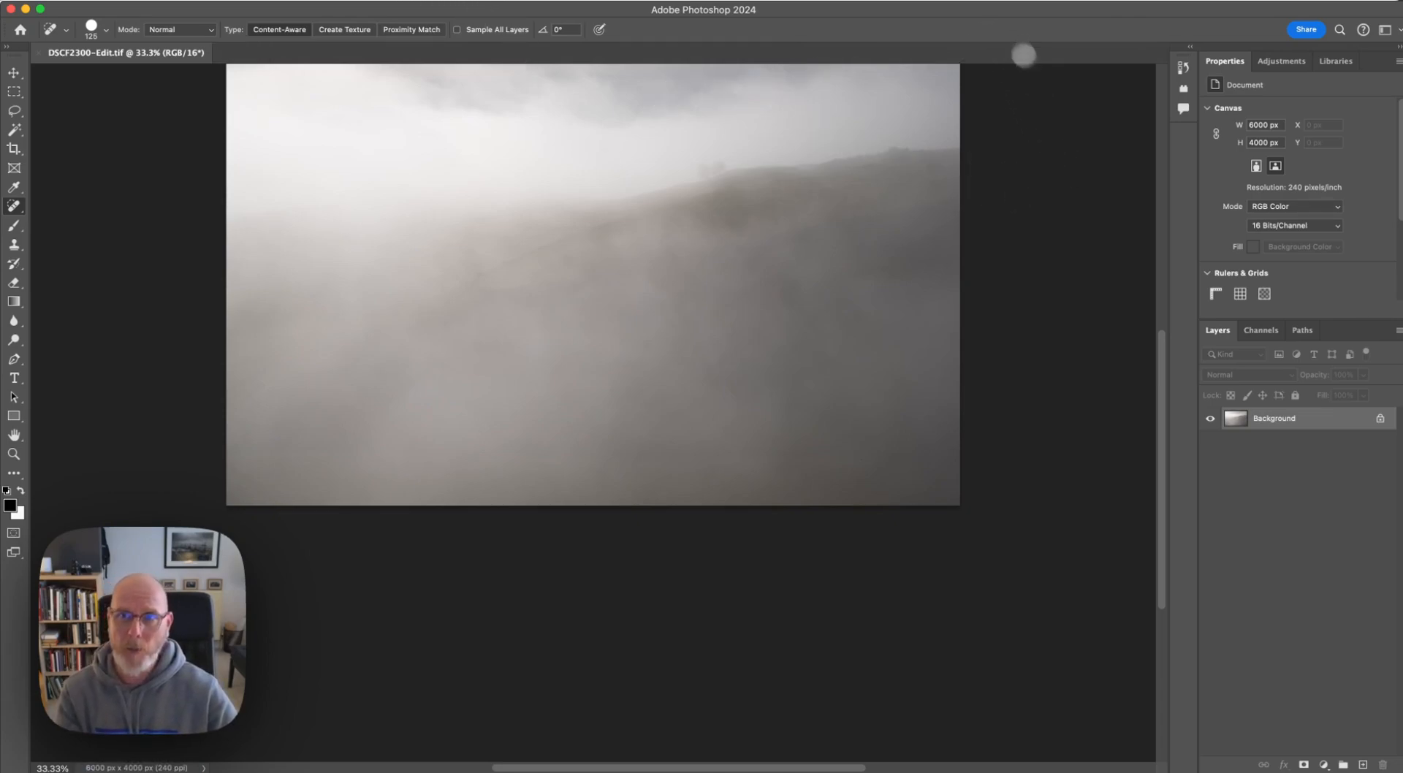
- Open the photo in the Nik 6 Silver Efex filter and hide the presets and last-edits column
drag(1162, 336, 1162, 285)
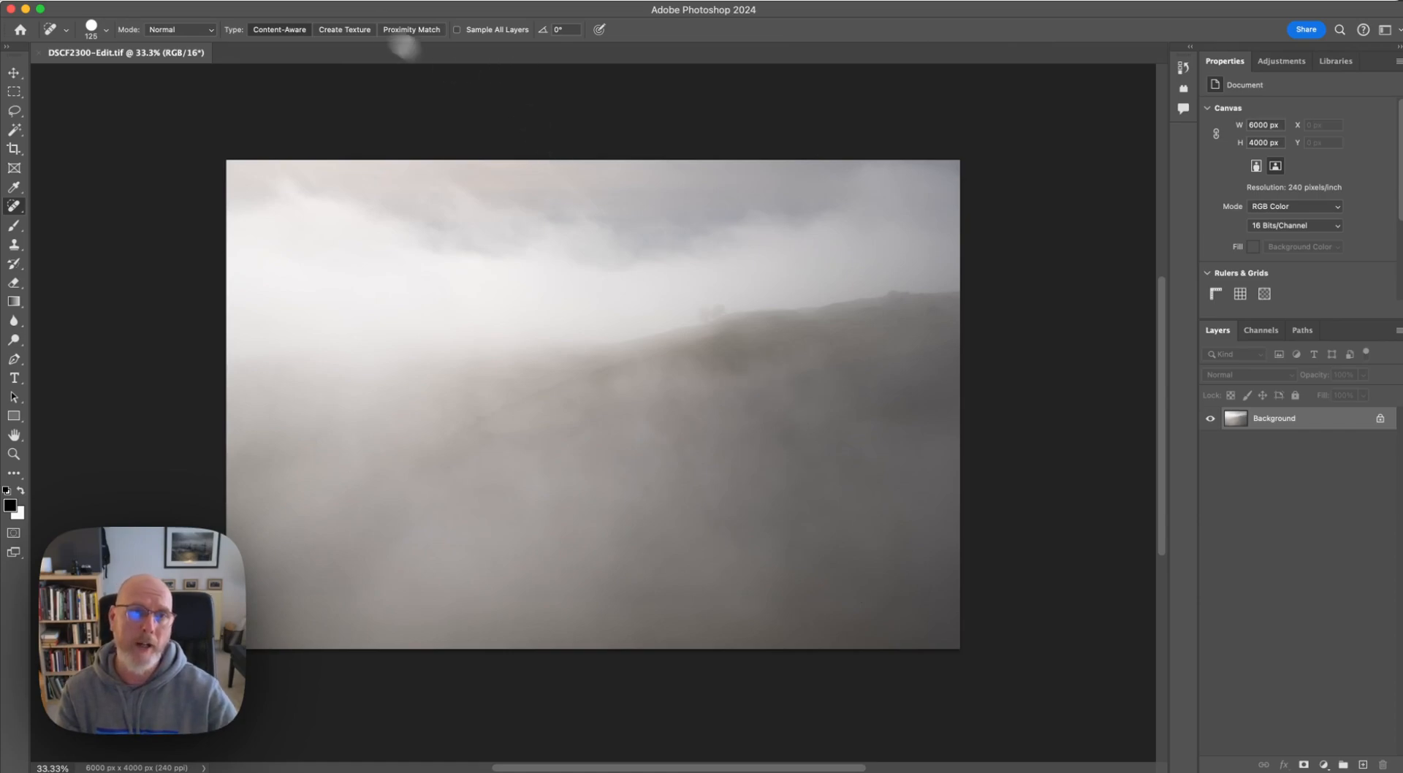
click(175, 2)
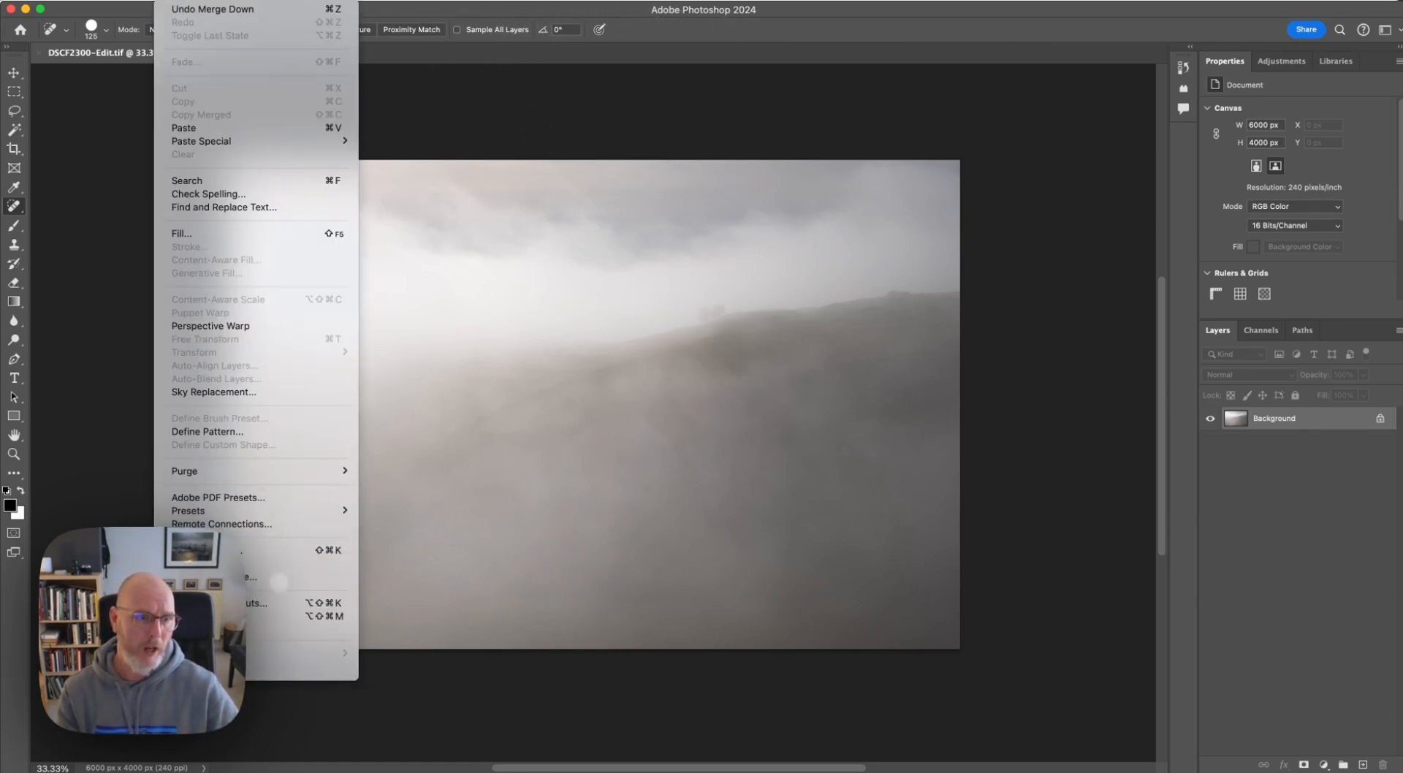
mouse_move(369, 2)
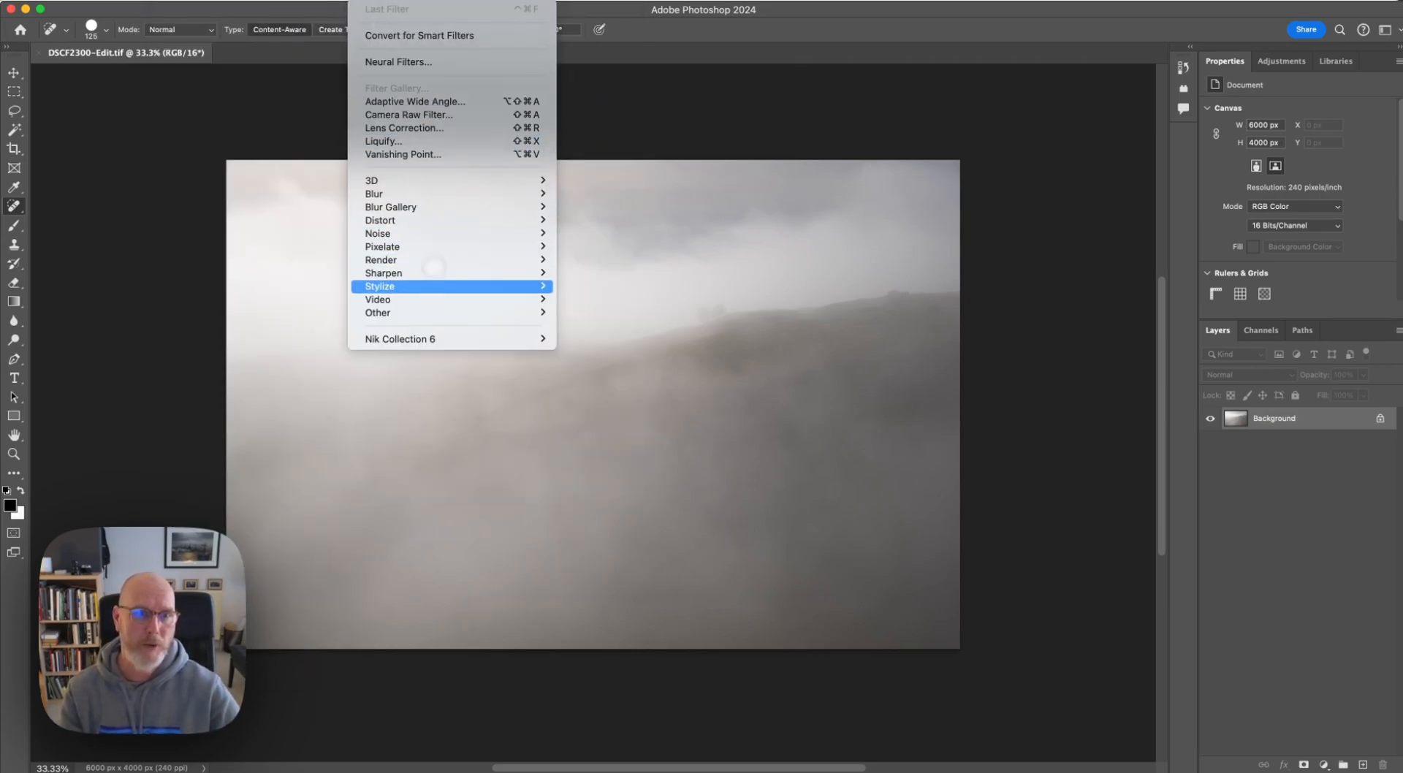
mouse_move(431, 339)
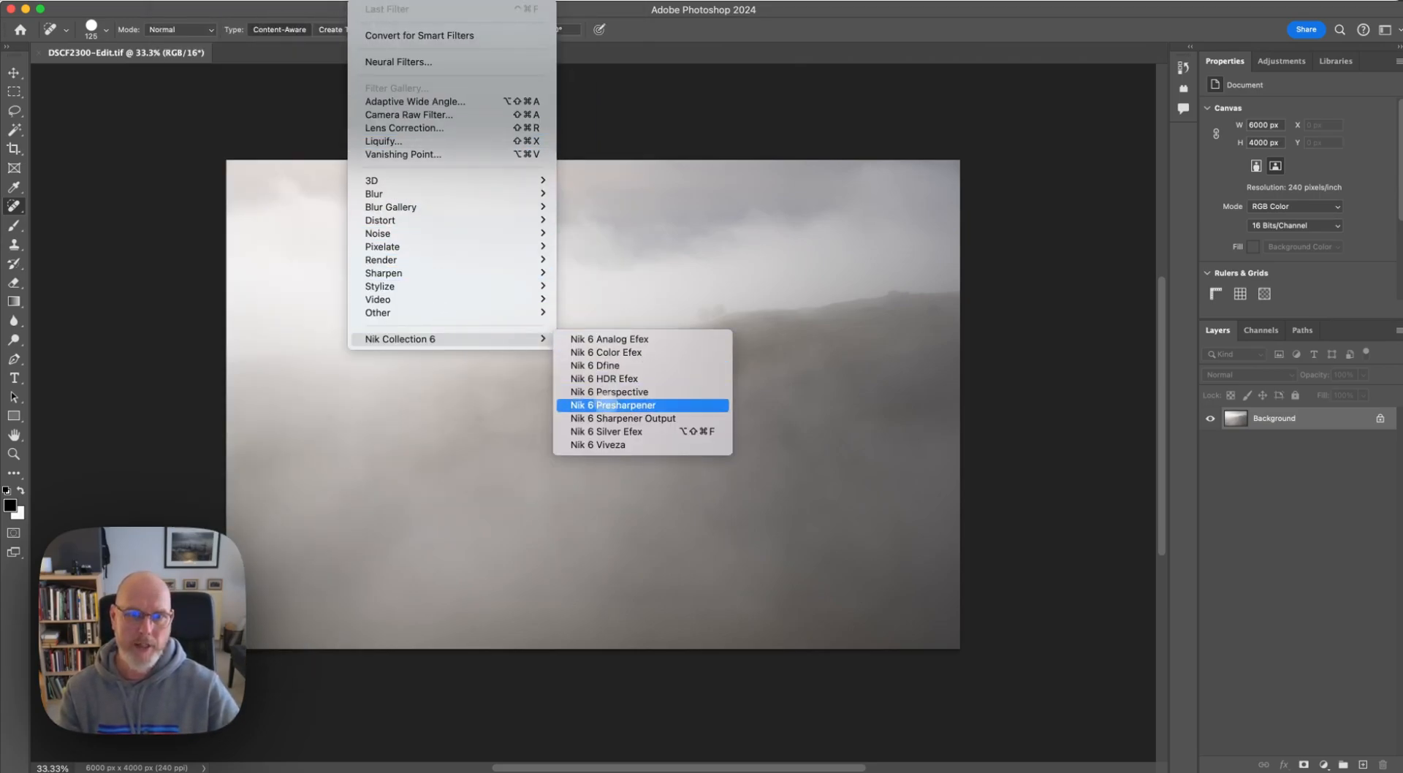
click(601, 432)
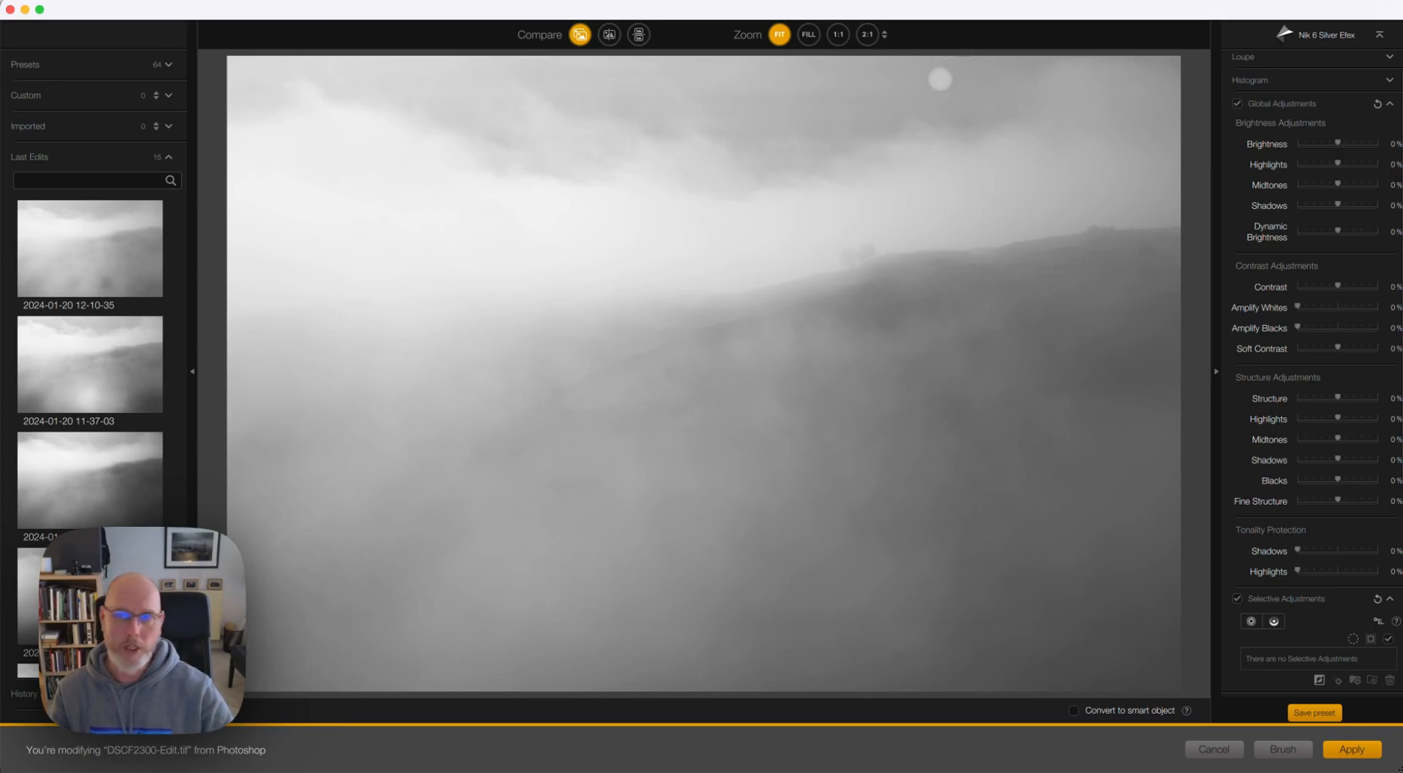
click(191, 372)
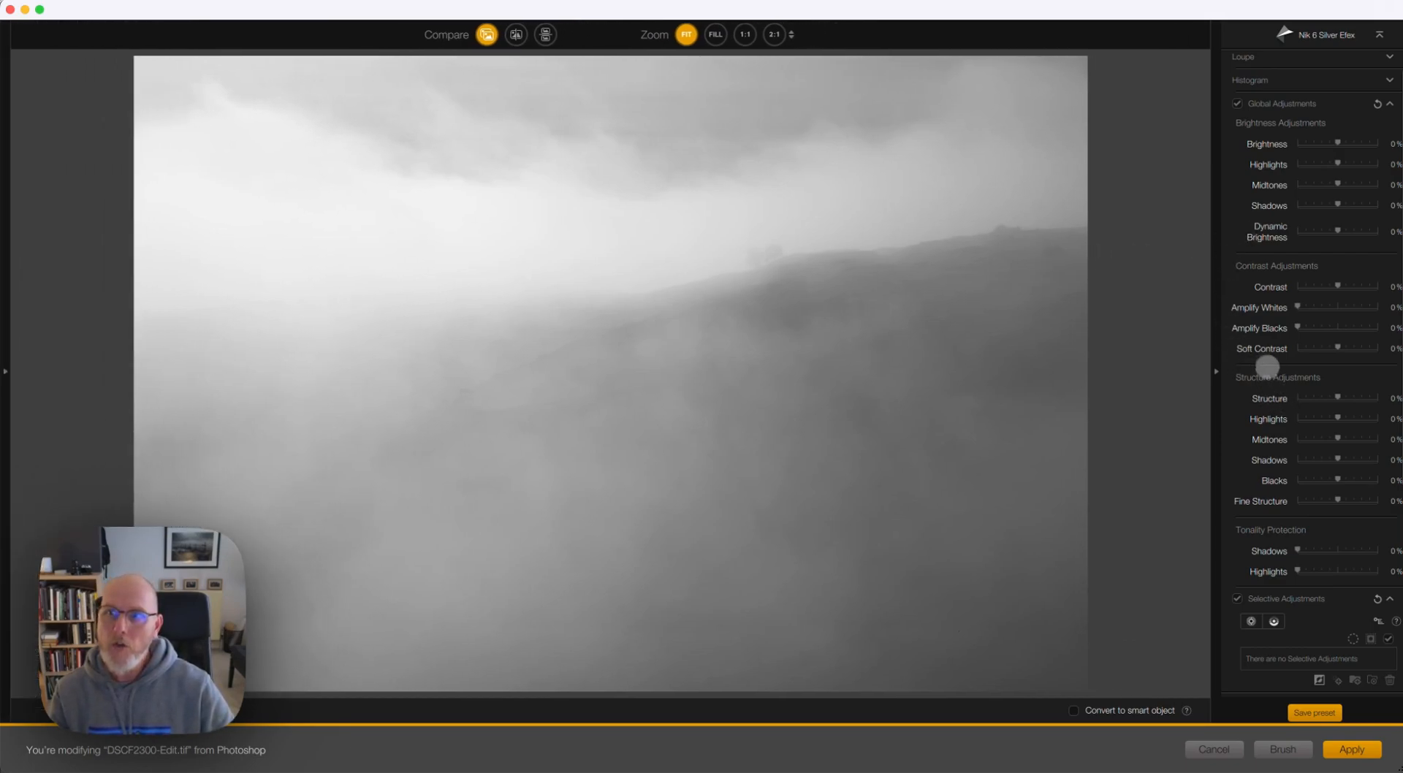
- Try different colour filters on the monochrome conversion, choose the blue one and set its strength to 144%
scroll(1259, 418, down, 5)
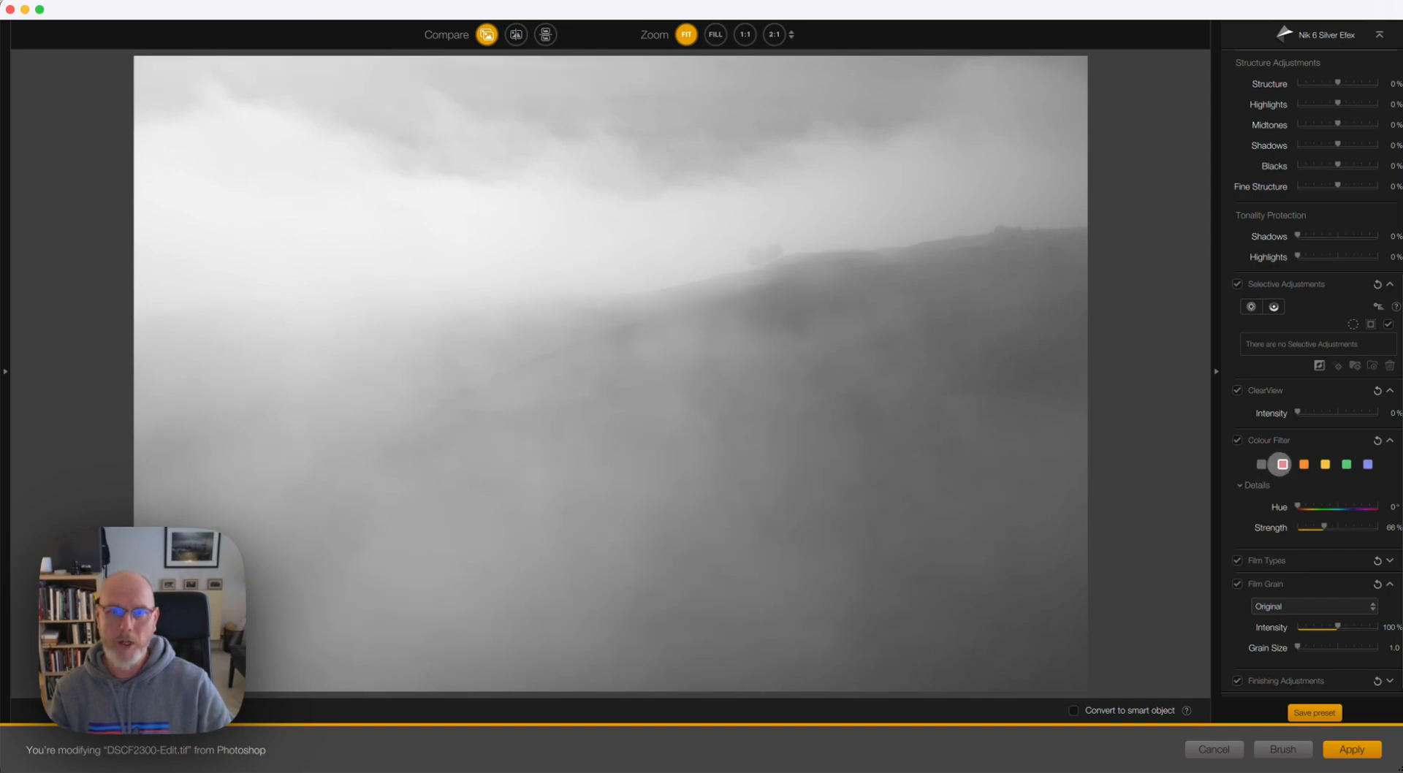
click(1303, 464)
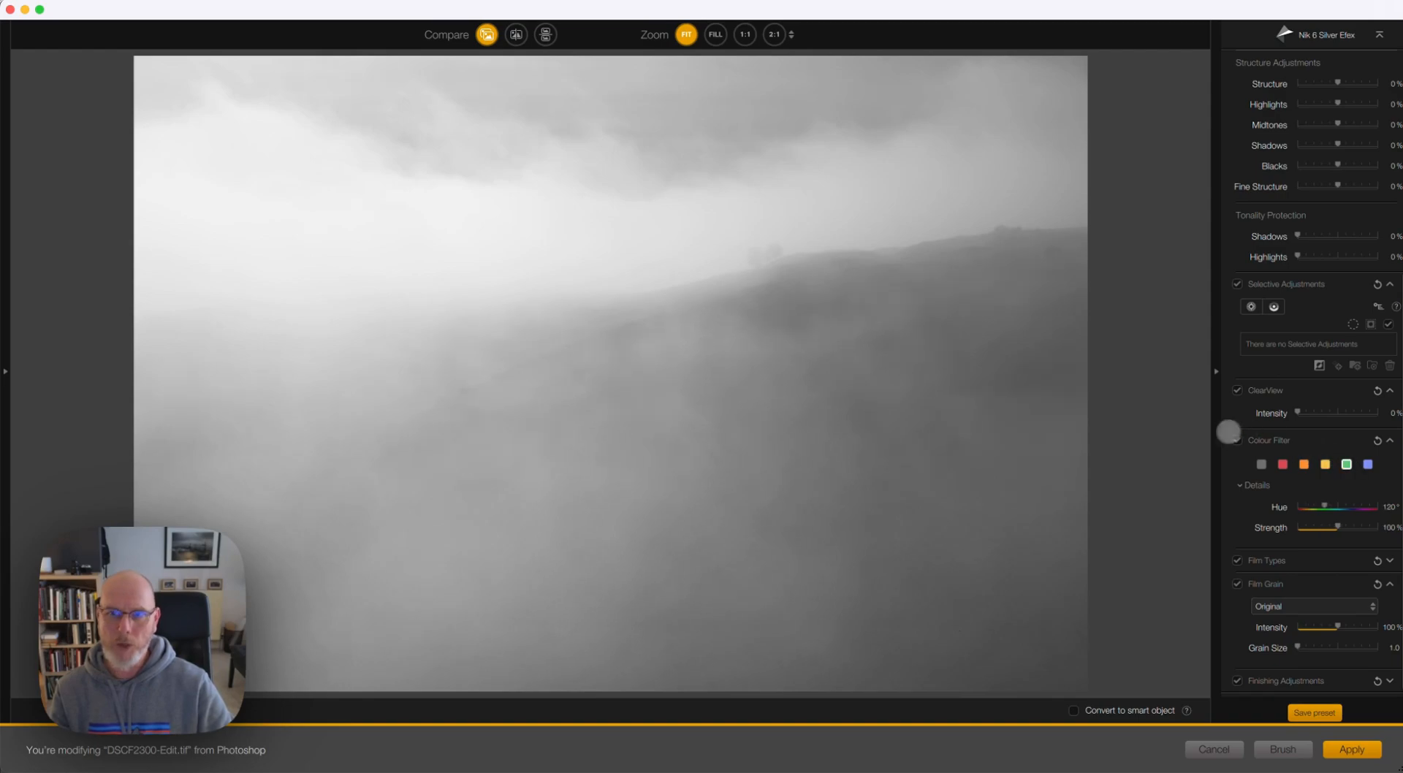
click(1368, 464)
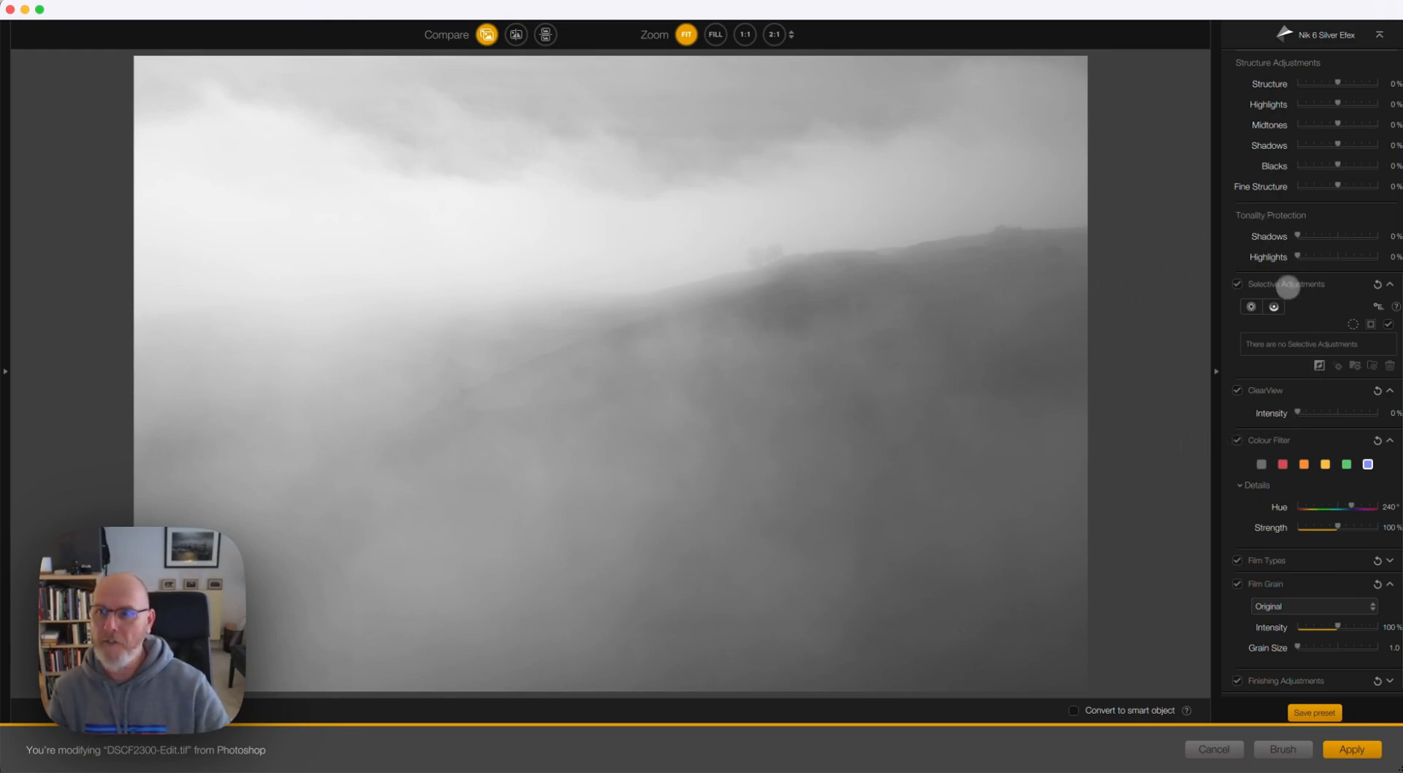
drag(1338, 525, 1351, 525)
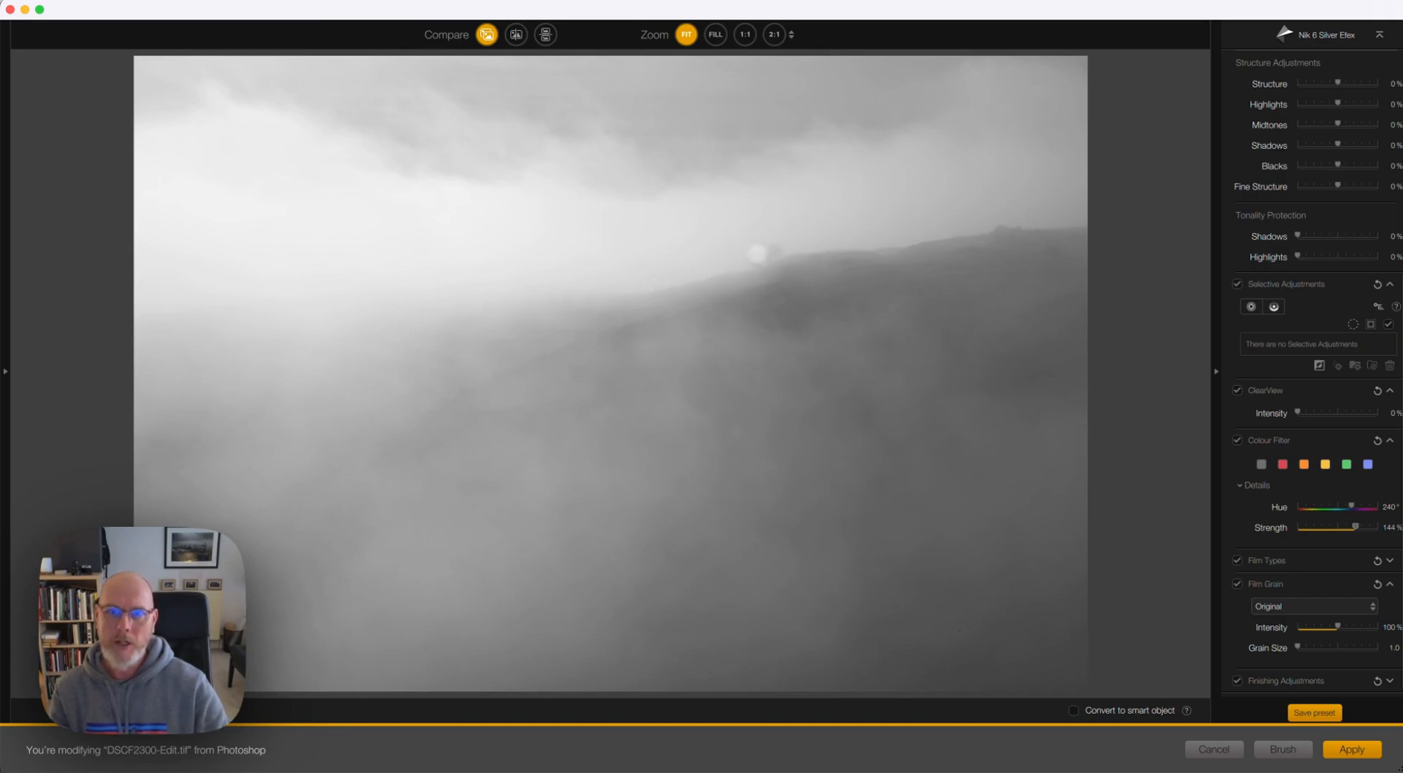
- Set the global brightness adjustments to Shadows -44%, Midtones -4% and Highlights -24%
scroll(1235, 190, up, 5)
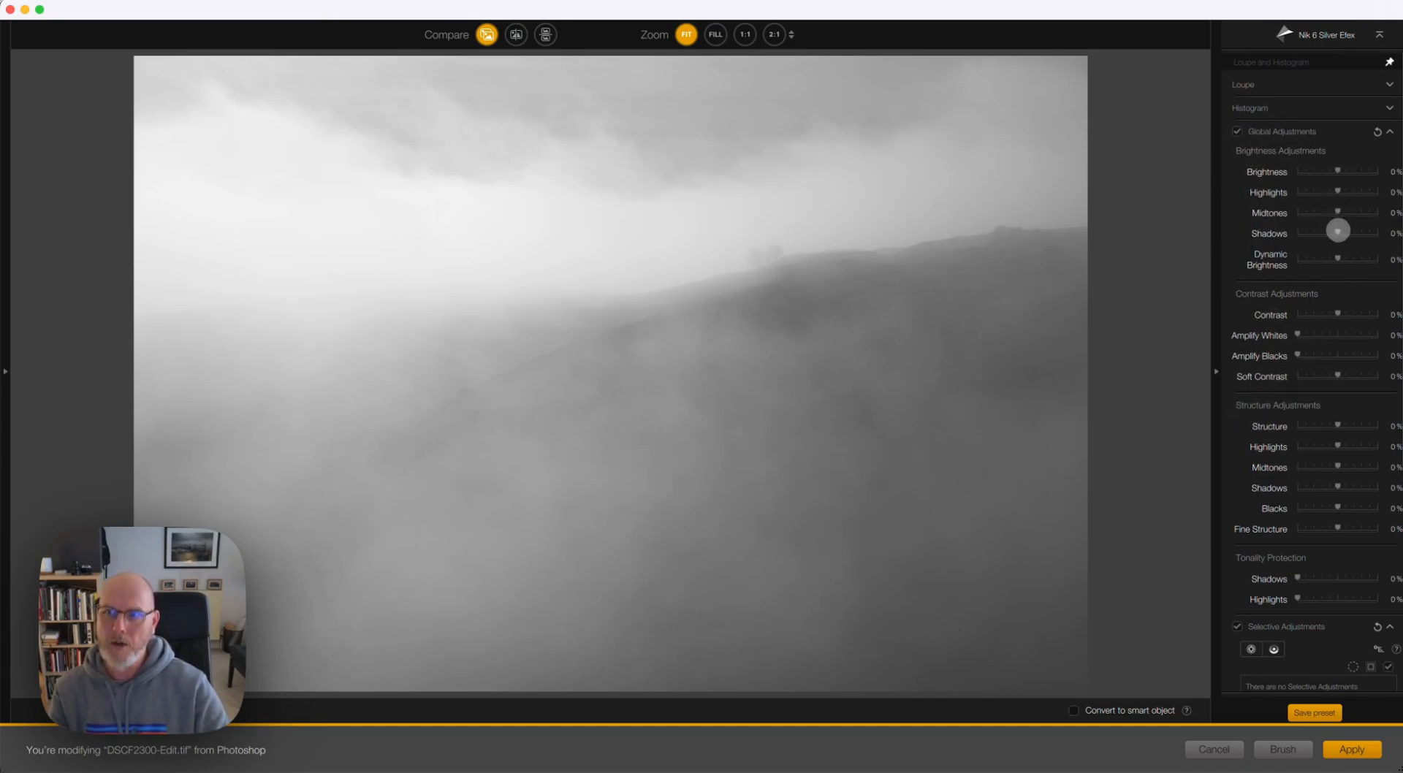
drag(1337, 231, 1323, 234)
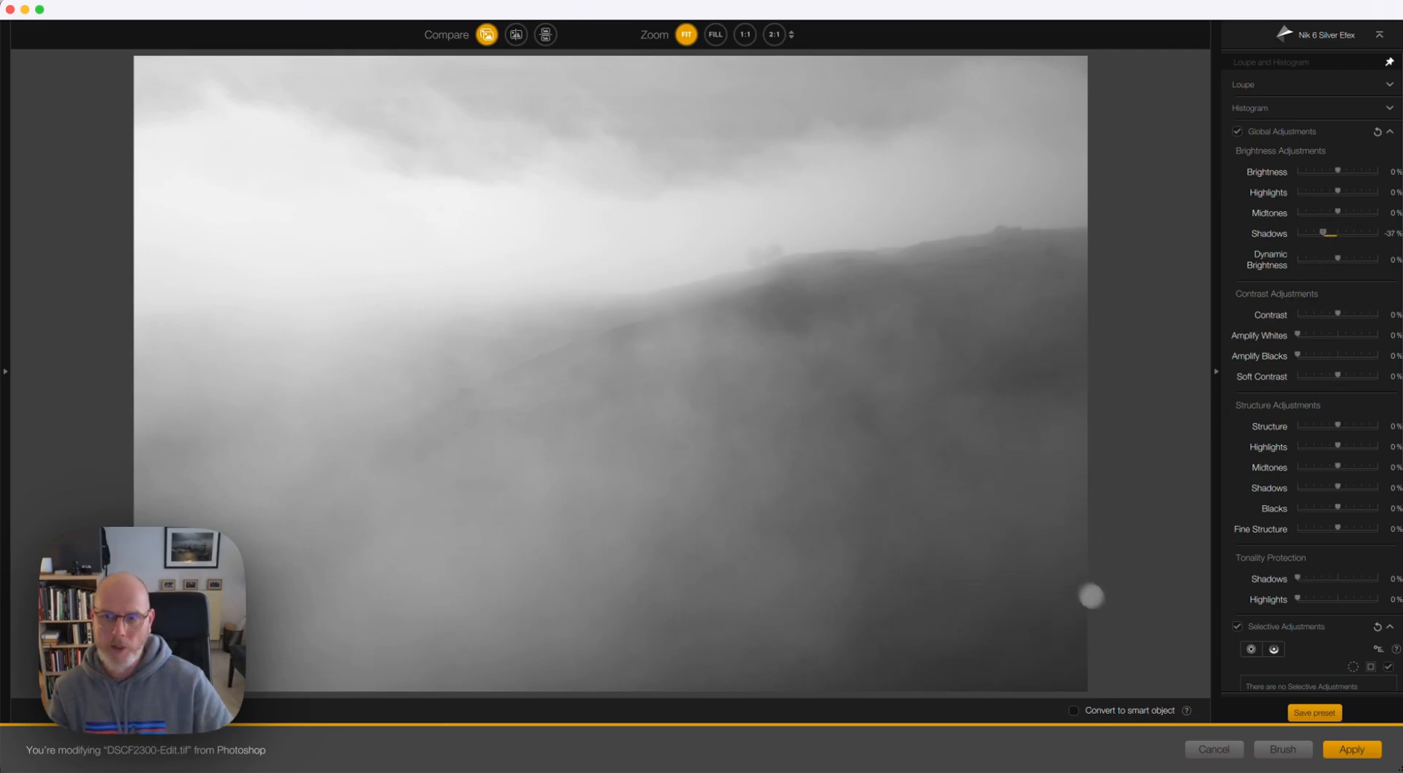
drag(1322, 233, 1339, 190)
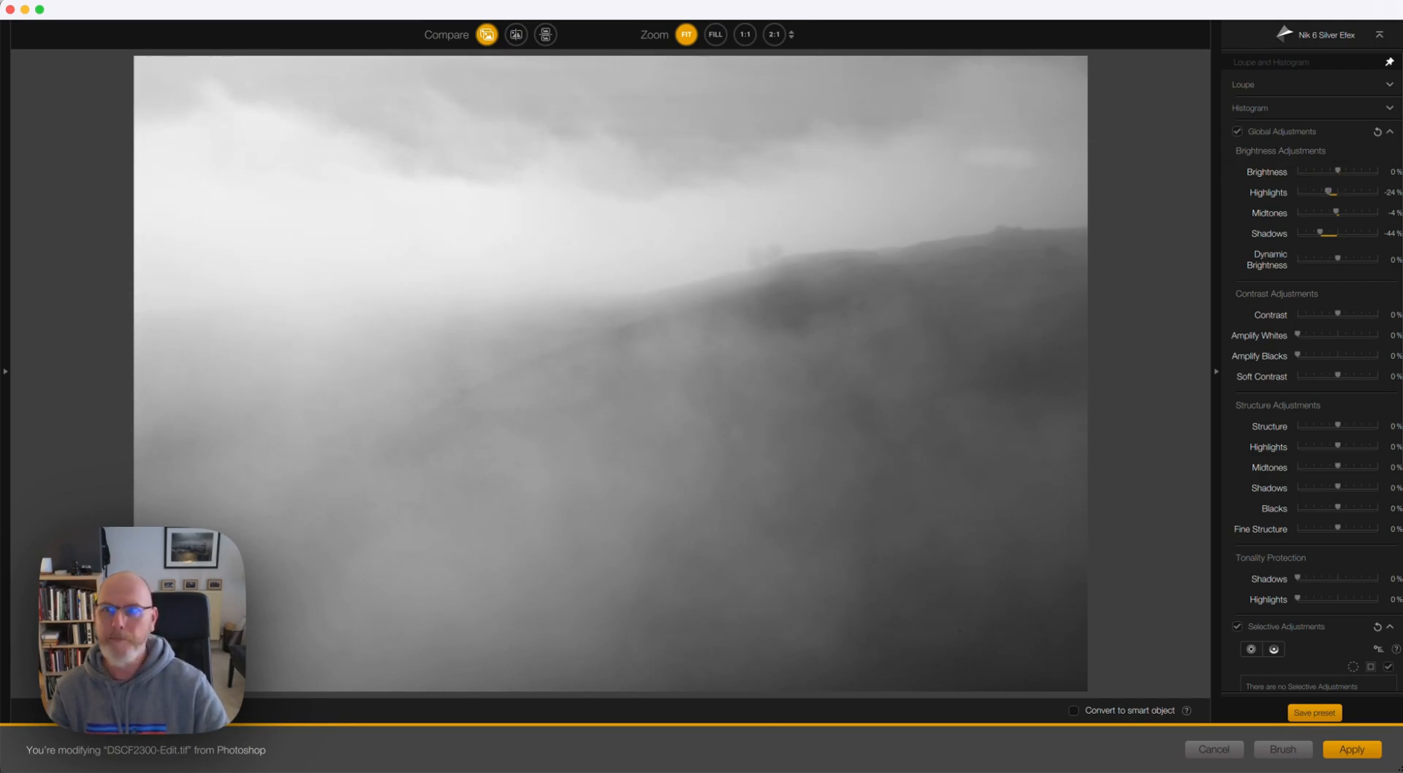
- Set the global brightness Highlights to -57% and the Soft Contrast to 14%
drag(1327, 191, 1309, 188)
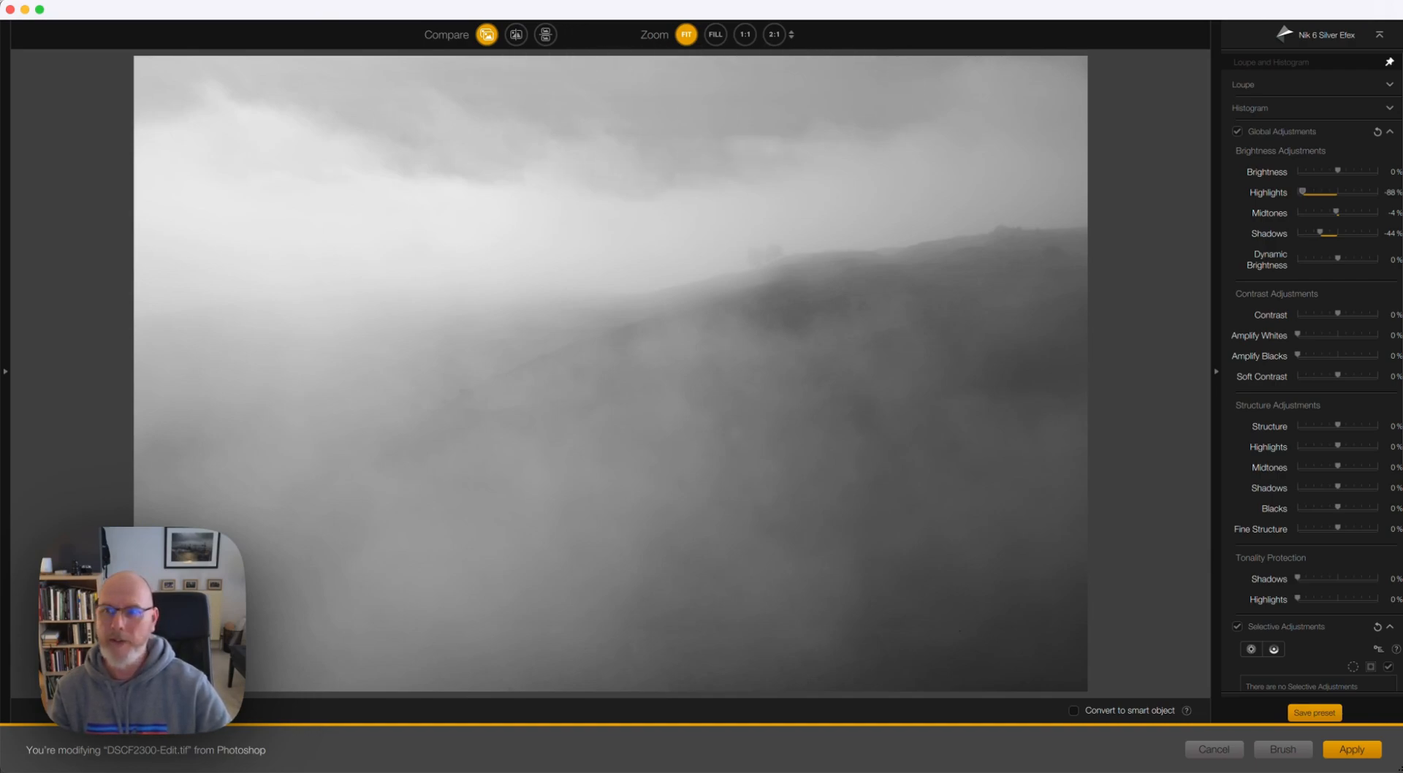
mouse_move(1337, 194)
mouse_down()
mouse_move(1257, 191)
mouse_move(1343, 192)
mouse_move(1310, 190)
mouse_up()
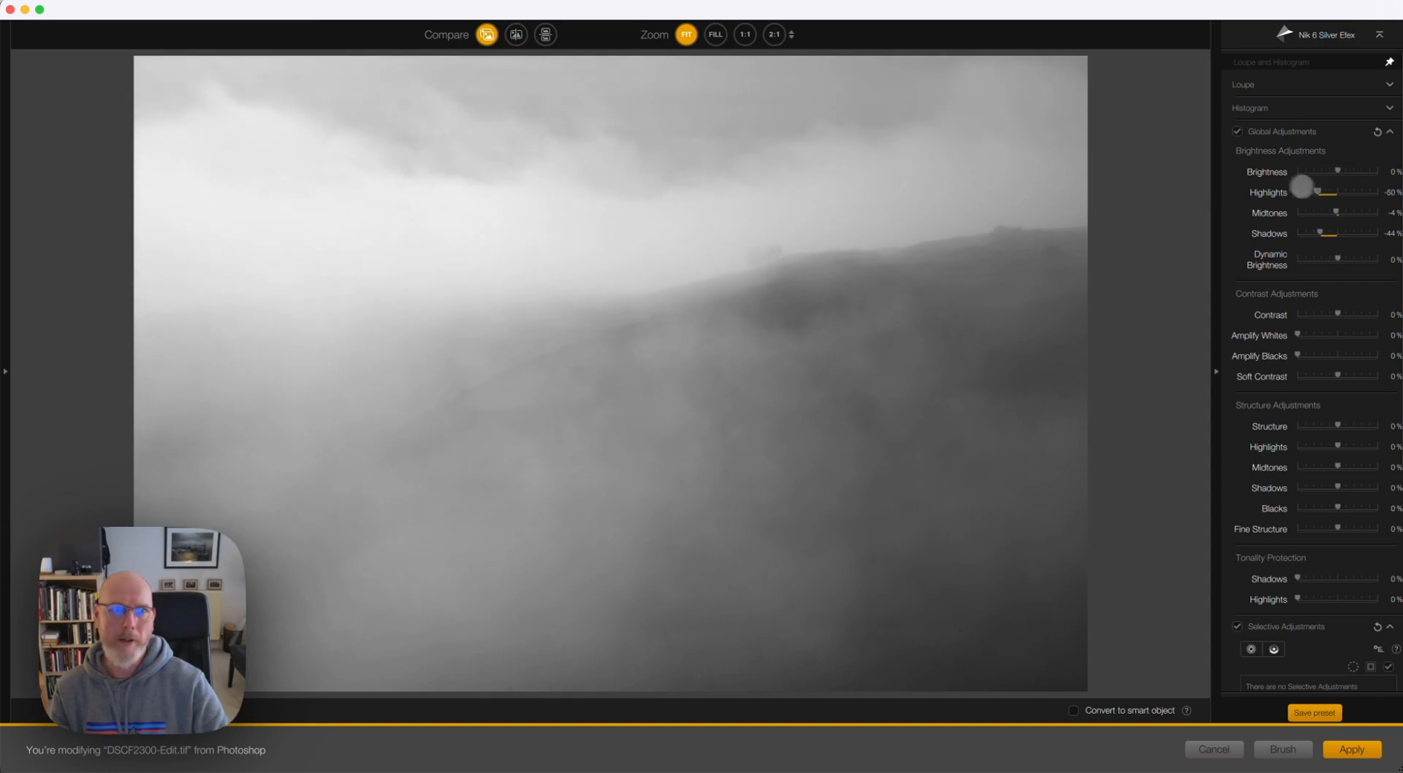
drag(1327, 192, 1316, 197)
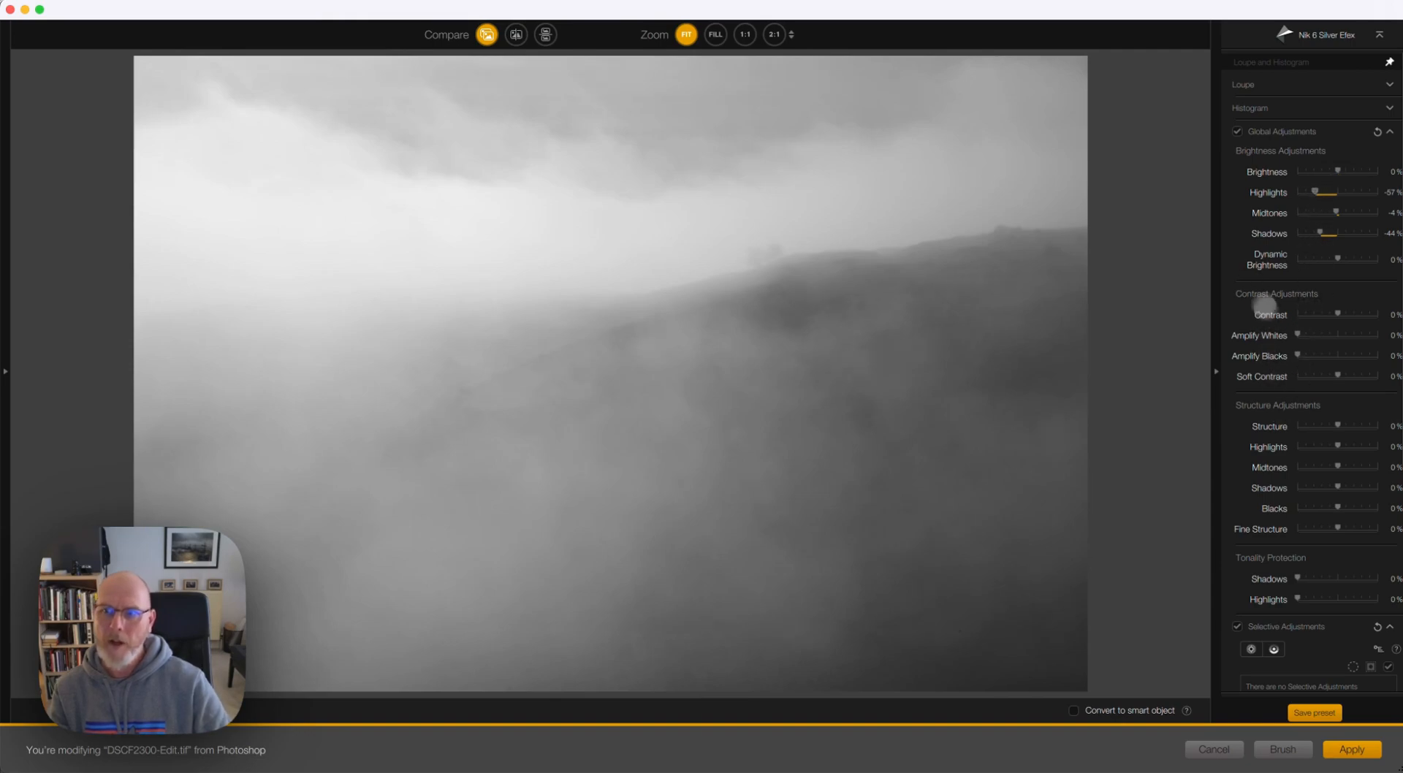
drag(1337, 376, 1343, 375)
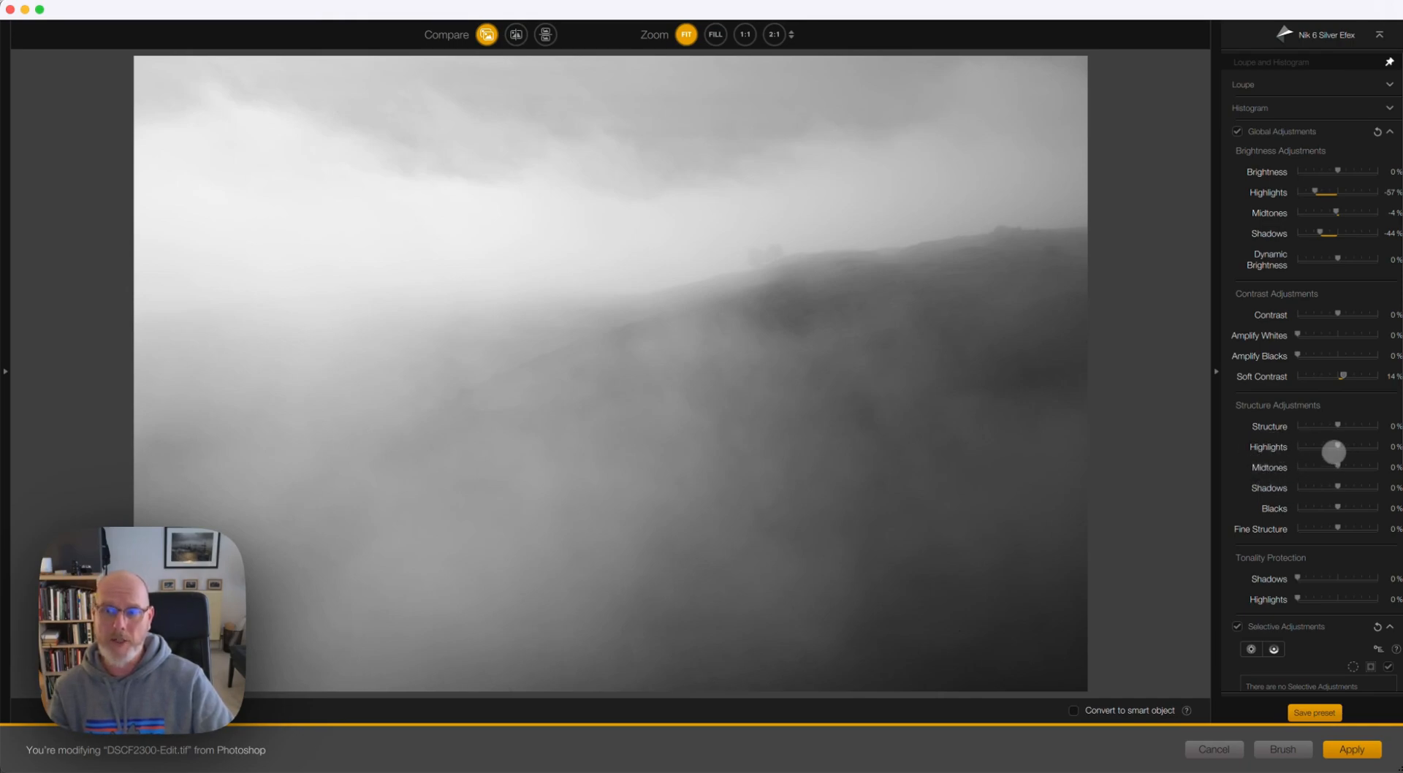
- Set the global structure adjustments to Highlights 26%, Midtones 28% and Shadows 3%
mouse_move(1335, 445)
mouse_down()
mouse_move(1322, 444)
mouse_move(1353, 439)
mouse_move(1337, 447)
mouse_up()
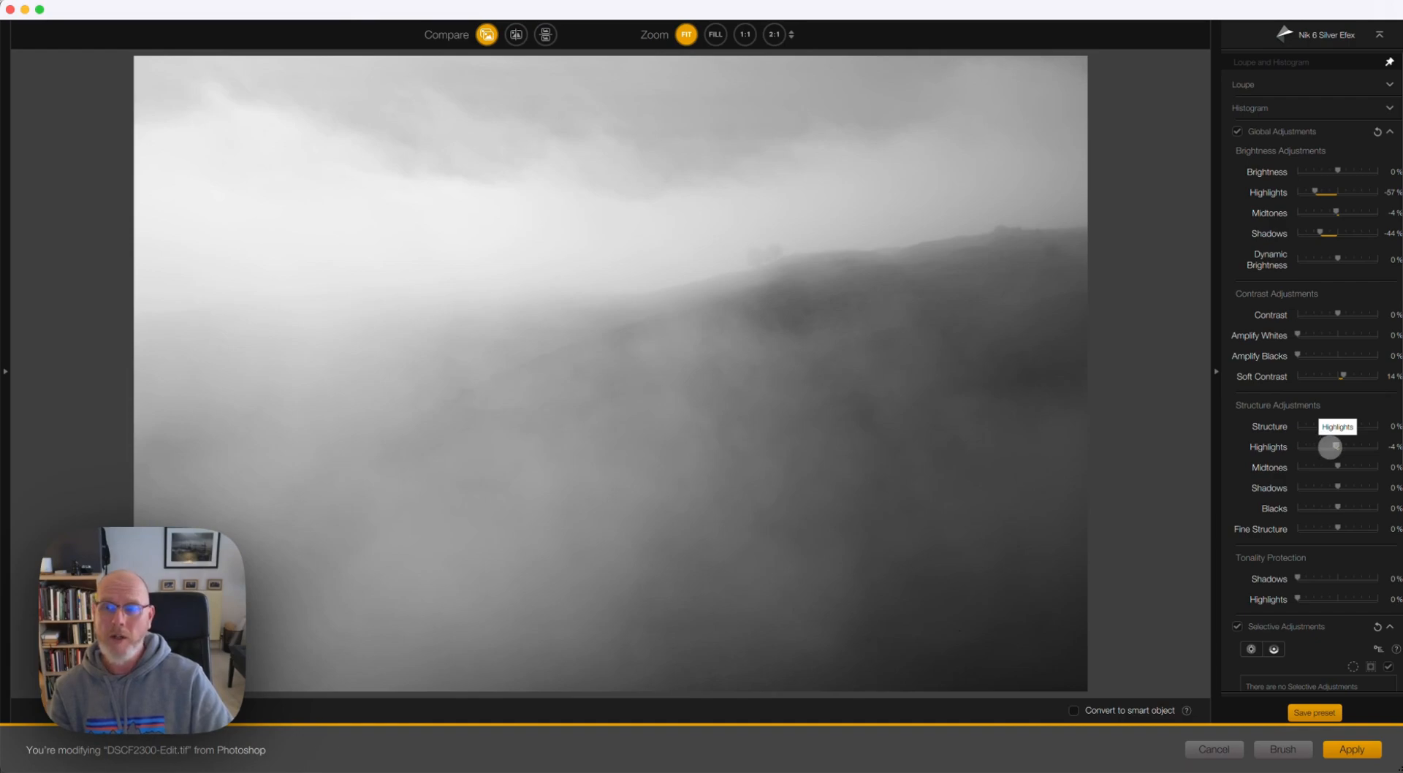
mouse_move(1340, 445)
mouse_down()
mouse_move(1396, 443)
mouse_move(1346, 447)
mouse_up()
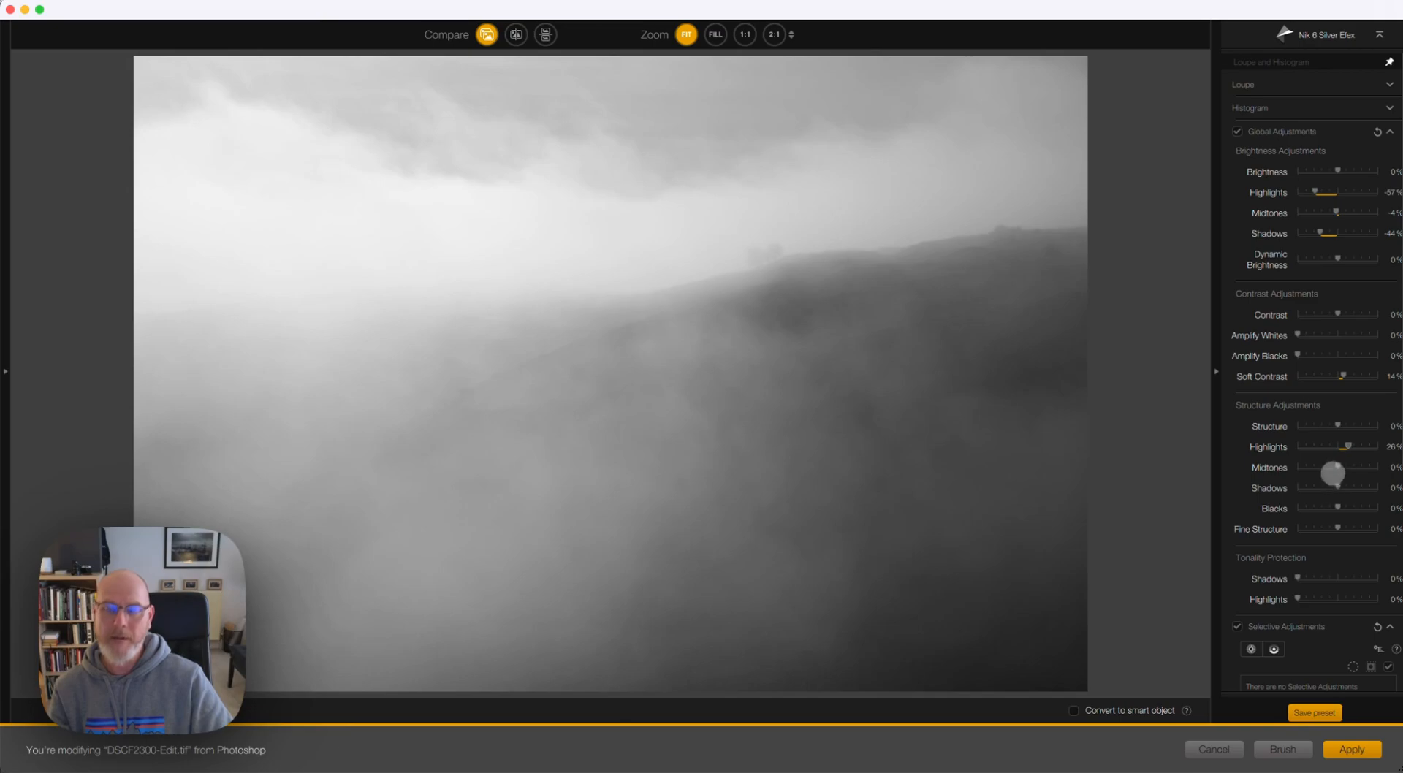
drag(1337, 466, 1349, 466)
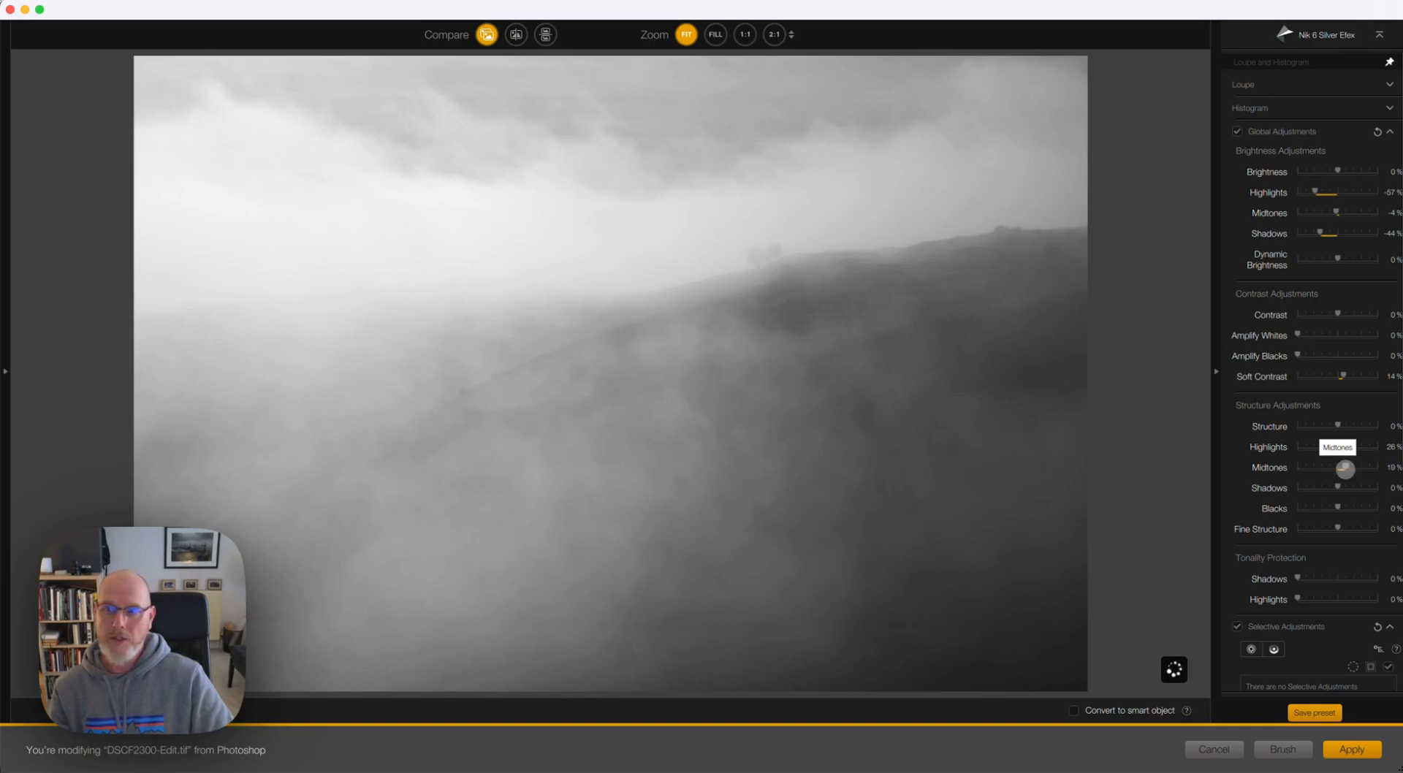
drag(1340, 468, 1343, 467)
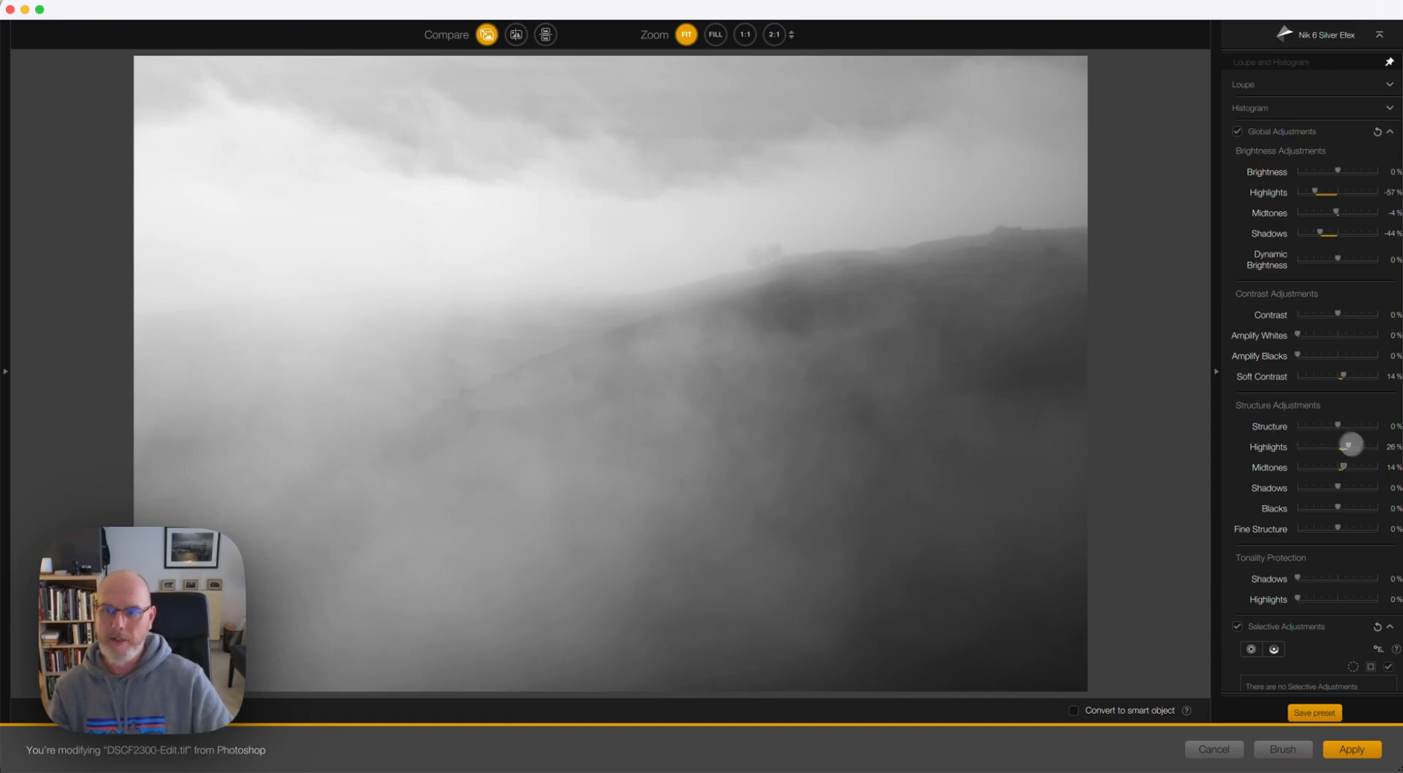
drag(1342, 467, 1378, 467)
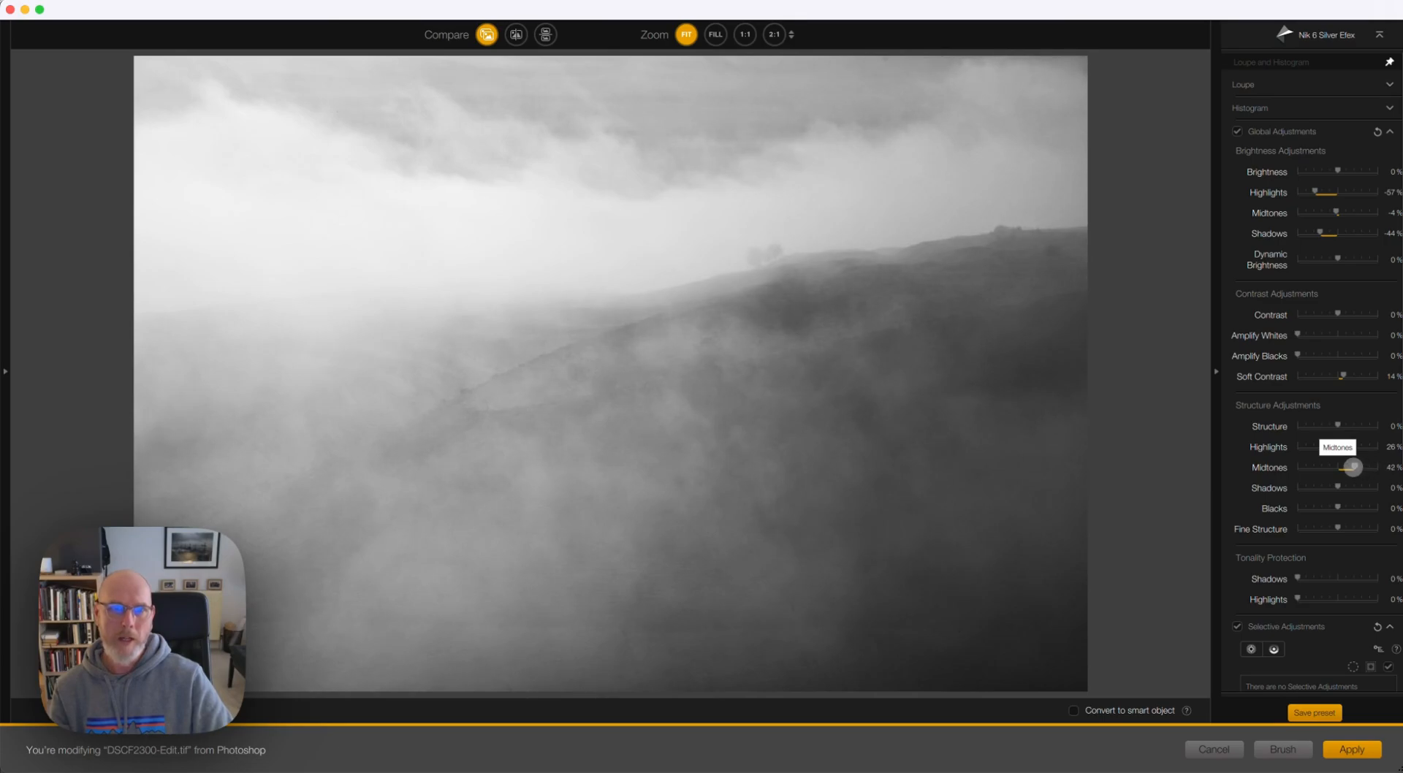
drag(1363, 468, 1368, 467)
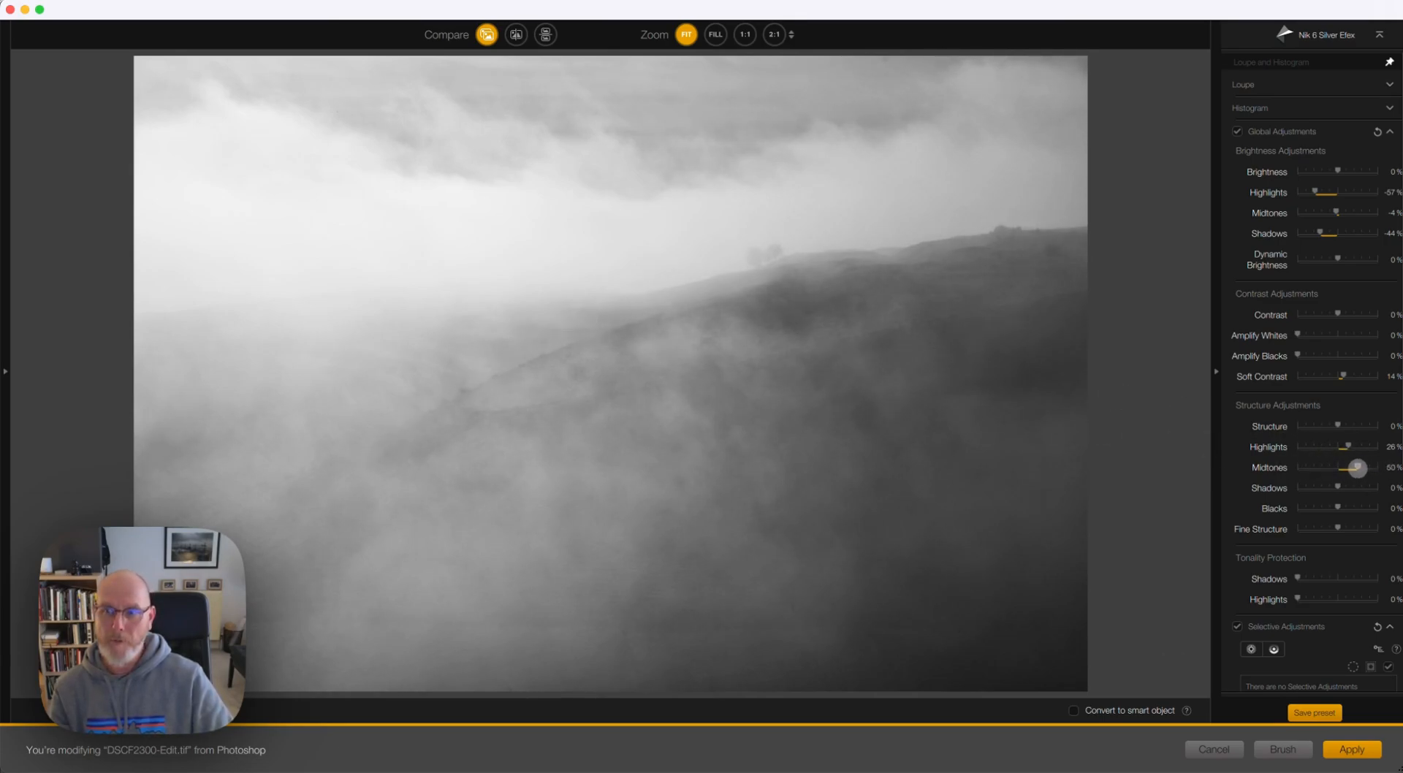
drag(1343, 469, 1340, 468)
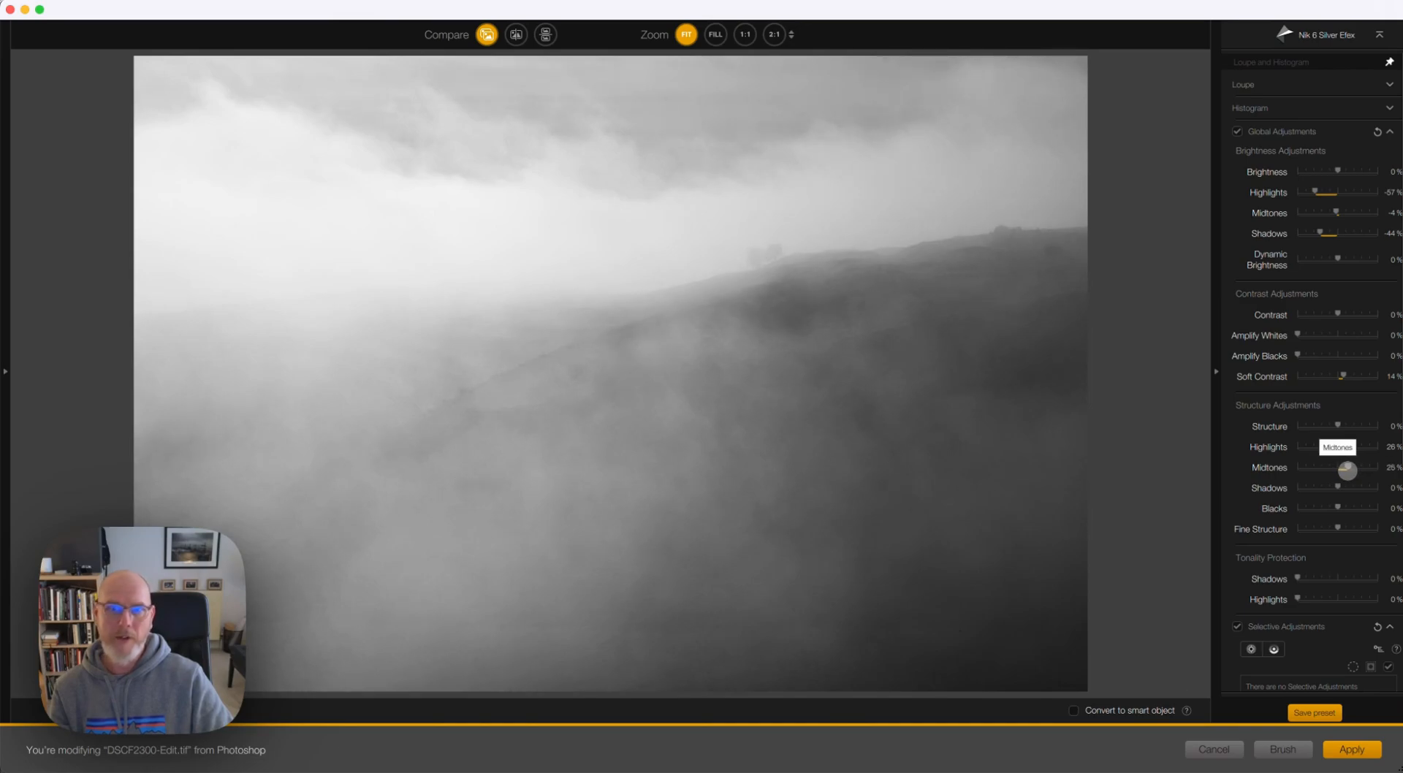
mouse_move(1349, 470)
mouse_down()
mouse_move(1314, 475)
mouse_move(1351, 487)
mouse_up()
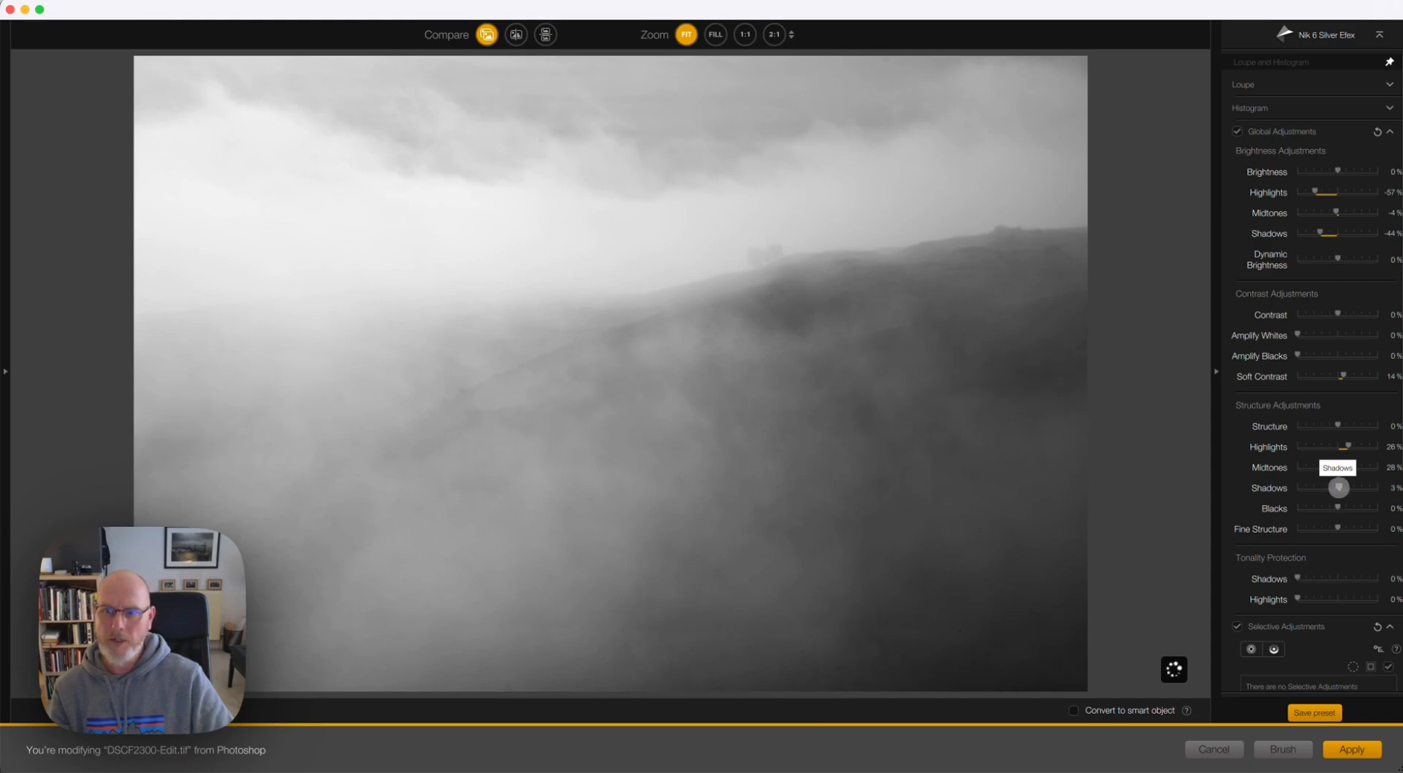
- Add a selective control point on the small trees along the hill's ridge and shrink its area to 7%
scroll(1300, 536, up, 3)
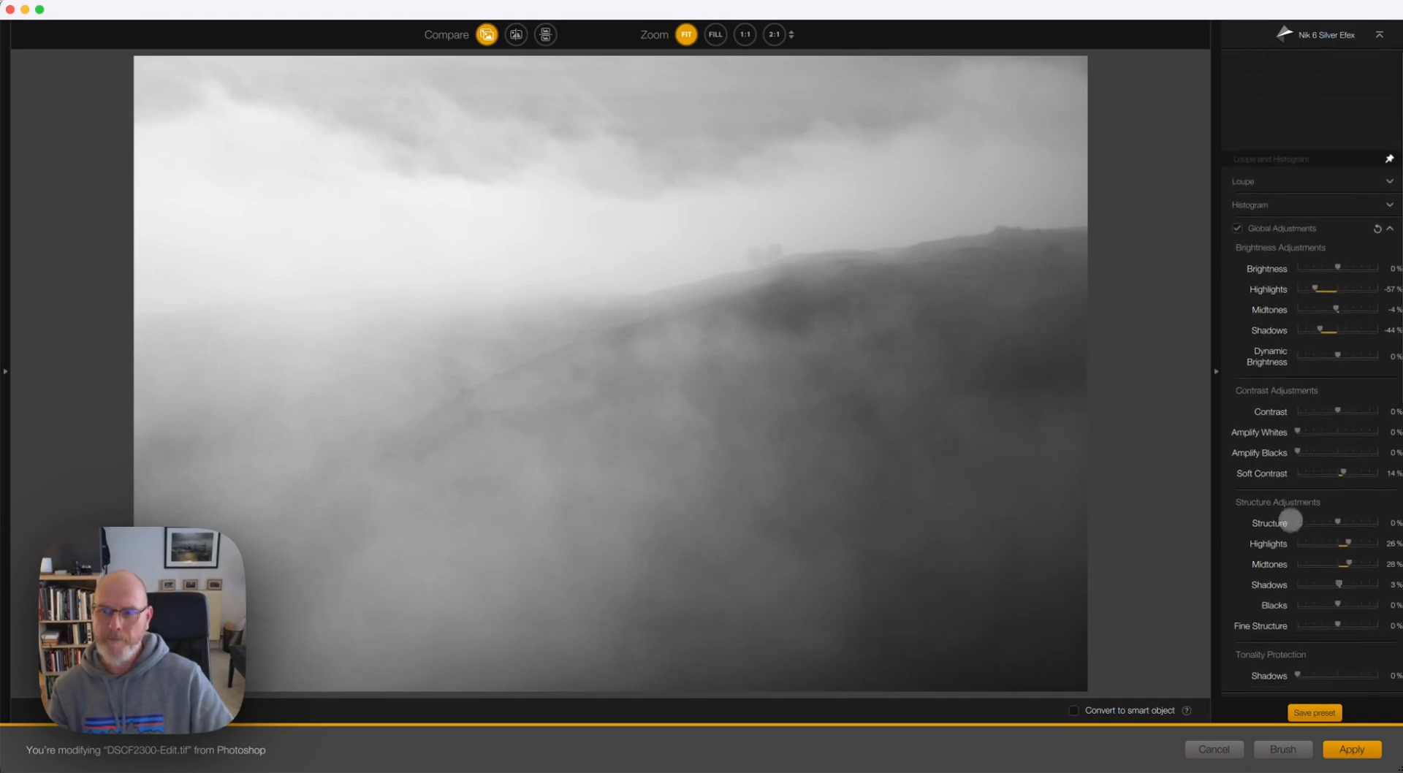
scroll(1236, 476, down, 1)
scroll(1237, 476, down, 3)
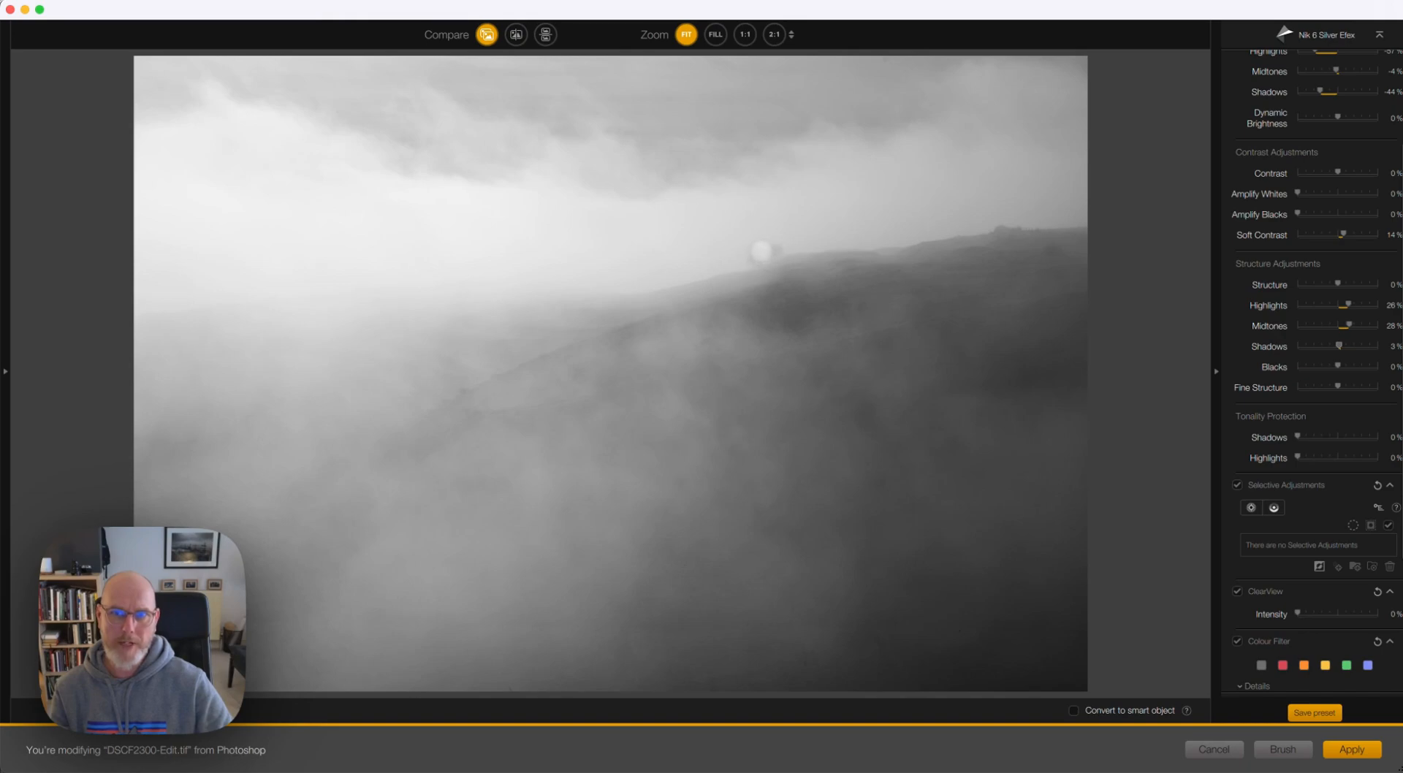
click(1251, 507)
click(762, 254)
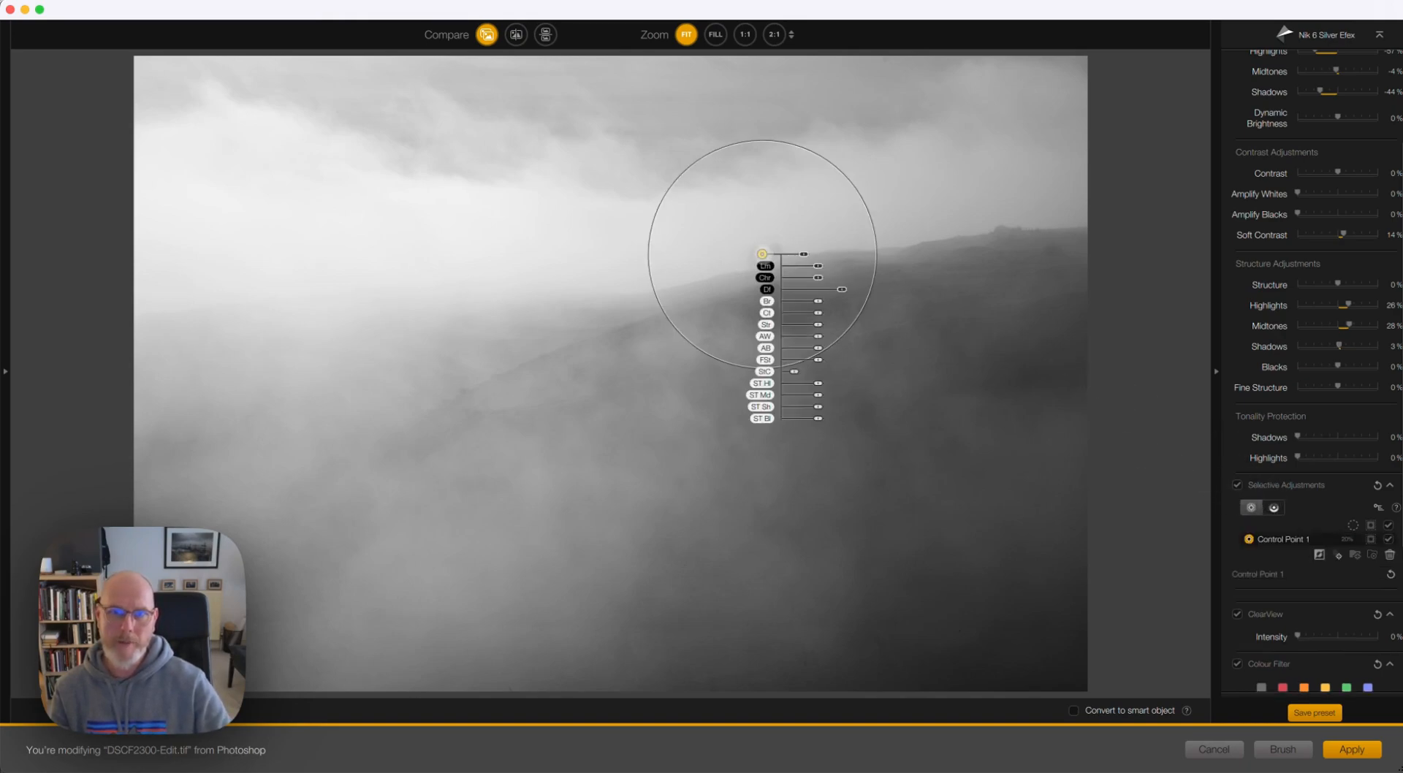
drag(649, 229, 724, 257)
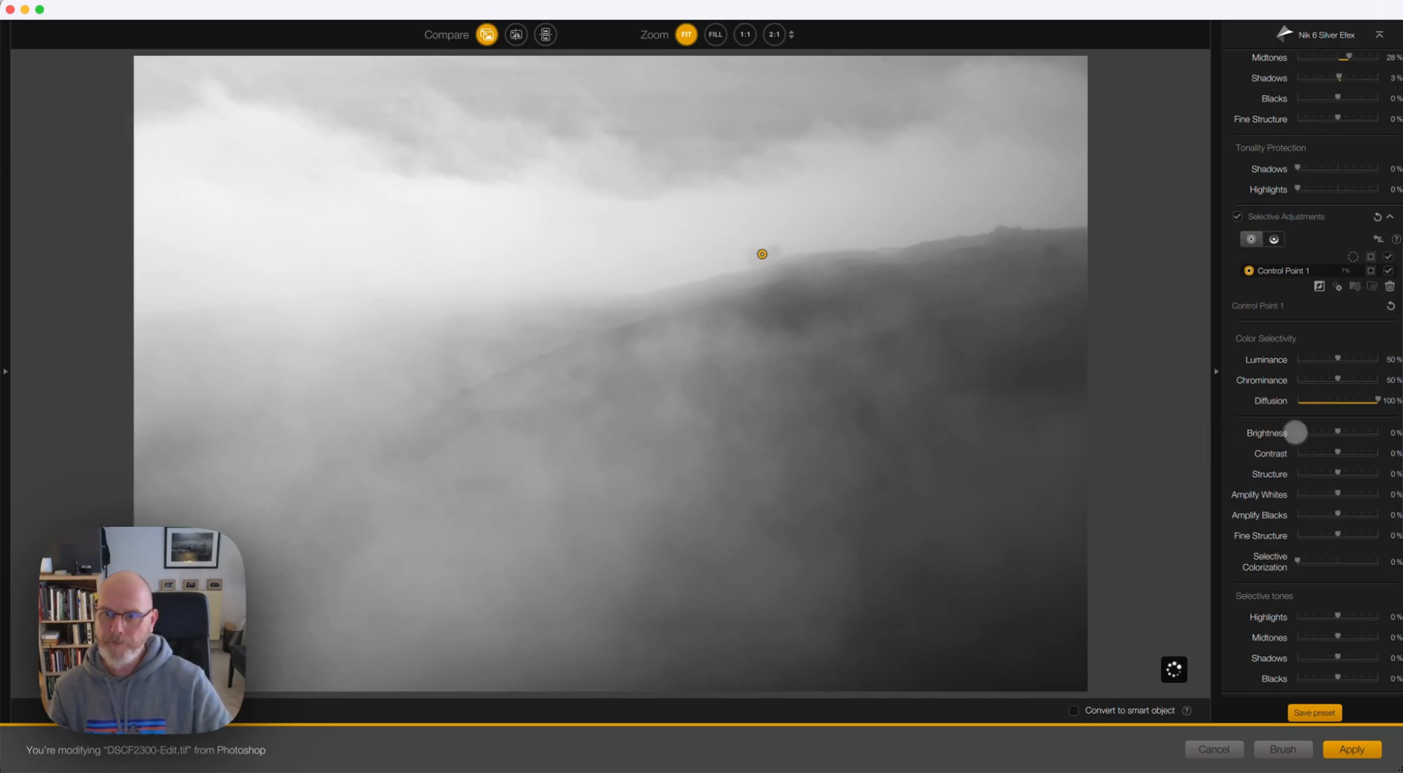
drag(1337, 432, 1332, 432)
double_click(1330, 432)
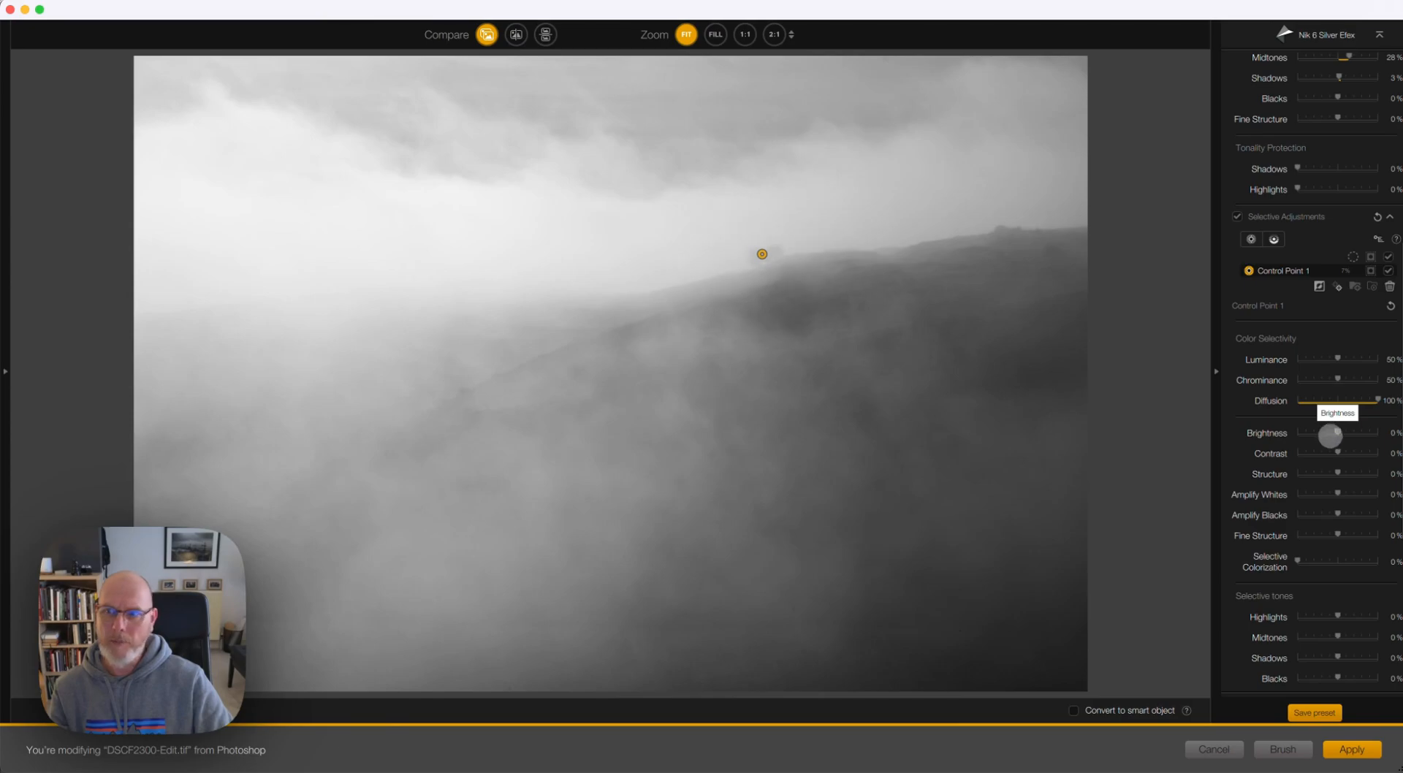
drag(1337, 614, 1327, 614)
double_click(1329, 618)
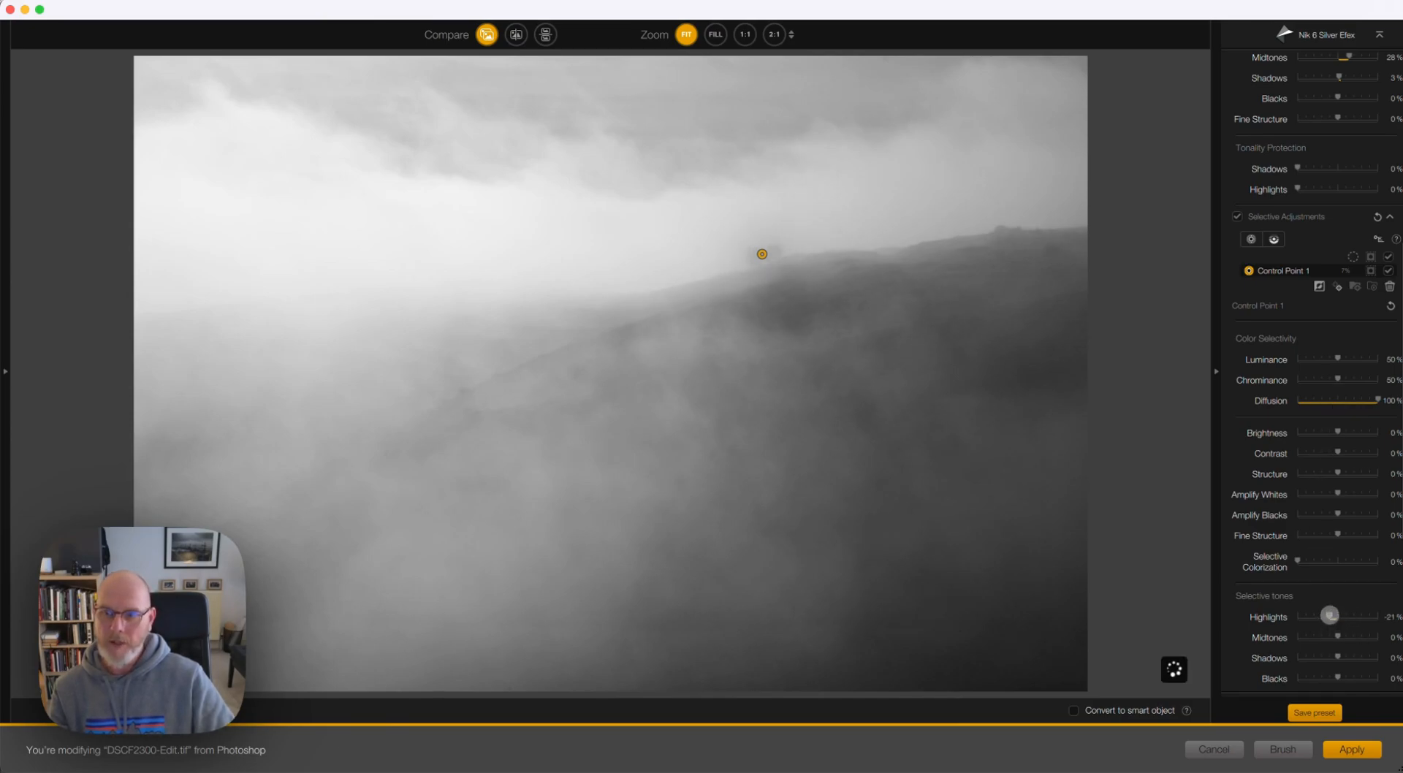
- Set the tree control point's selective tones to Shadows -37% and Blacks -13%
drag(1332, 656, 1322, 655)
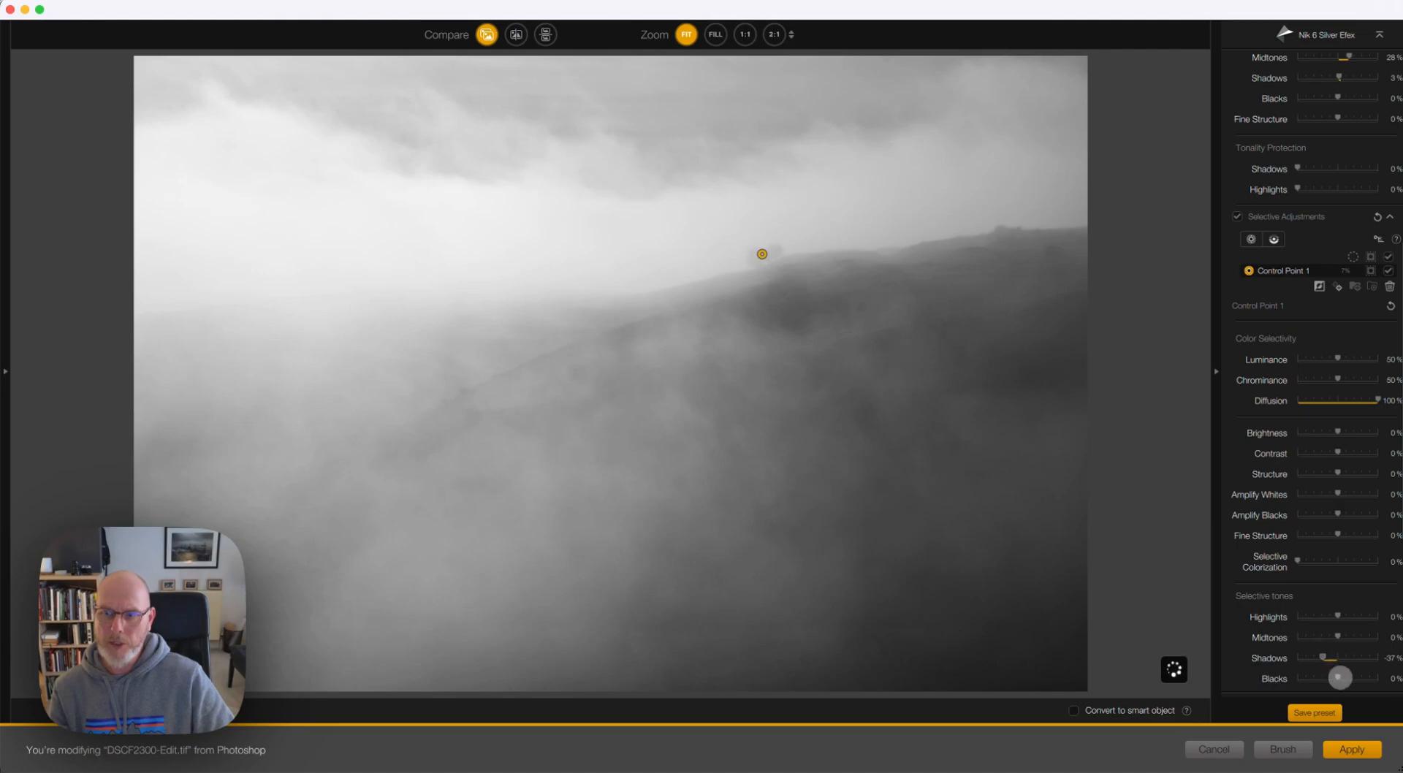
drag(1337, 679, 1335, 678)
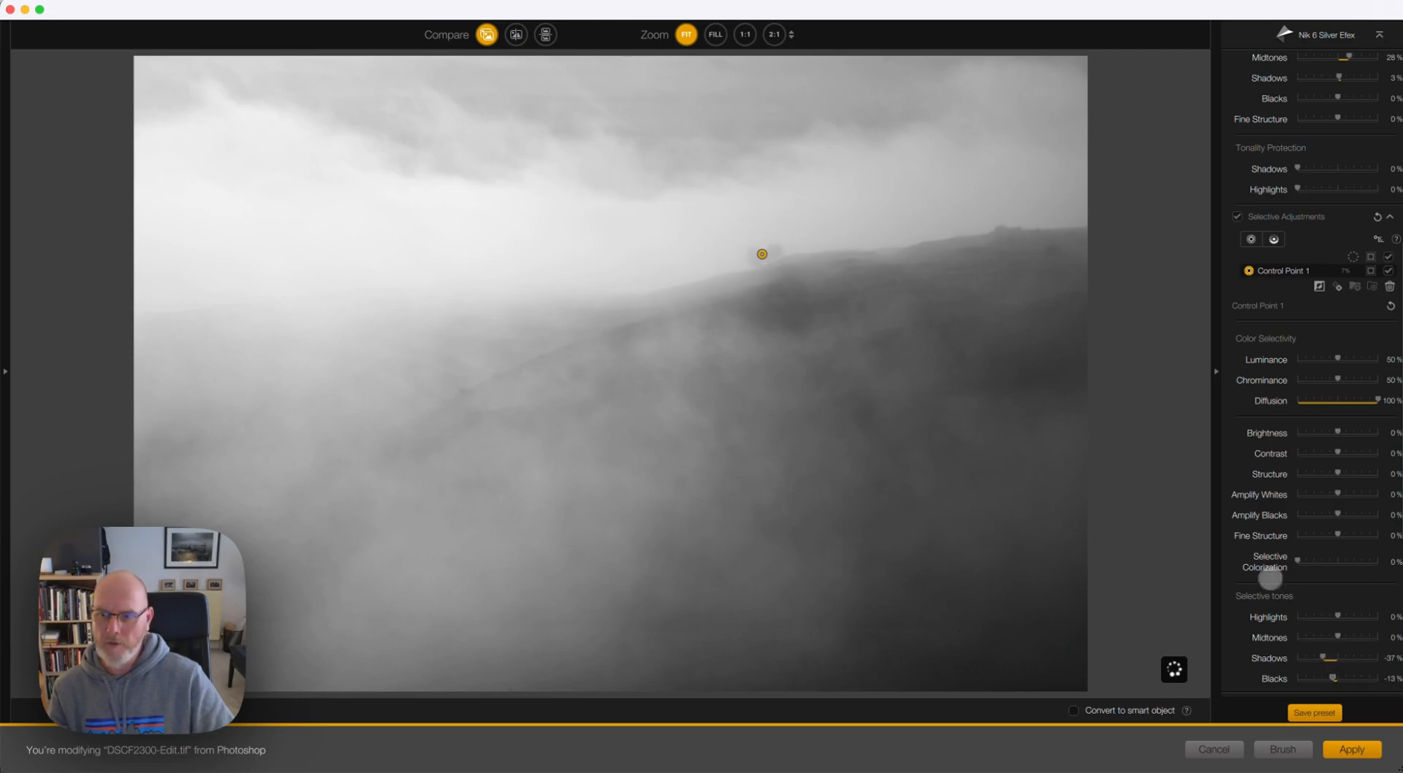
- Add a control point with Highlights -21% in the dark upper clouds and place copies of it on both sides of the sky
scroll(1231, 576, down, 5)
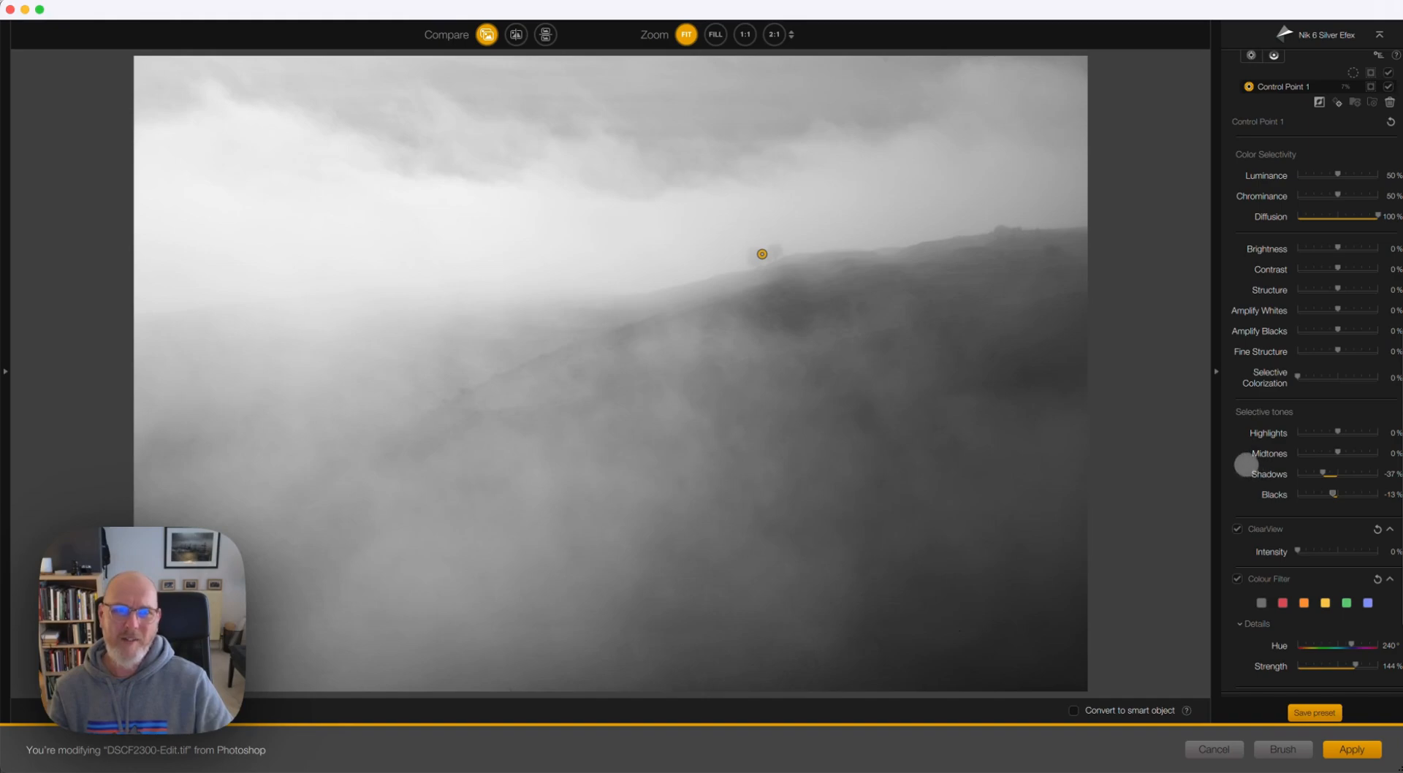
click(1251, 55)
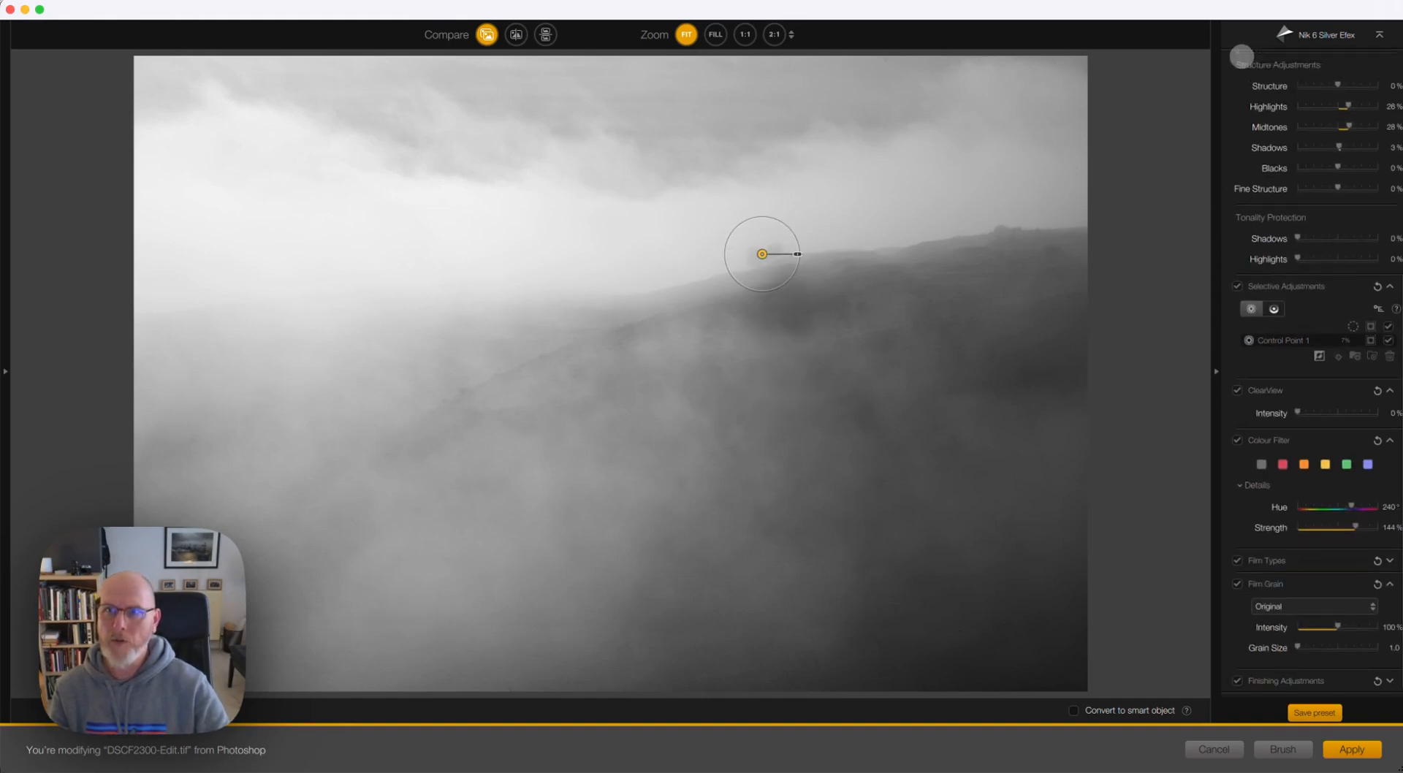
click(644, 93)
drag(521, 146, 529, 144)
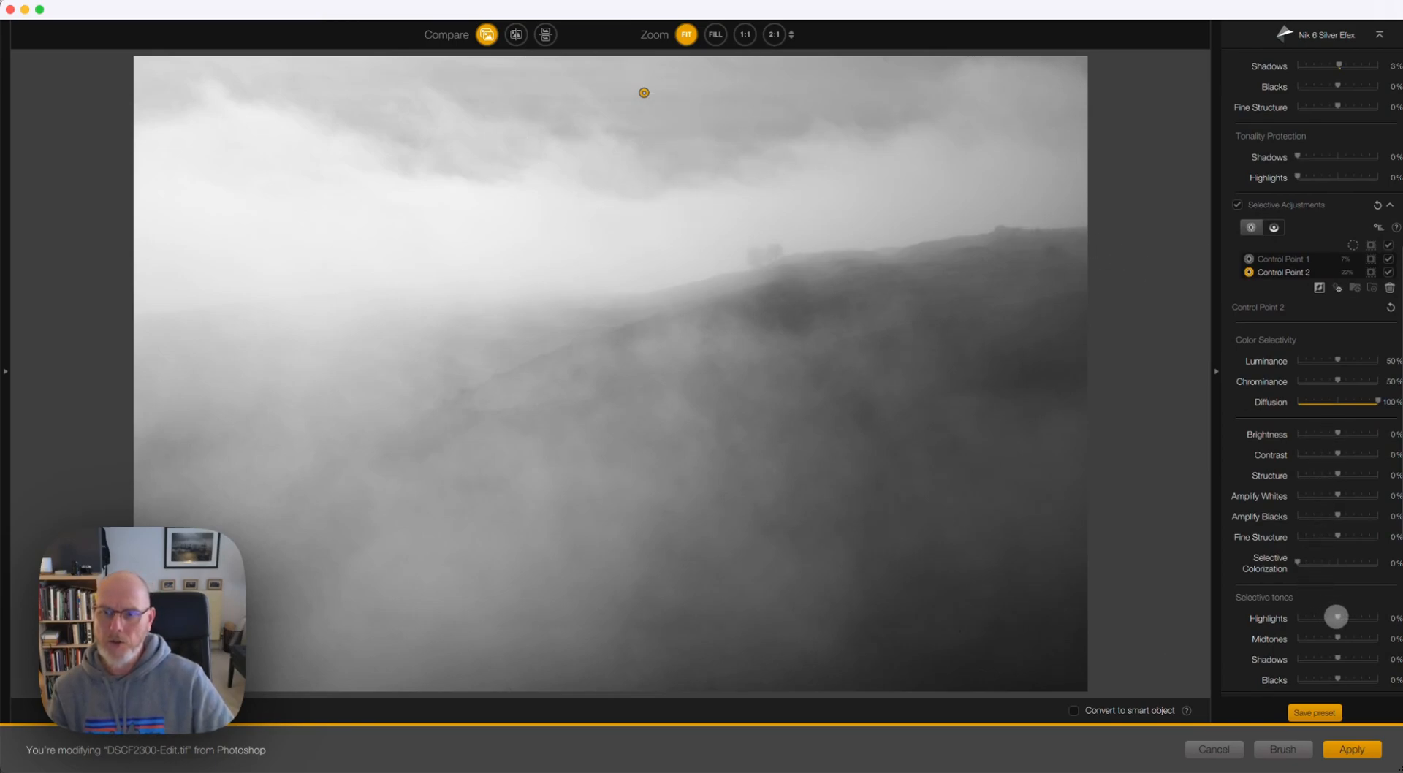
drag(1336, 616, 1327, 615)
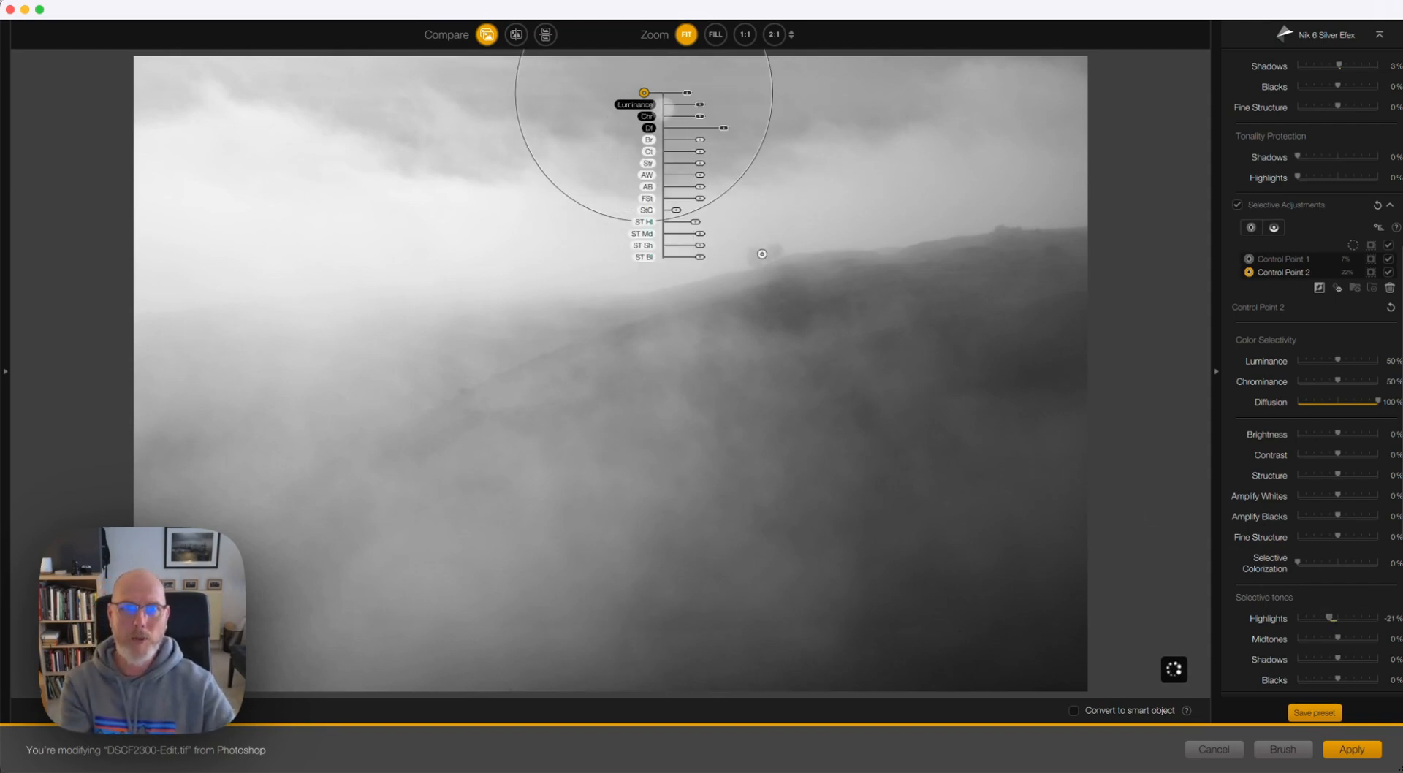
drag(644, 92, 322, 75)
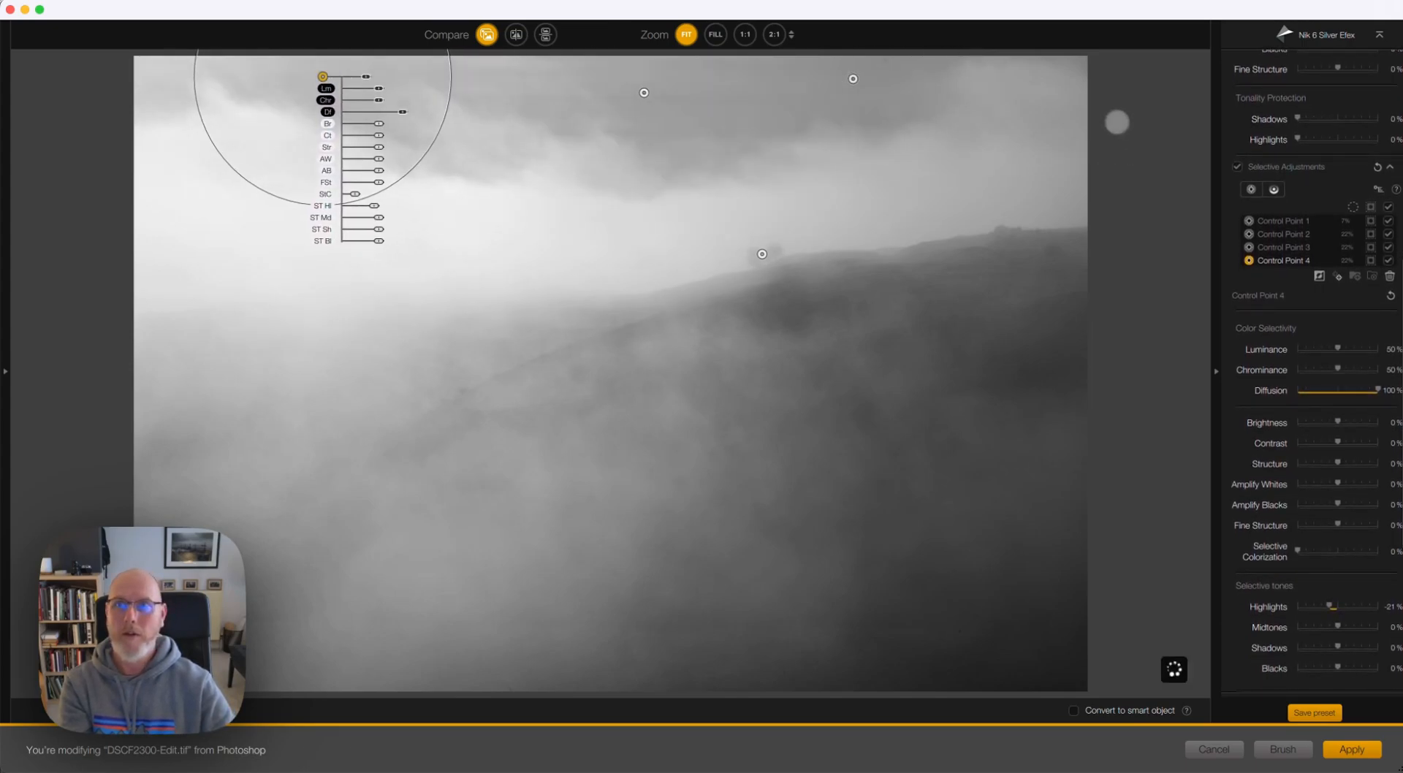
click(1163, 108)
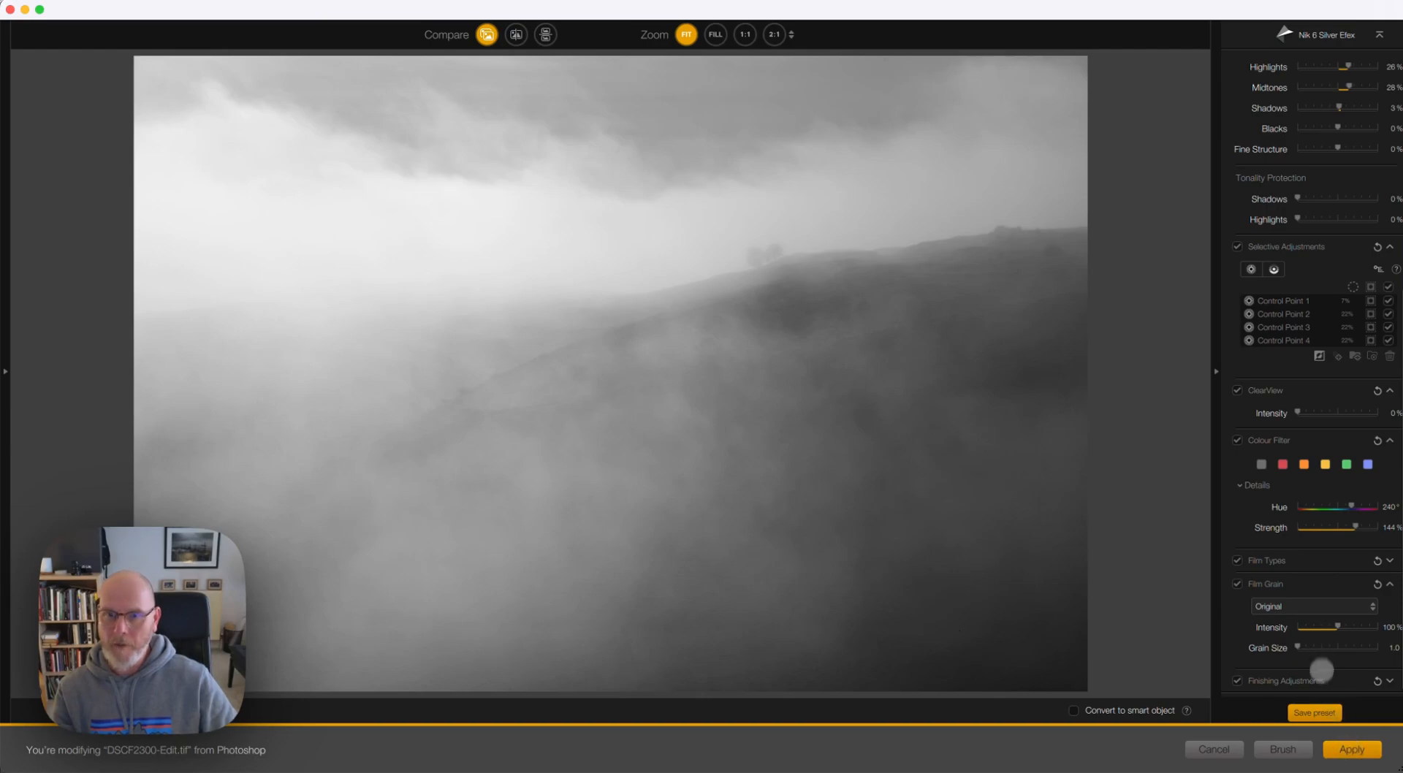
- Apply the Silver Efex conversion, merge its layer down into the background and save the photo
click(1347, 749)
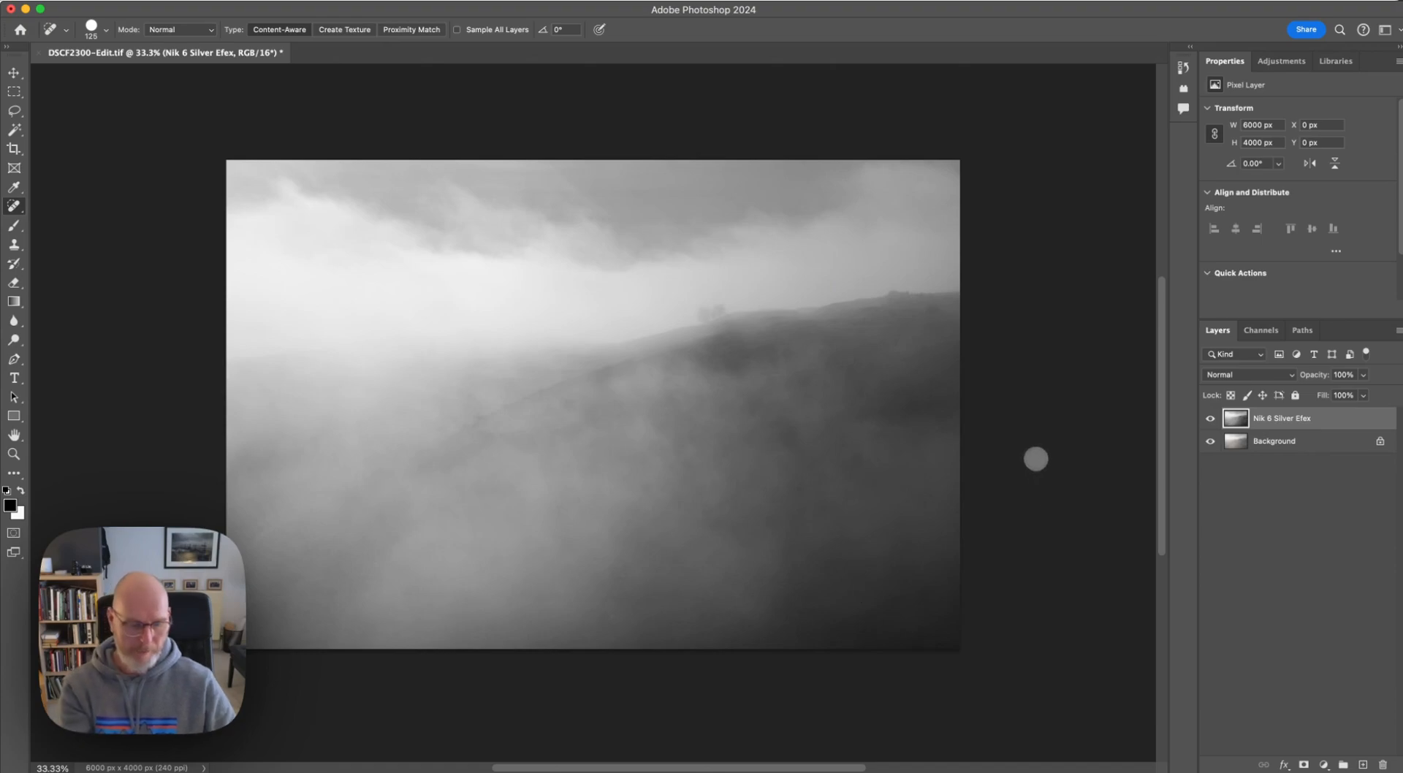
key(super+e)
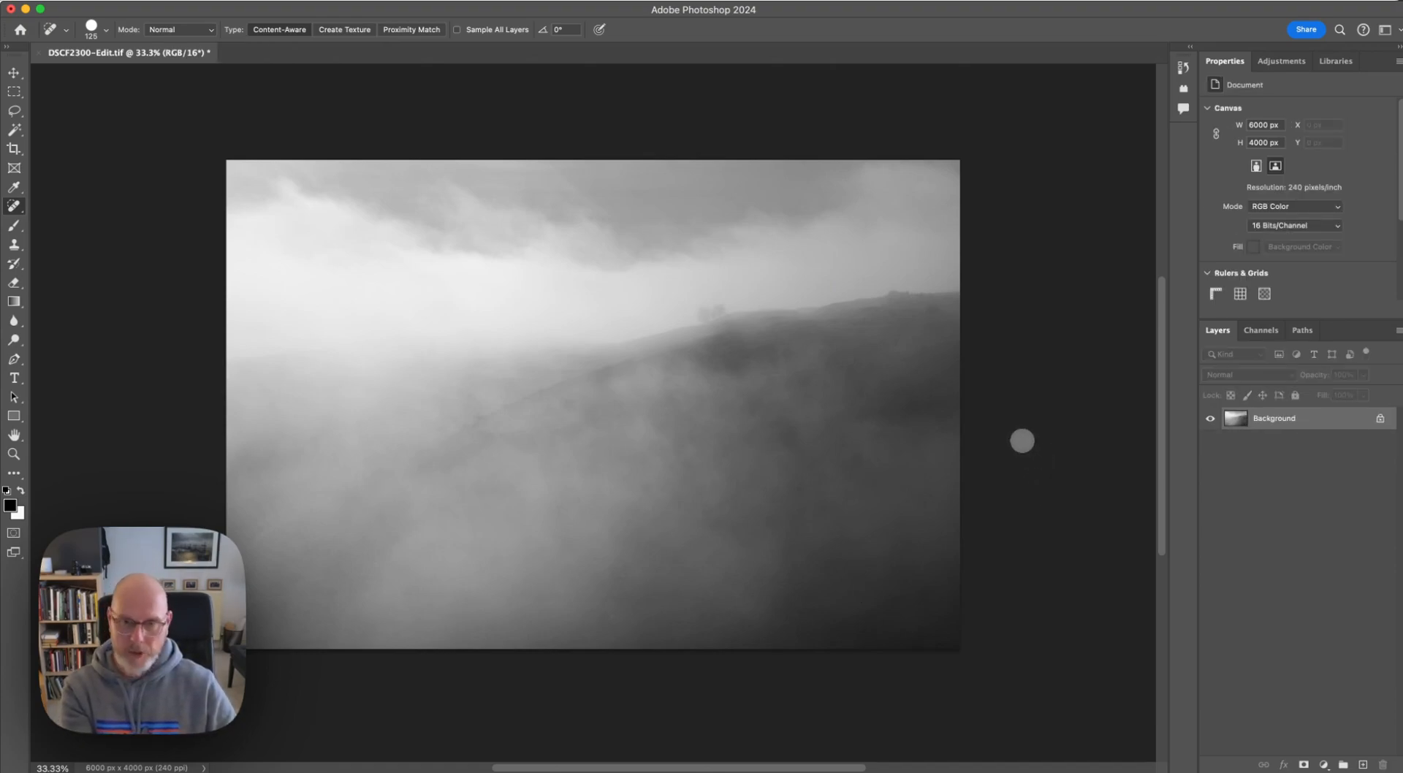
key(super+s)
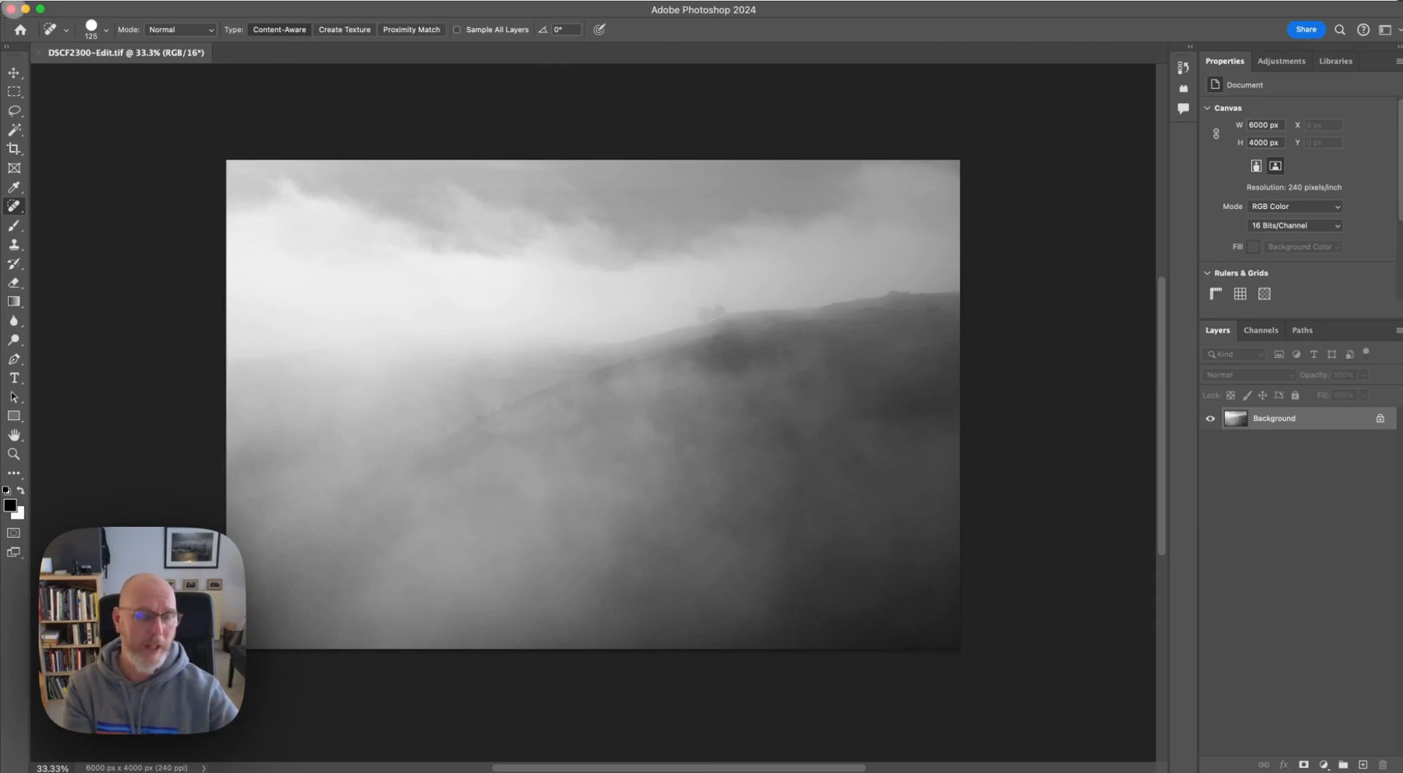
- Switch to Lightroom Classic with the saved black-and-white photo and leave its contrast at 0
key(alt+space)
text(ligh)
key(Return)
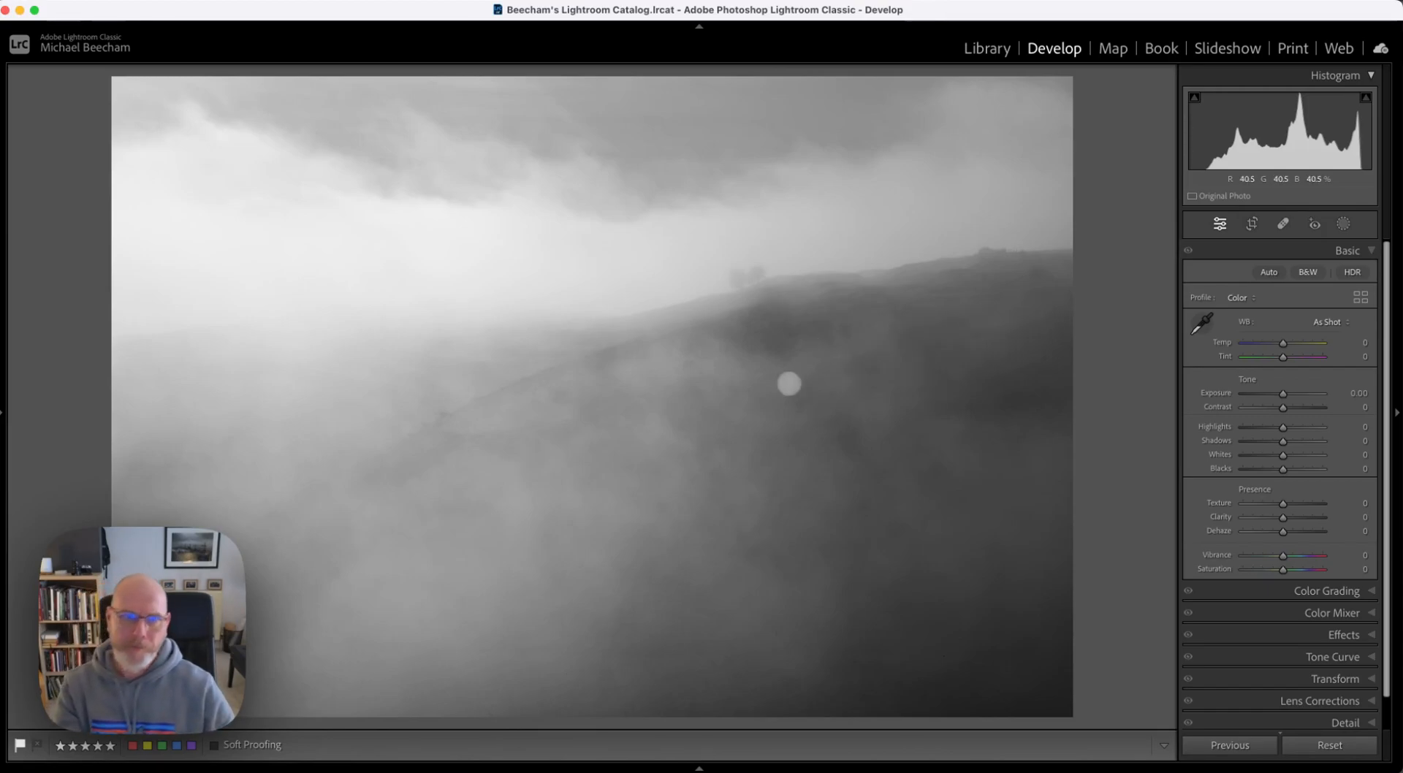
key(minus)
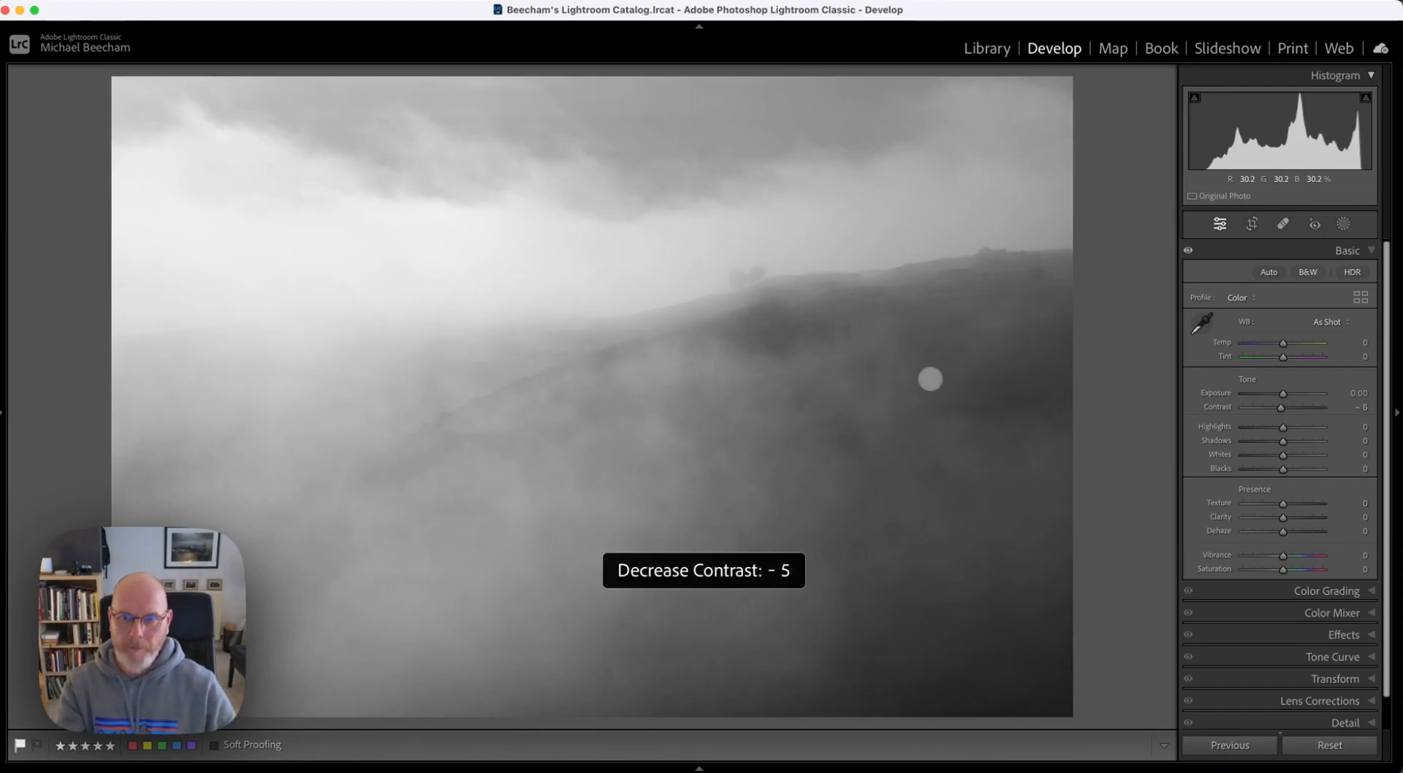
key(equal)
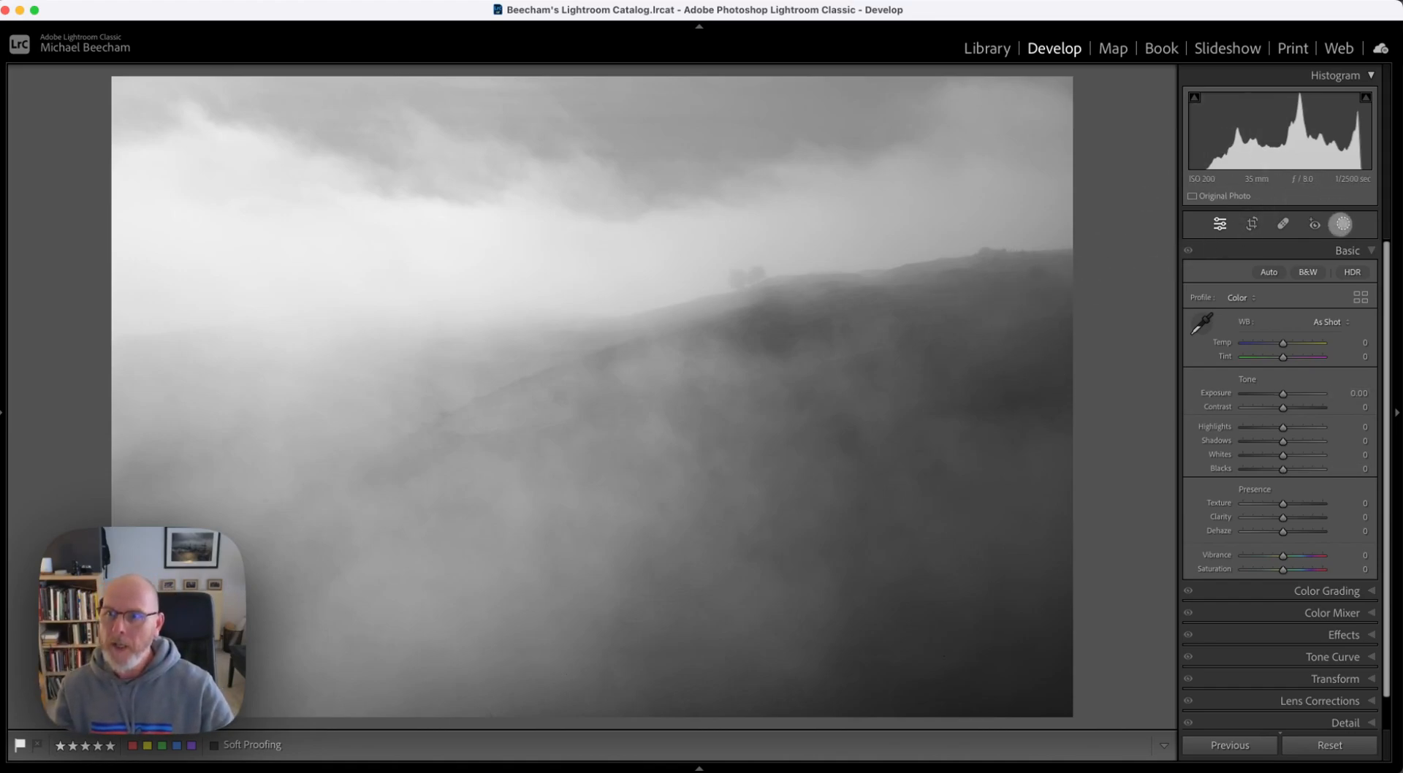
- Create a new brush mask with its Dehaze set to 10
click(1342, 224)
click(1208, 354)
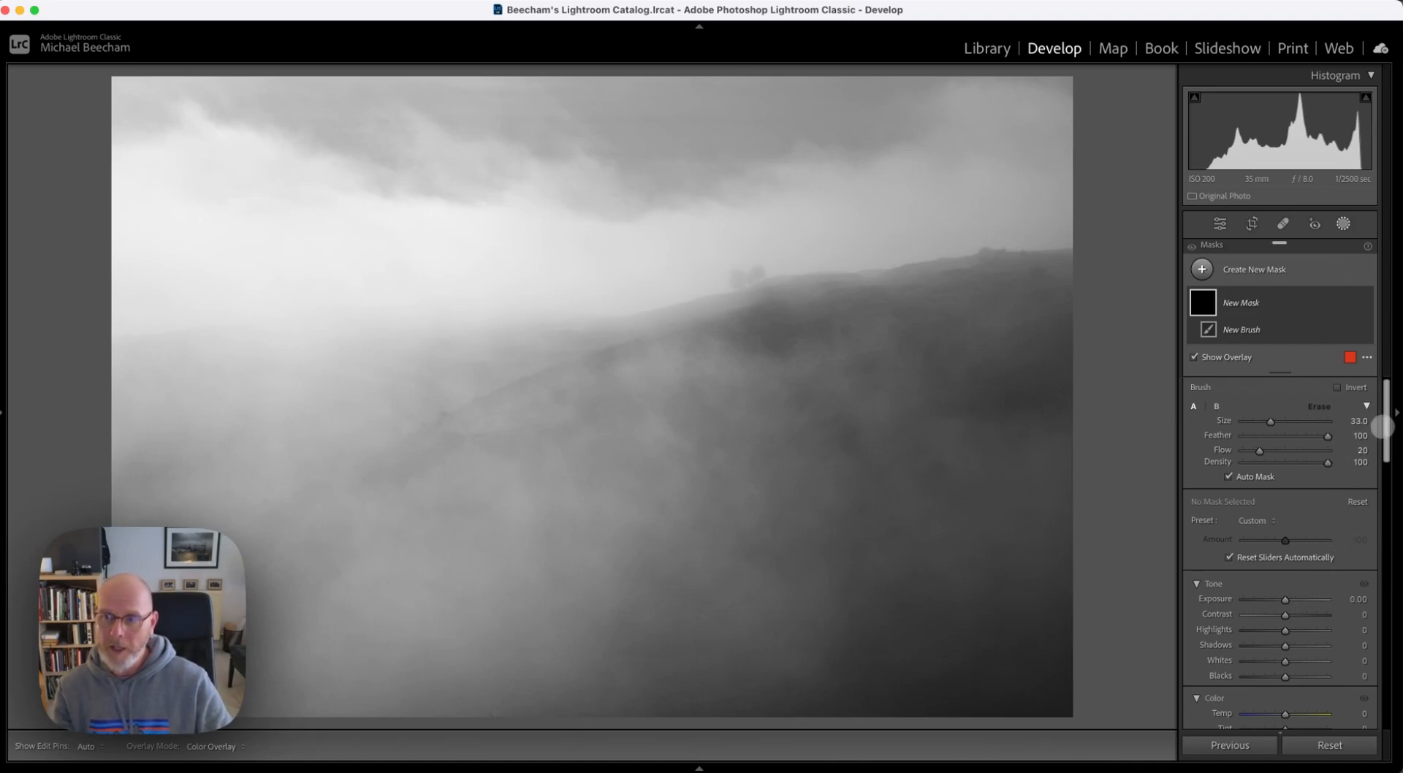
scroll(1386, 429, down, 4)
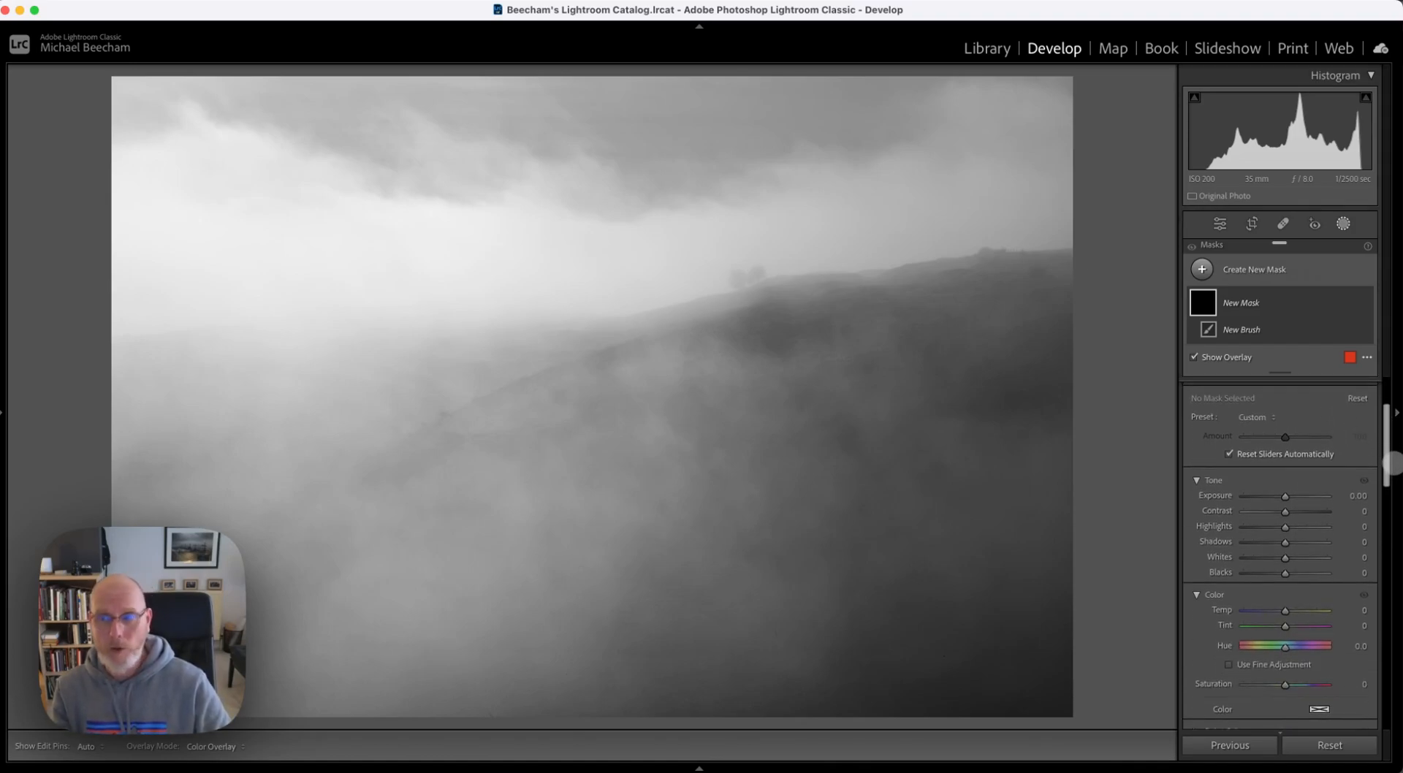
scroll(1388, 465, down, 1)
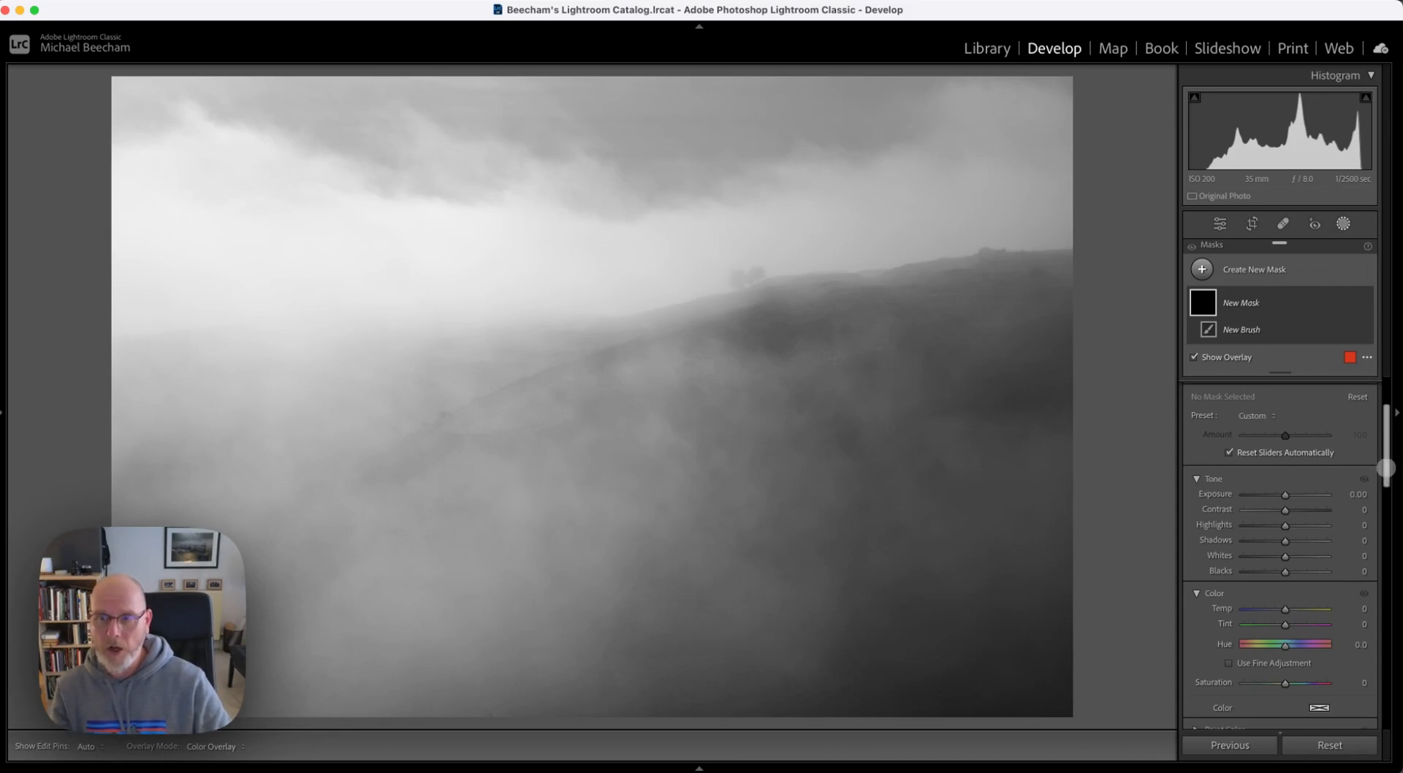
scroll(1387, 479, down, 3)
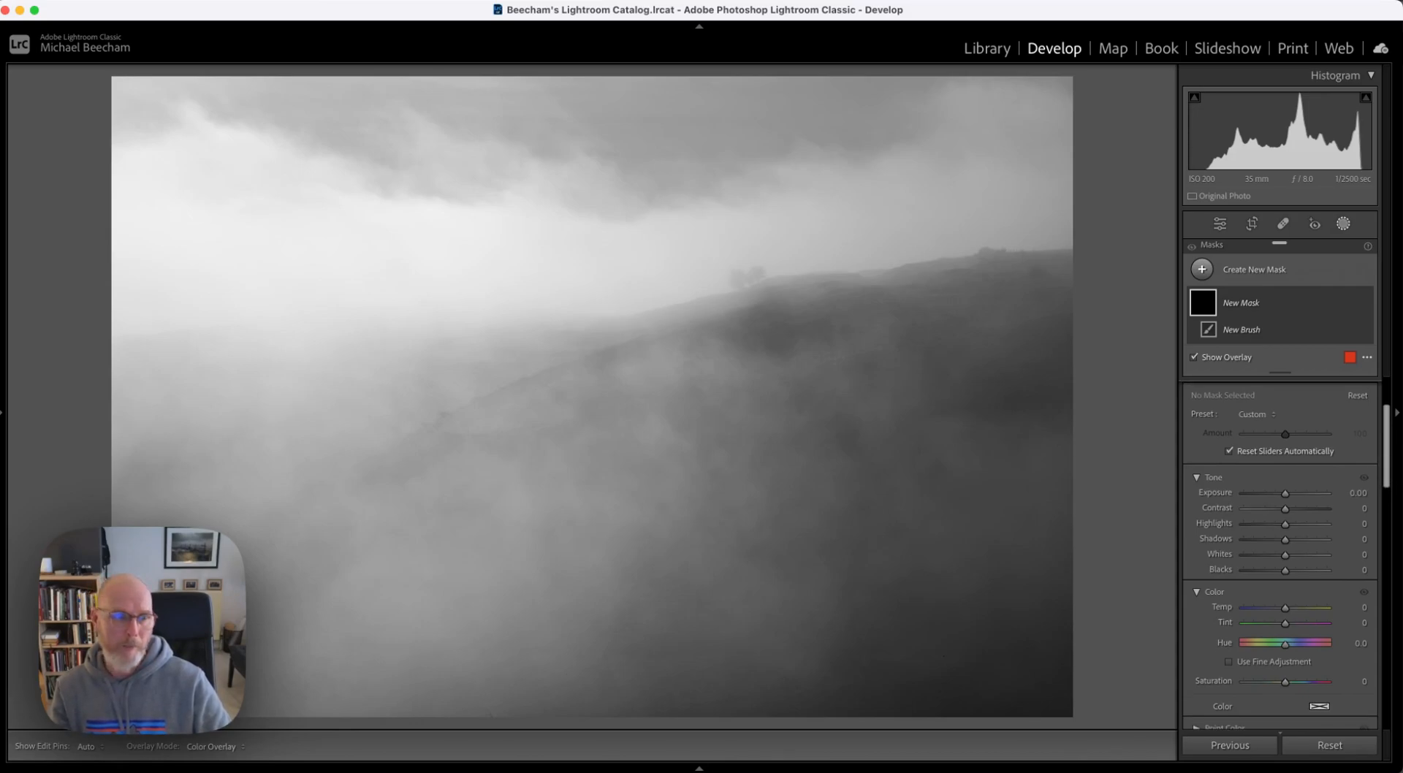
drag(1387, 479, 1396, 576)
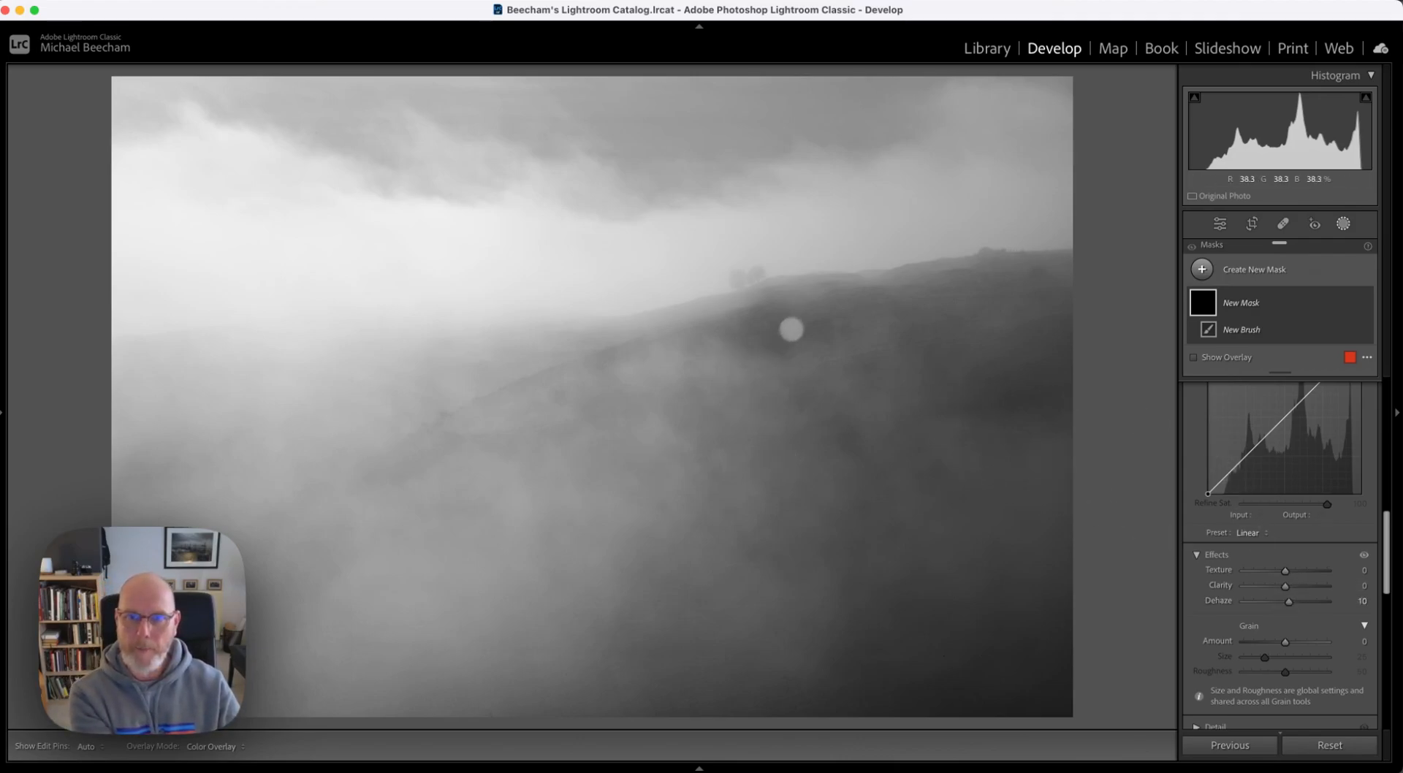
- Paint the mask over the dark hillside from the ridge below the trees down to the lower right corner of the photo
mouse_move(767, 339)
mouse_down()
mouse_move(838, 318)
mouse_move(811, 316)
mouse_up()
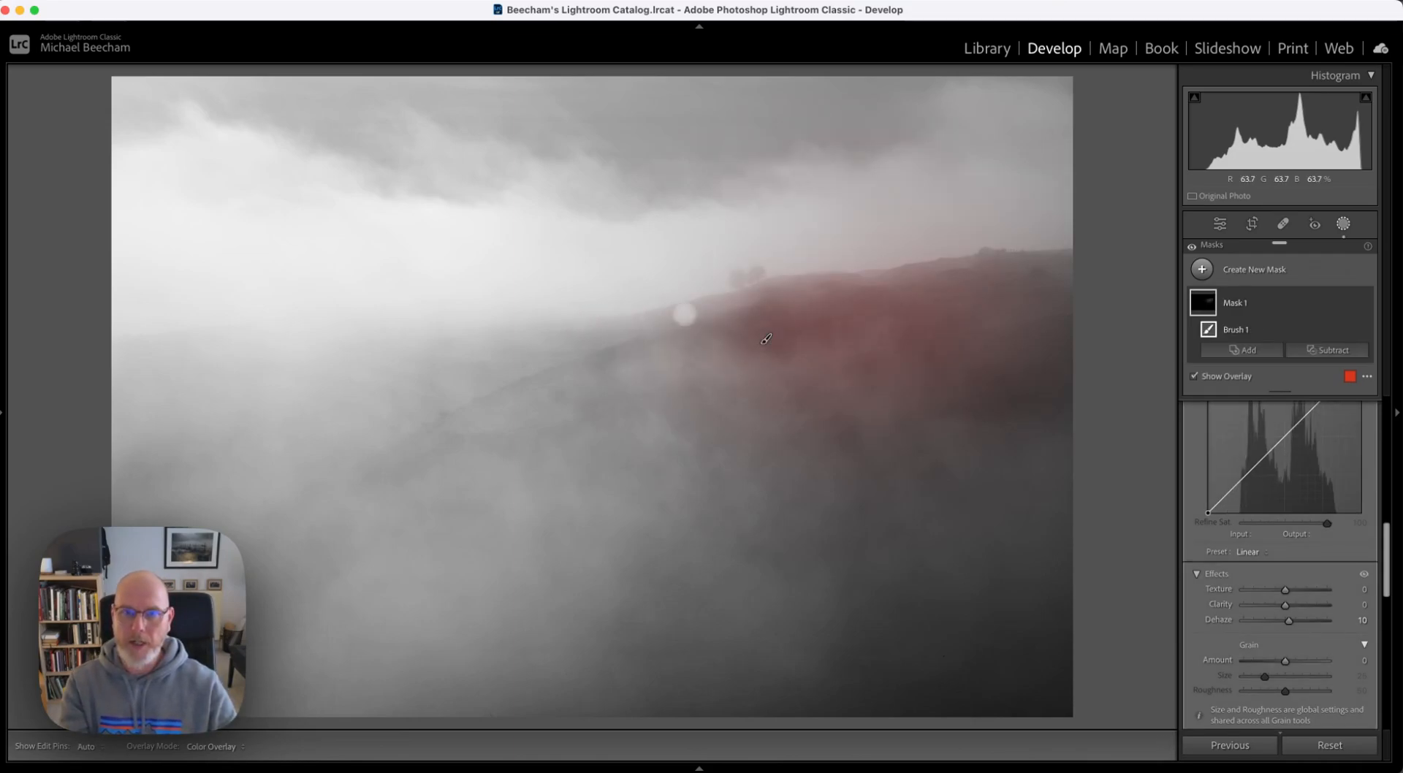
mouse_move(769, 323)
mouse_down()
mouse_move(959, 489)
mouse_move(1012, 464)
mouse_move(867, 460)
mouse_move(818, 513)
mouse_up()
mouse_move(794, 644)
mouse_down()
mouse_move(948, 499)
mouse_move(1077, 407)
mouse_move(1022, 341)
mouse_up()
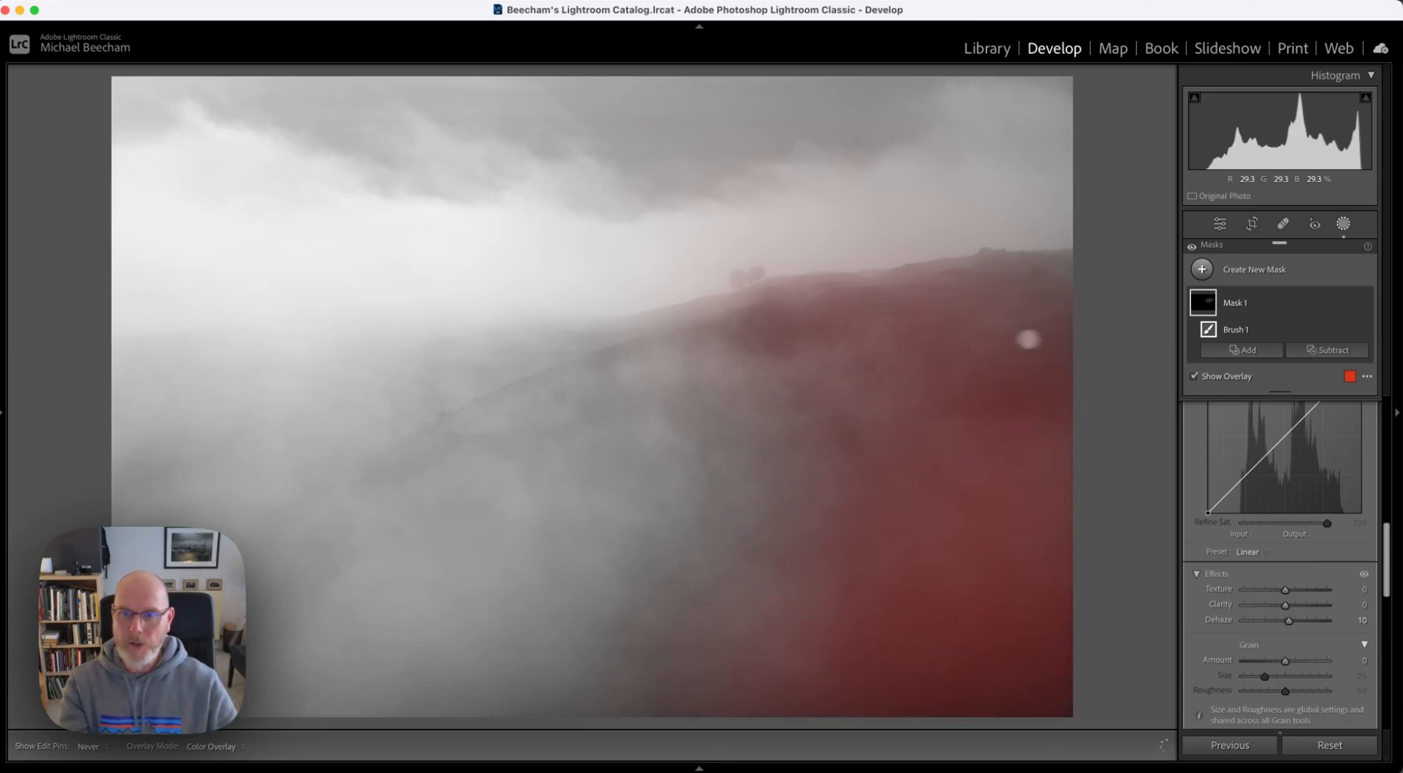
mouse_move(879, 320)
mouse_down()
mouse_move(749, 310)
mouse_move(818, 351)
mouse_up()
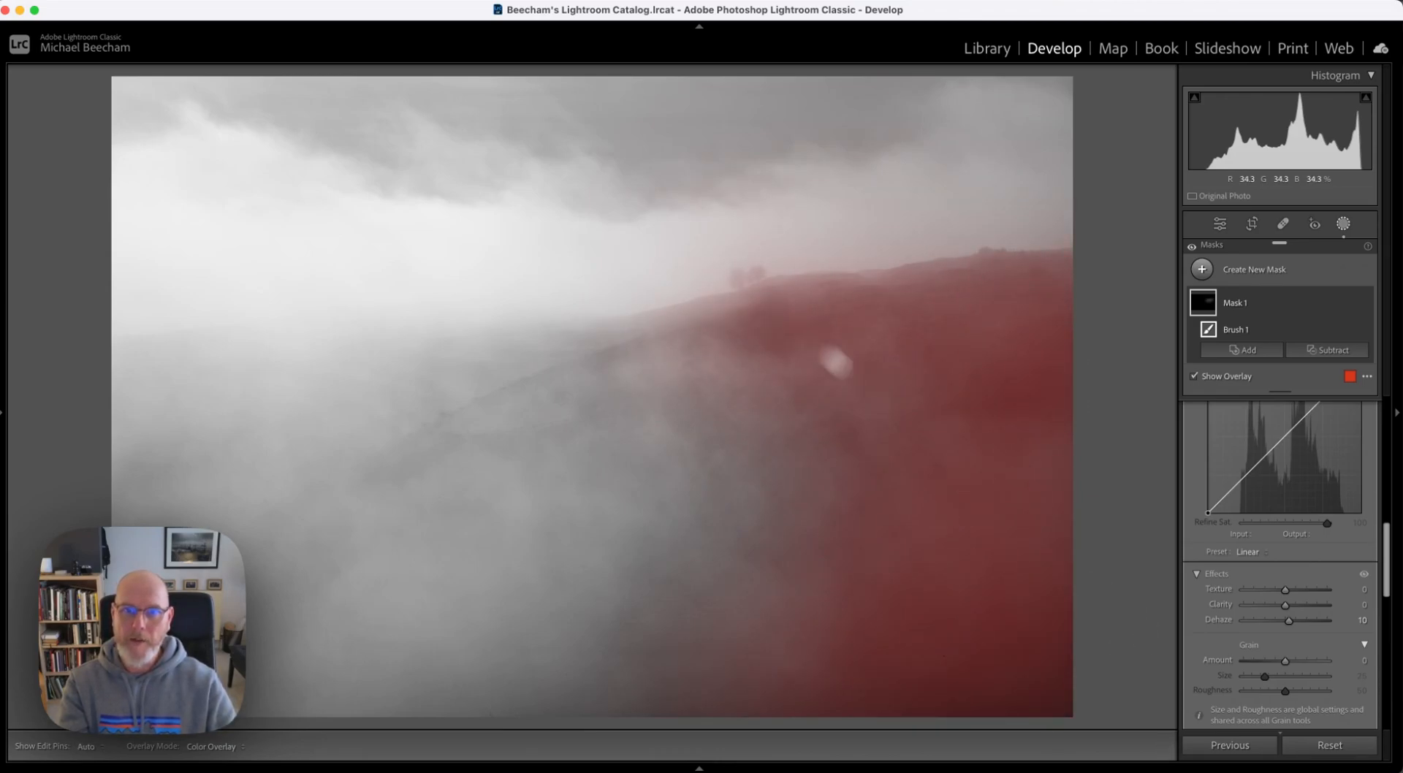
key(o)
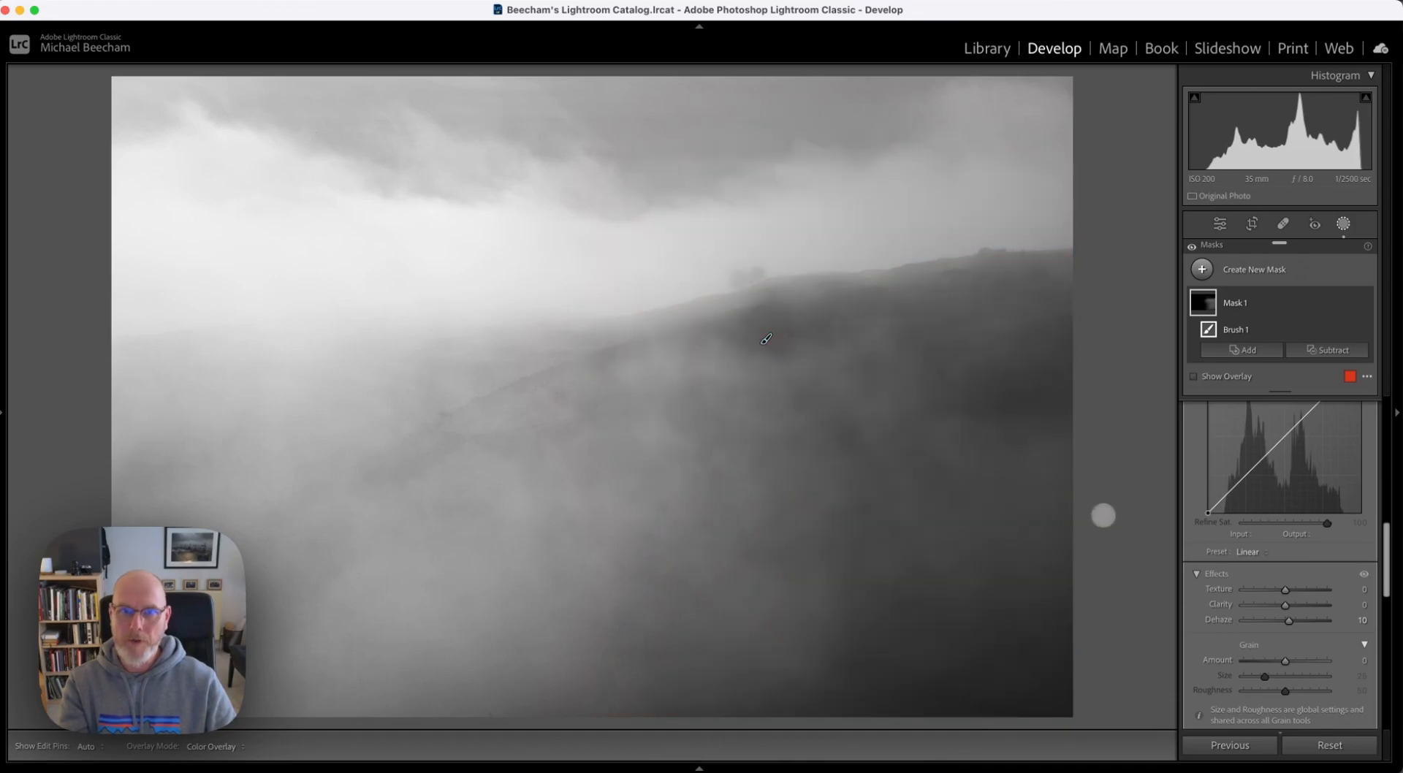
- Increase the hillside mask's Dehaze and set its Blacks to -13
drag(1289, 621, 1305, 618)
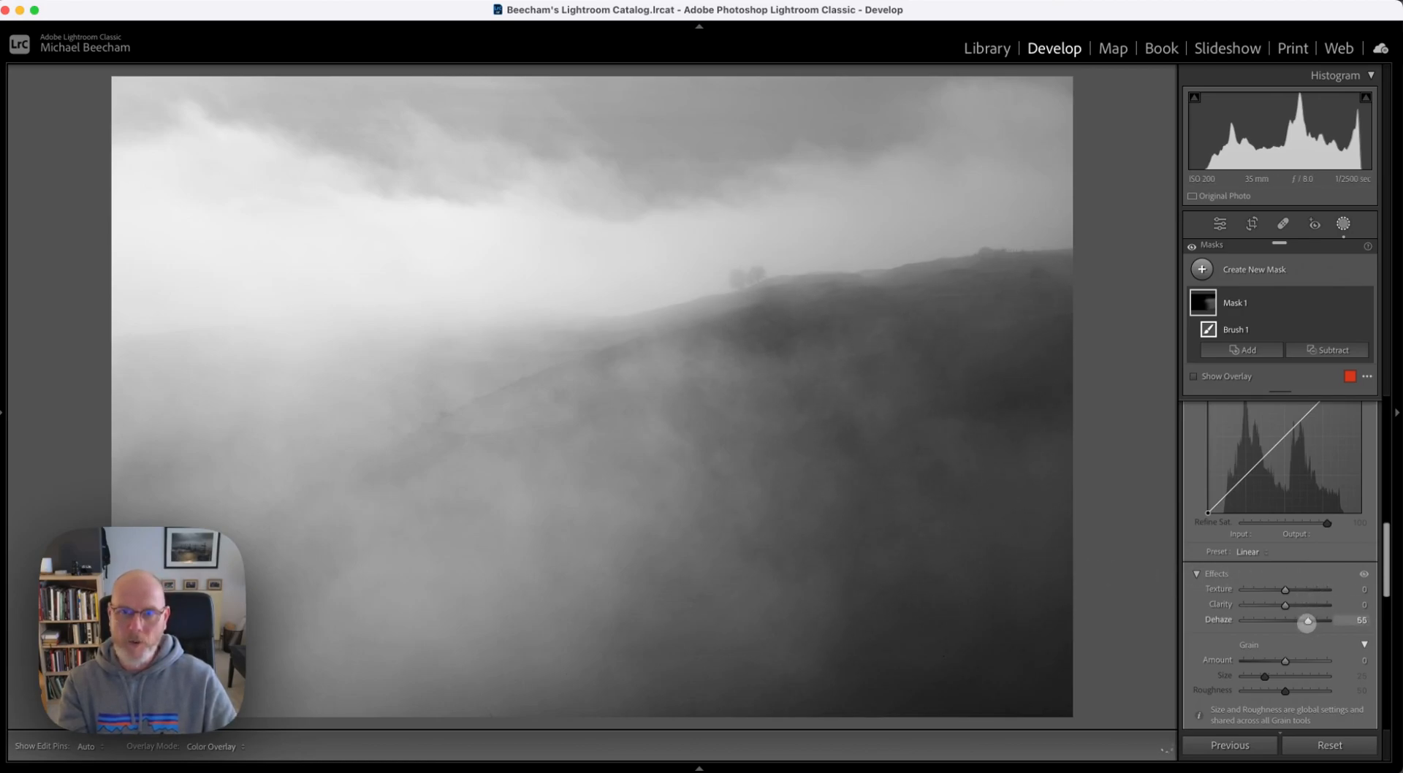
scroll(1256, 417, up, 8)
scroll(1260, 419, up, 2)
drag(1286, 640, 1285, 639)
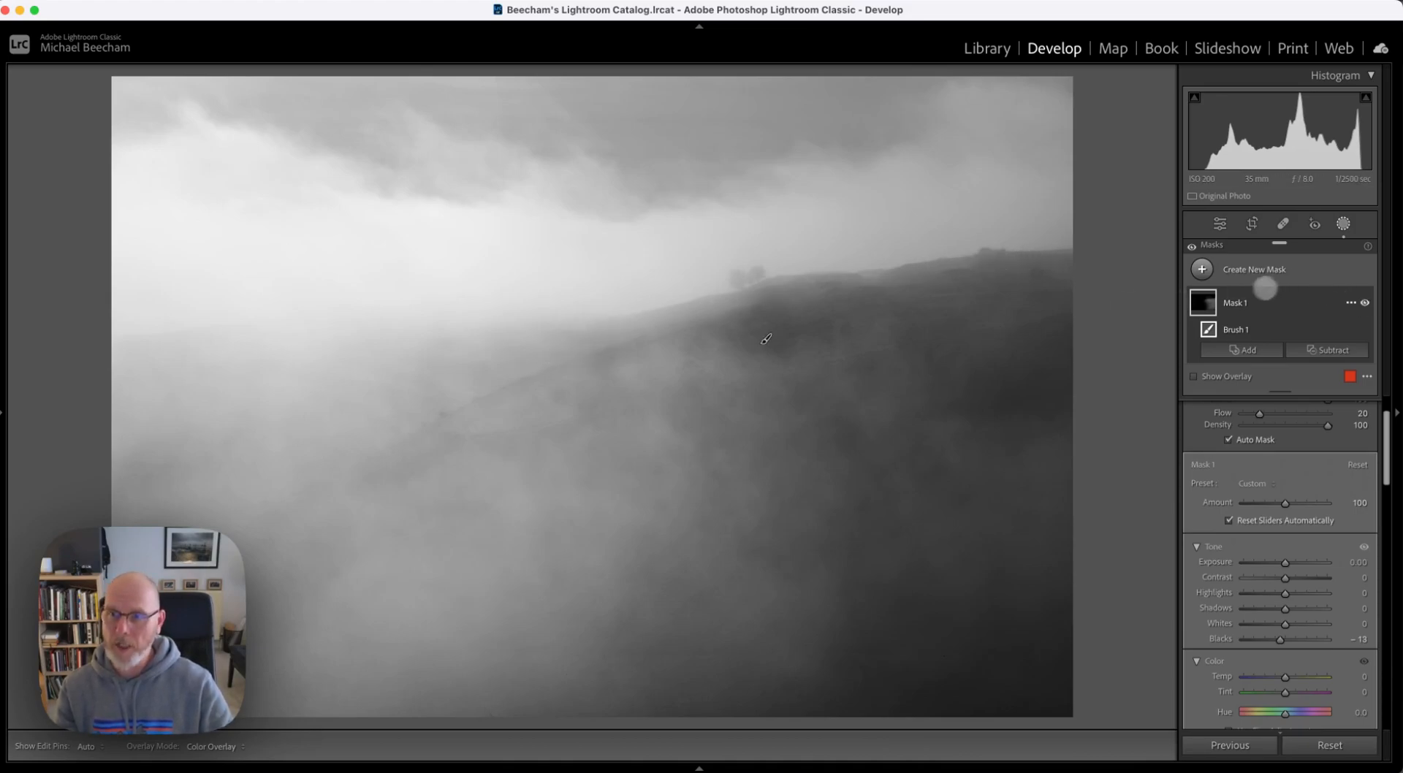
- Brush a new mask along the hill's sloping ridge line left of the trees and set its Dehaze to 33
click(1202, 269)
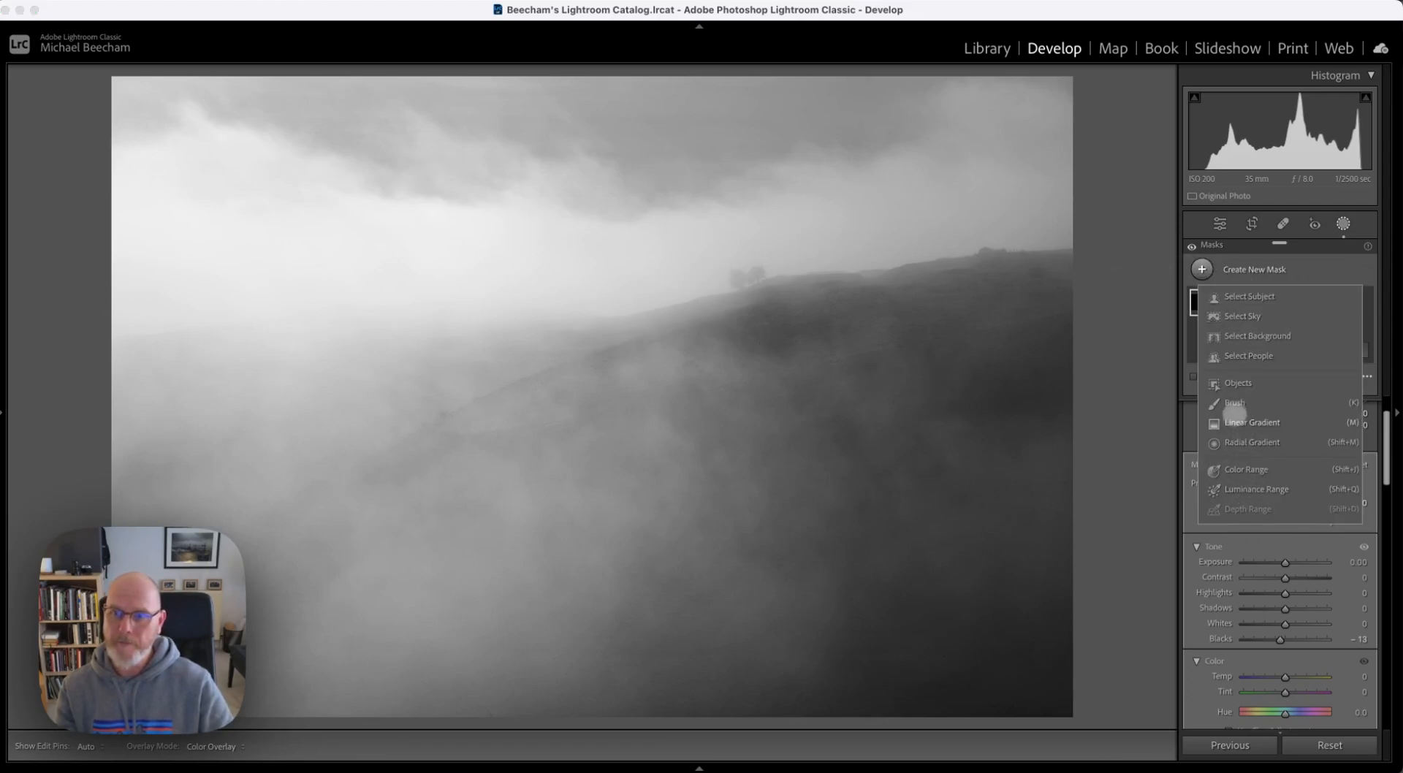
click(1233, 405)
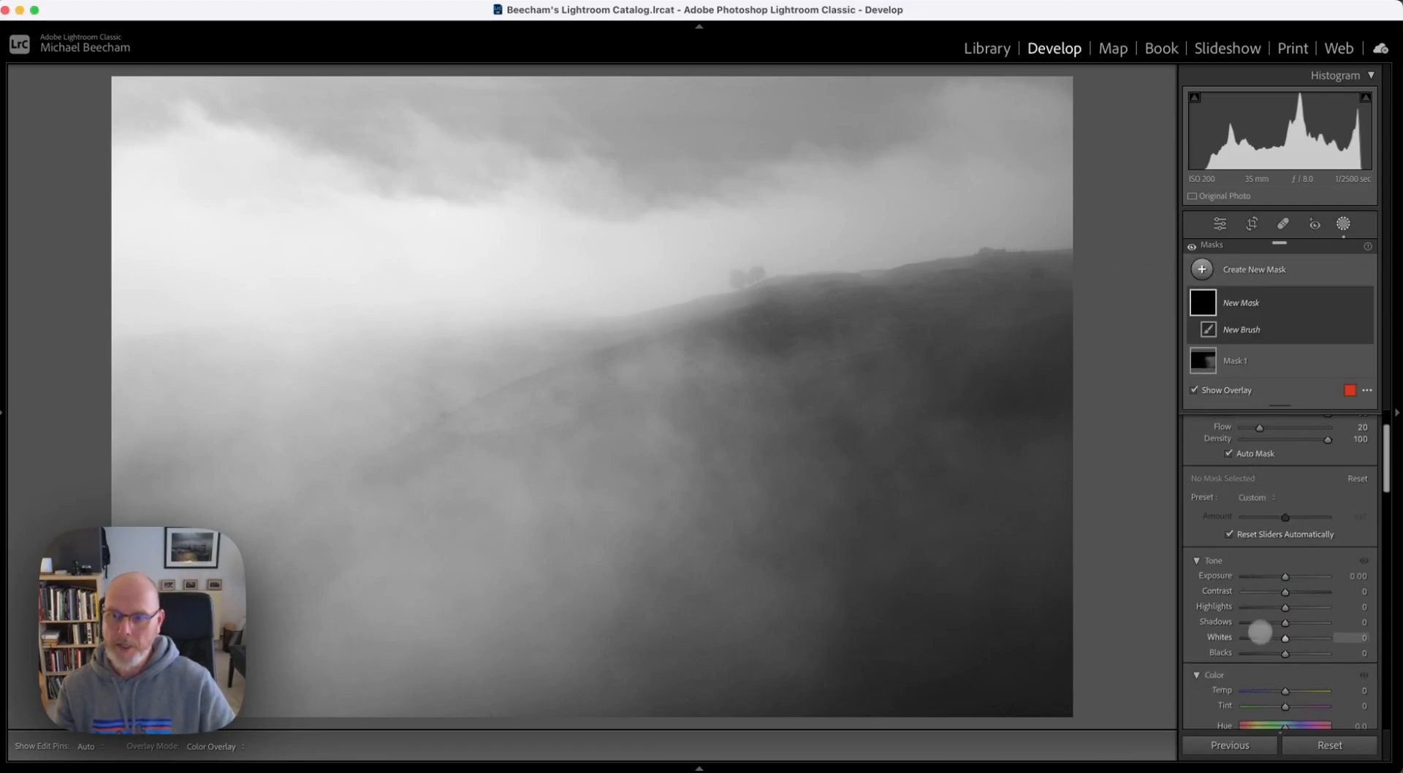
drag(1387, 457, 1392, 603)
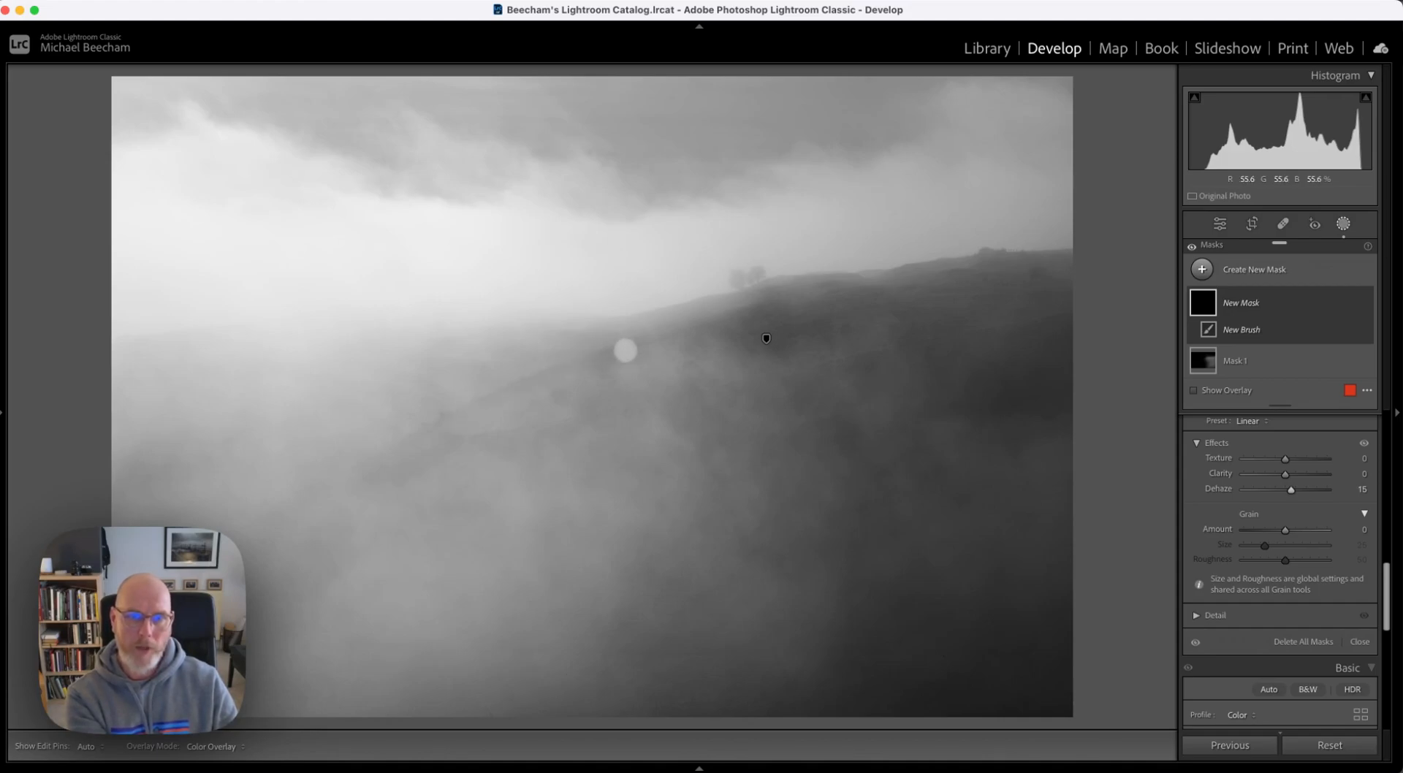
drag(627, 350, 619, 352)
mouse_move(510, 399)
mouse_down()
mouse_move(679, 332)
mouse_move(383, 463)
mouse_move(614, 354)
mouse_up()
key(o)
key(o)
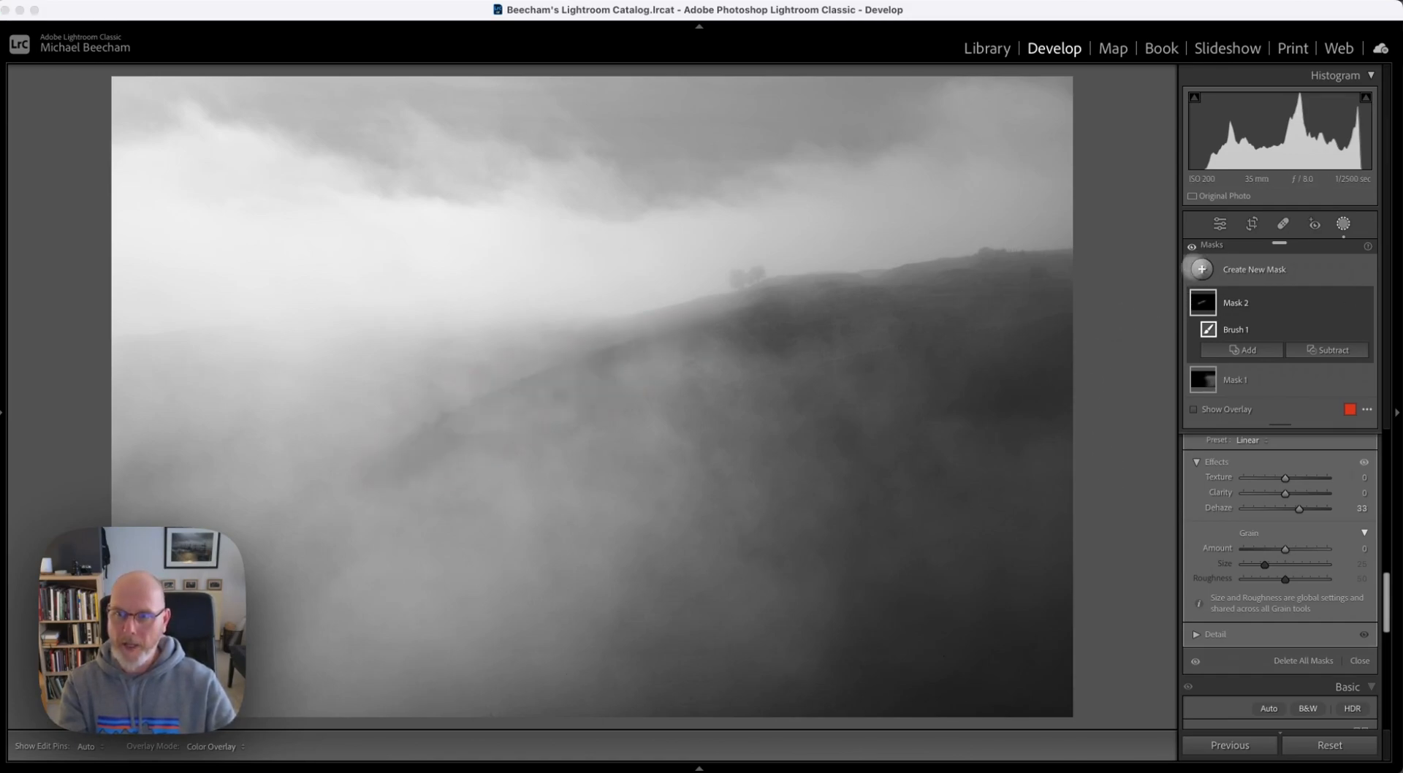
- Brush a third mask over the faint distant ridge at the photo's left edge and set its Dehaze to 40
click(1236, 404)
scroll(1291, 623, down, 3)
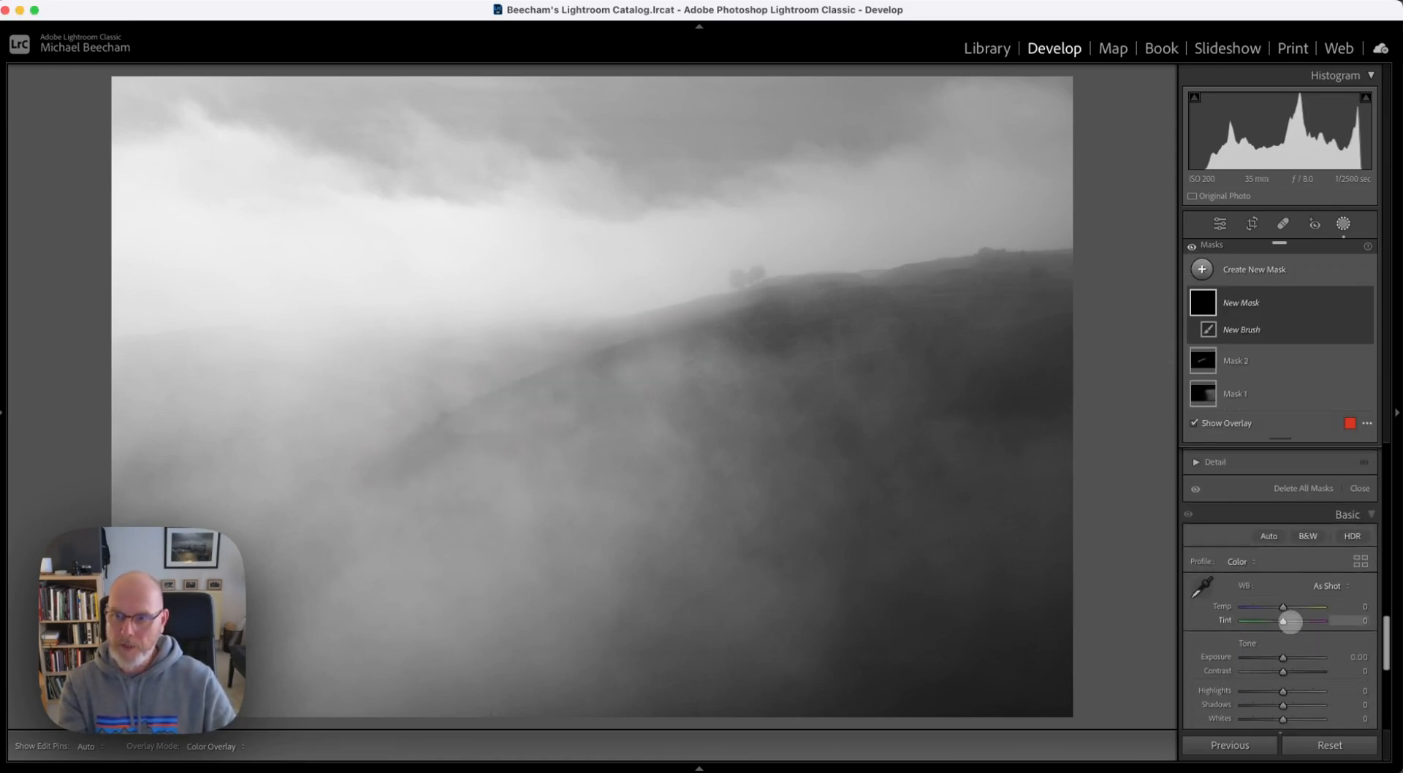
scroll(1291, 623, up, 3)
scroll(1292, 468, up, 3)
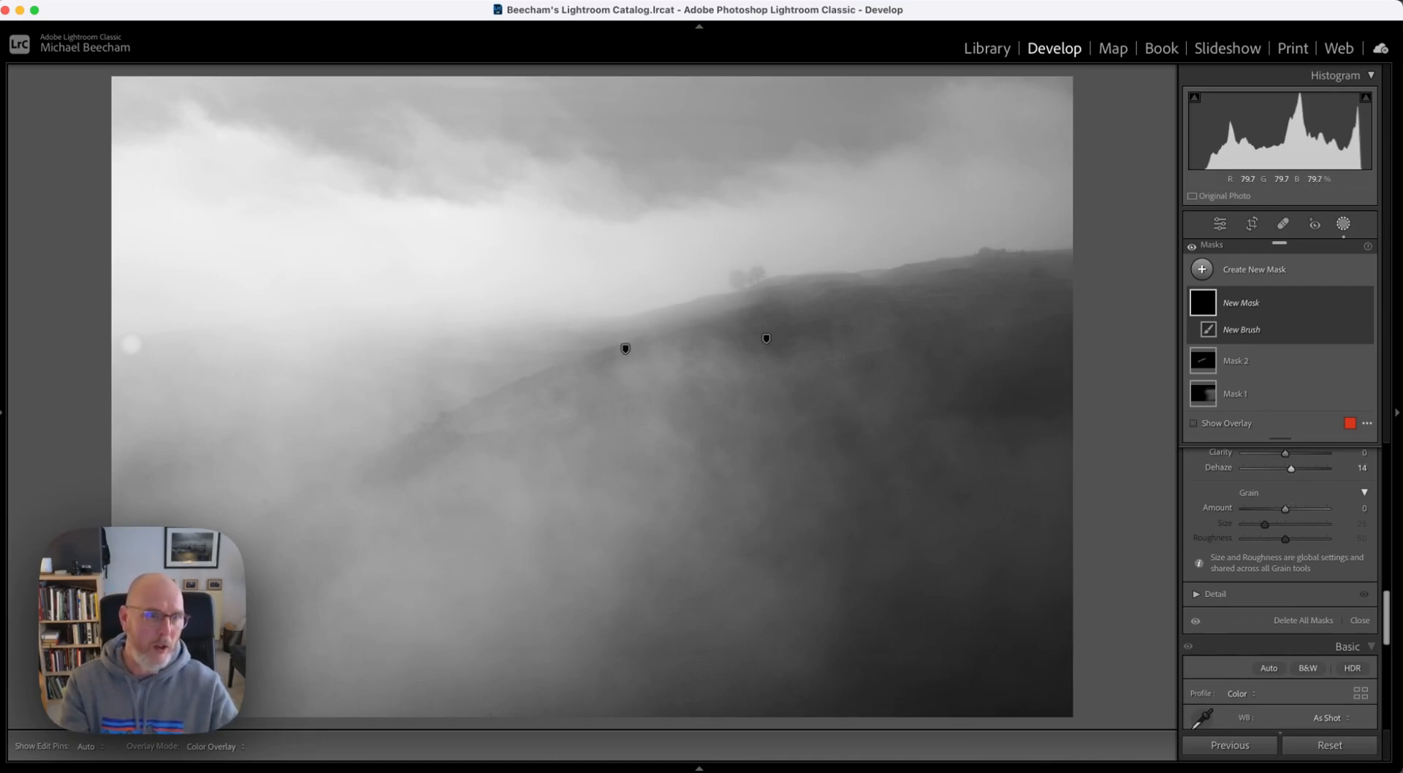
key(o)
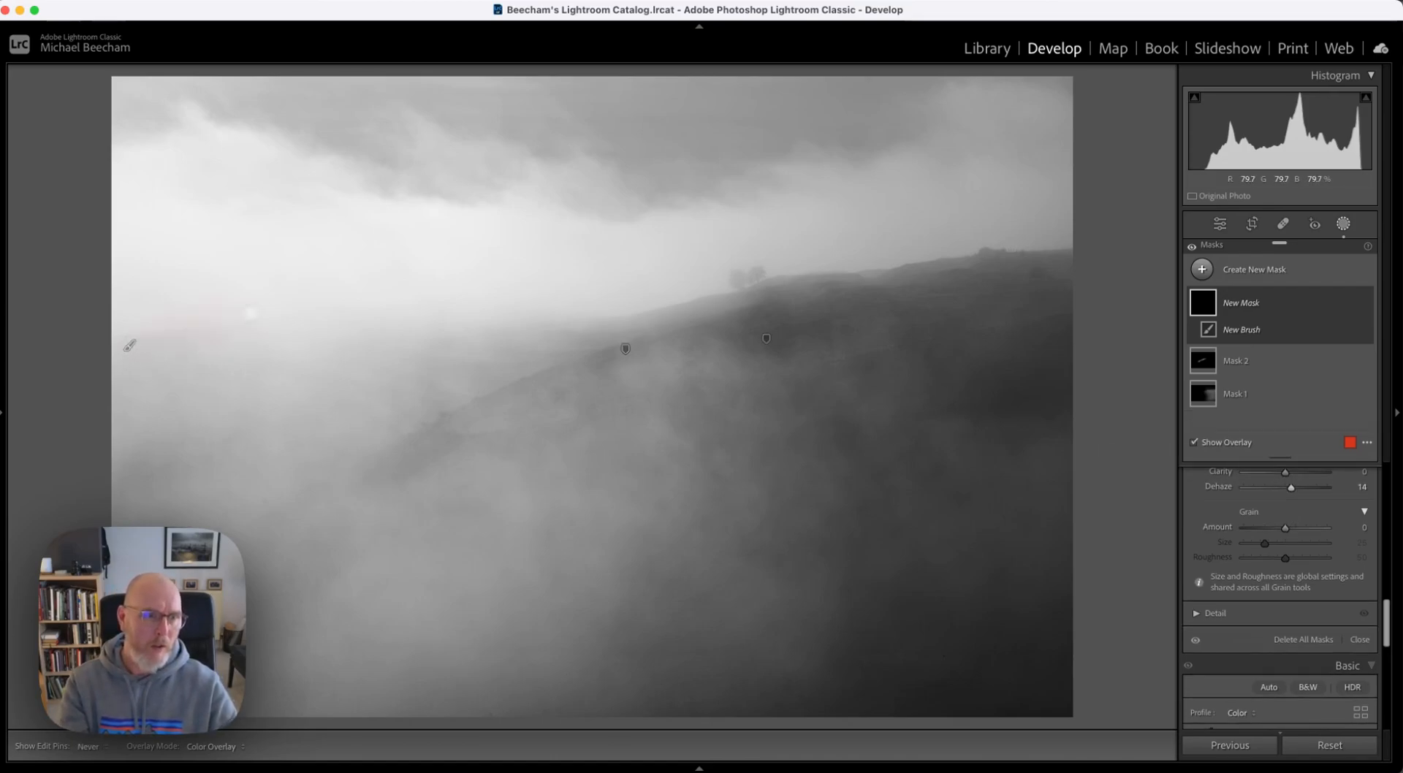
drag(326, 324, 52, 373)
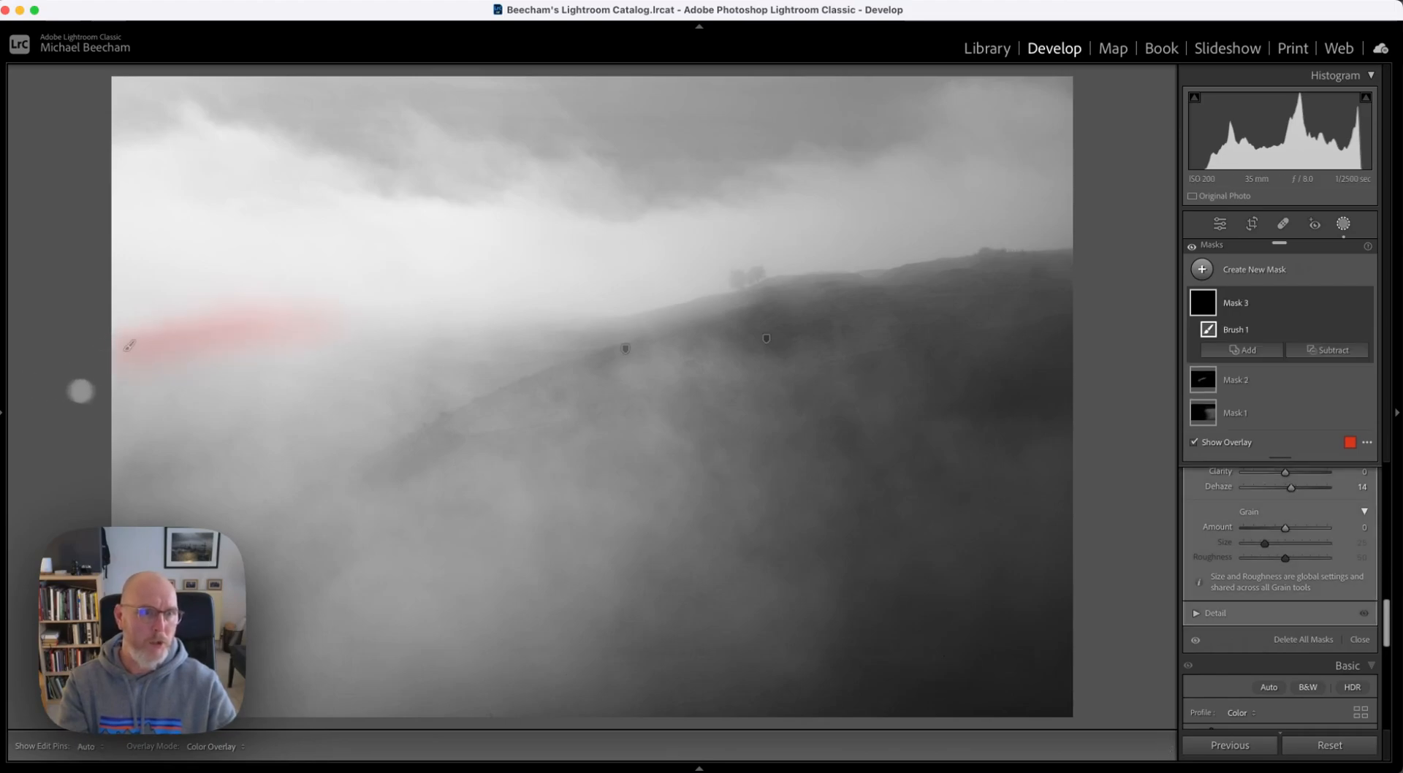
mouse_move(193, 340)
mouse_down()
mouse_move(104, 348)
mouse_move(184, 339)
mouse_up()
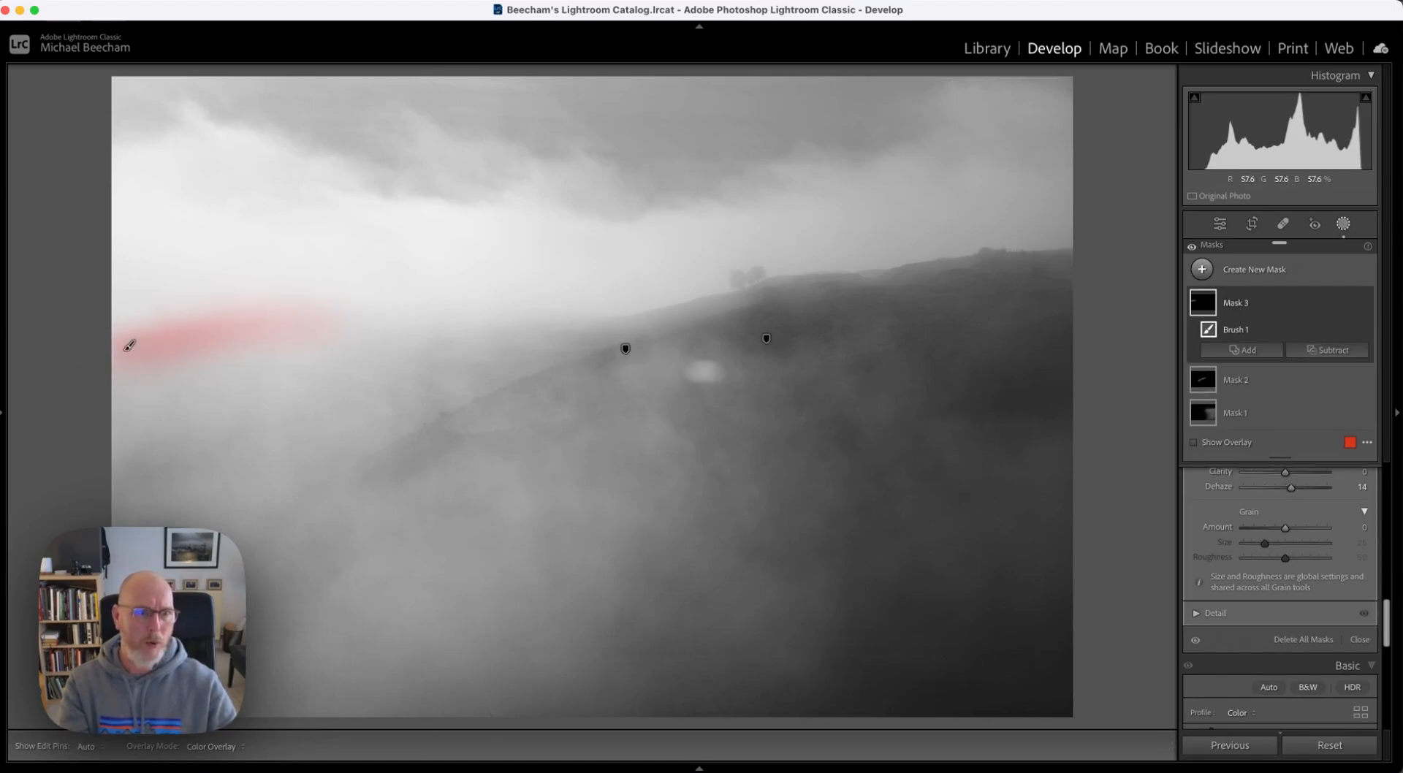
key(o)
click(1290, 488)
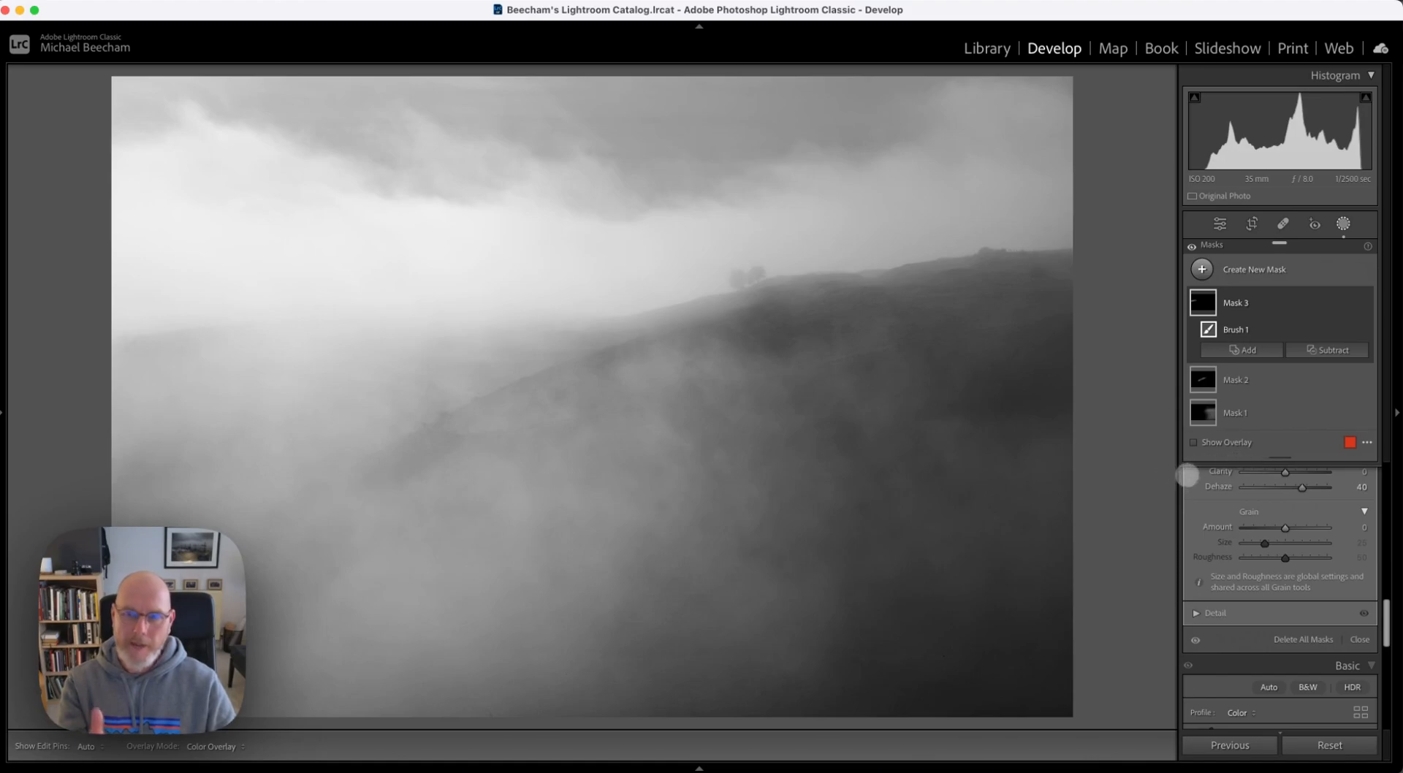
- Create a fourth brush mask with Dehaze -17 and Clarity 18
click(1204, 267)
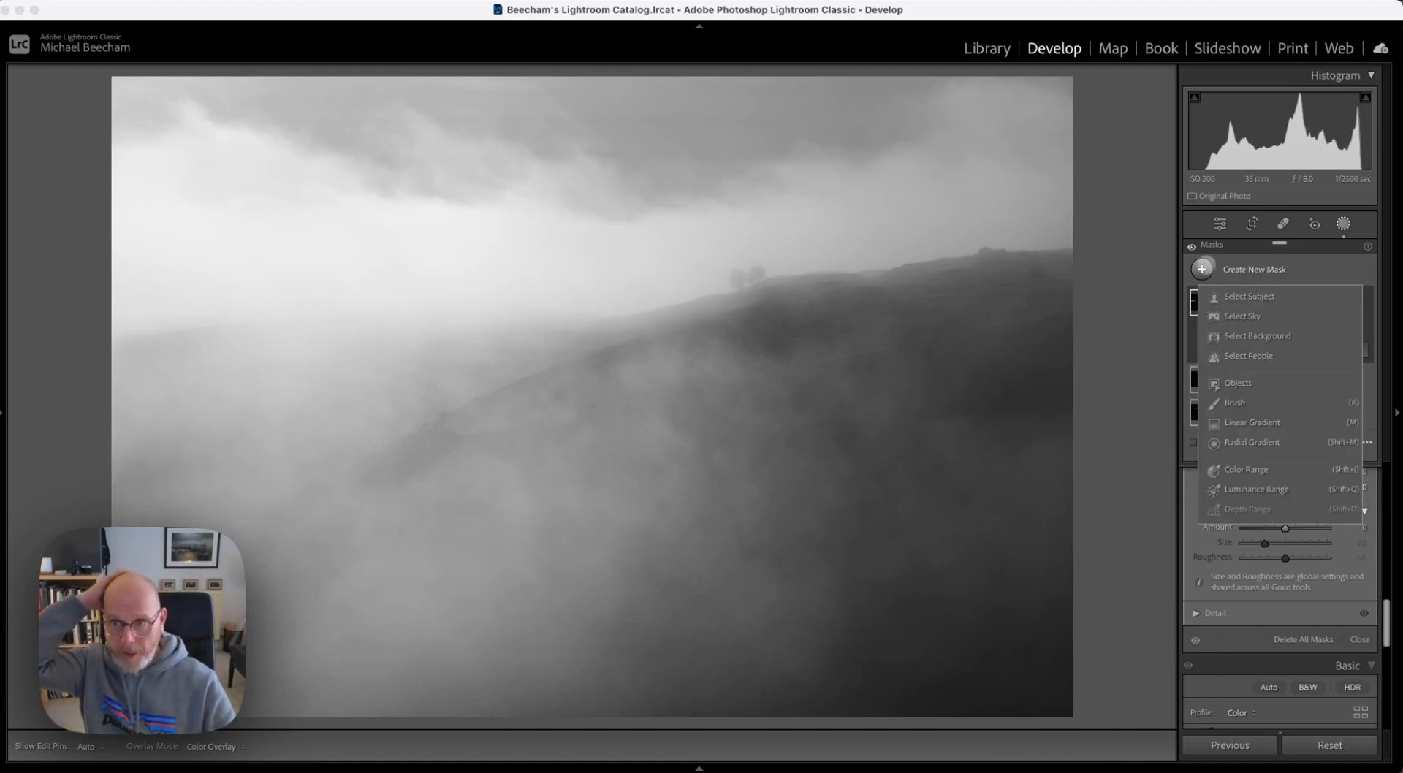
click(1232, 406)
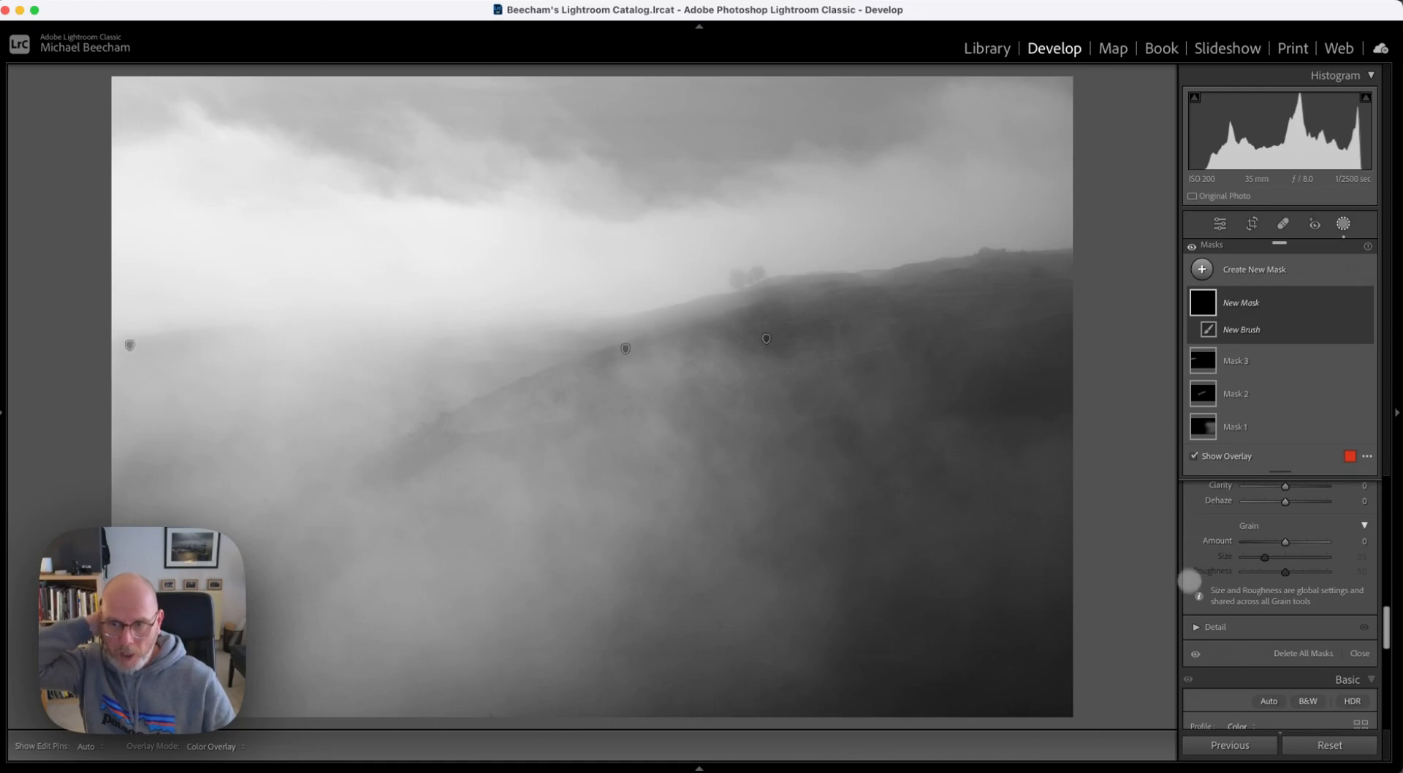
drag(1278, 500, 1277, 501)
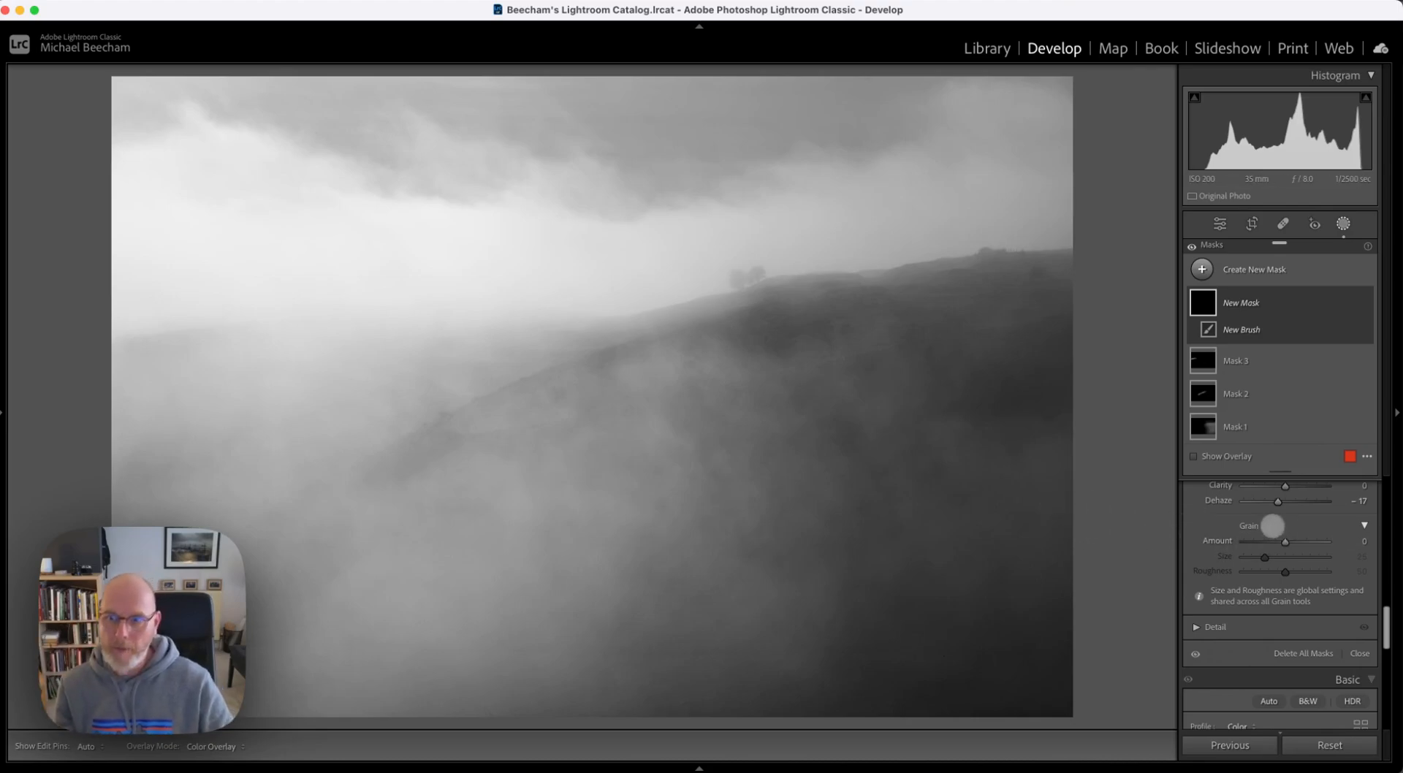
scroll(1190, 519, up, 1)
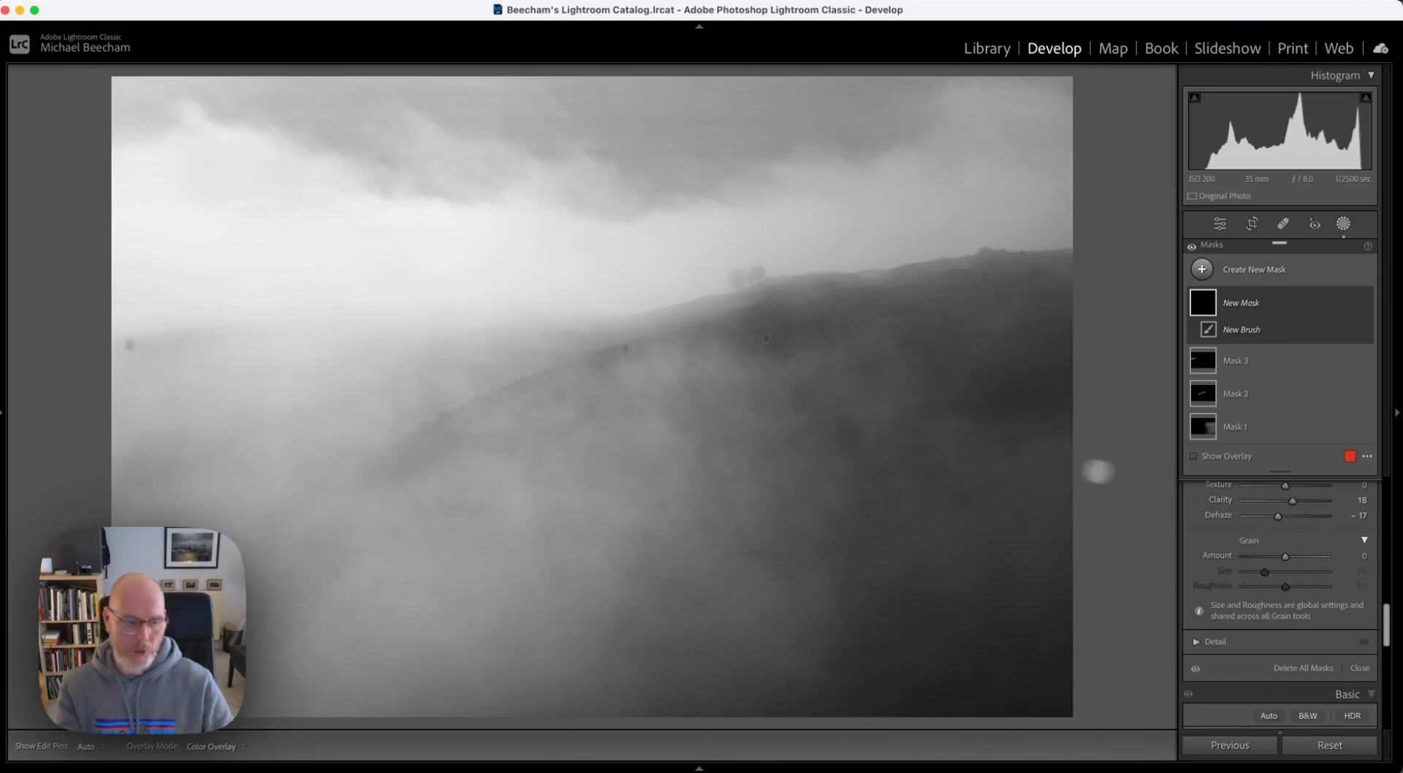
key(h)
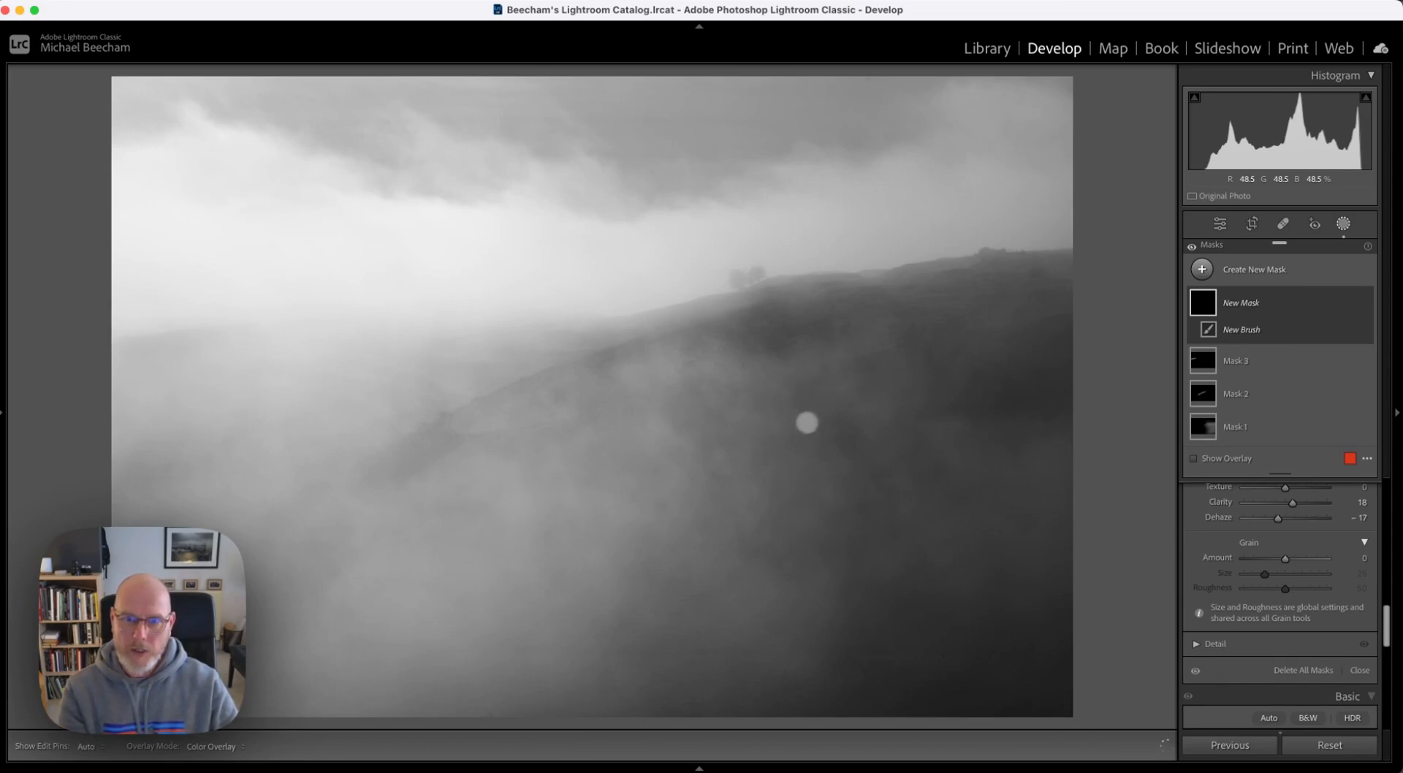
- Paint the fourth mask over the mist patches on the middle of the hillside and set its Clarity to 59 and Dehaze to -34
key(o)
mouse_move(733, 453)
mouse_down()
mouse_move(721, 511)
mouse_move(779, 619)
mouse_up()
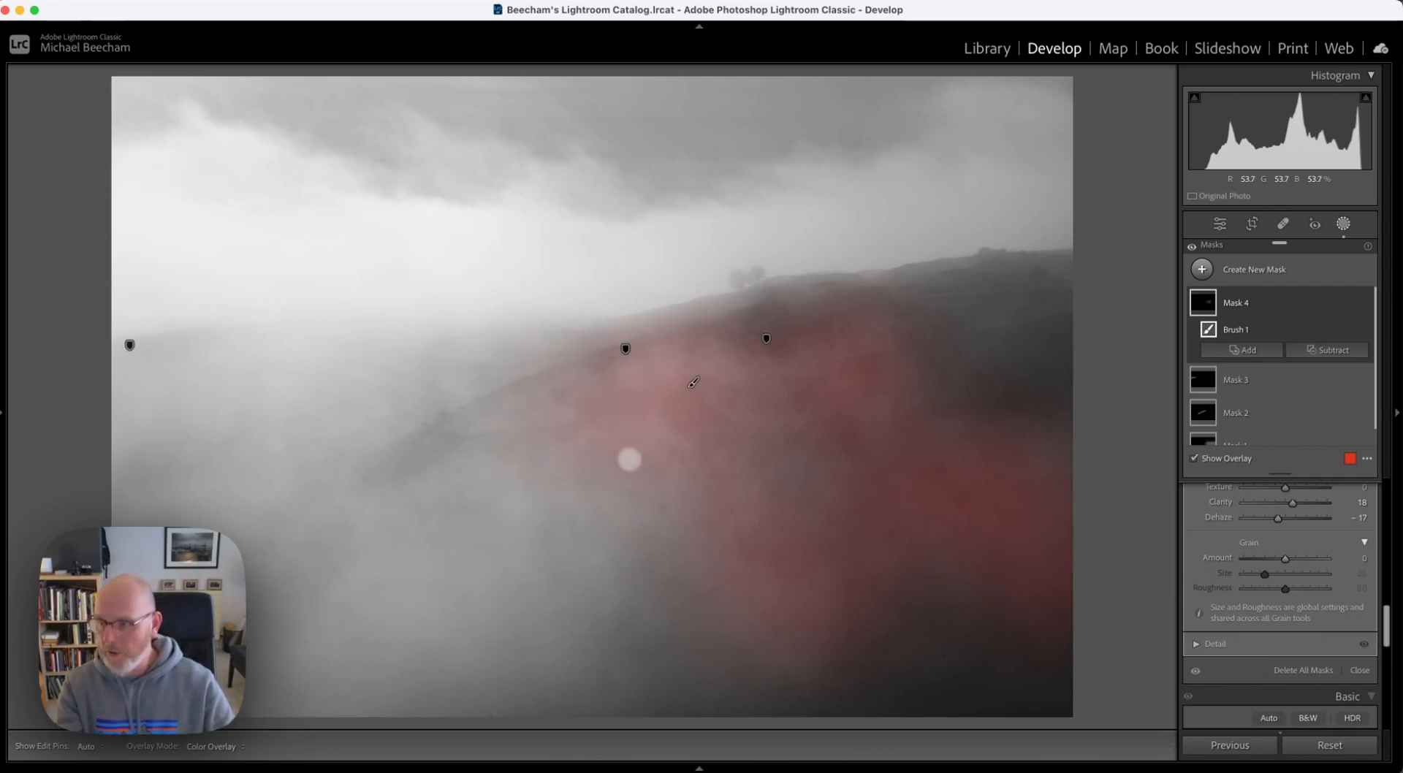
key(h)
key(o)
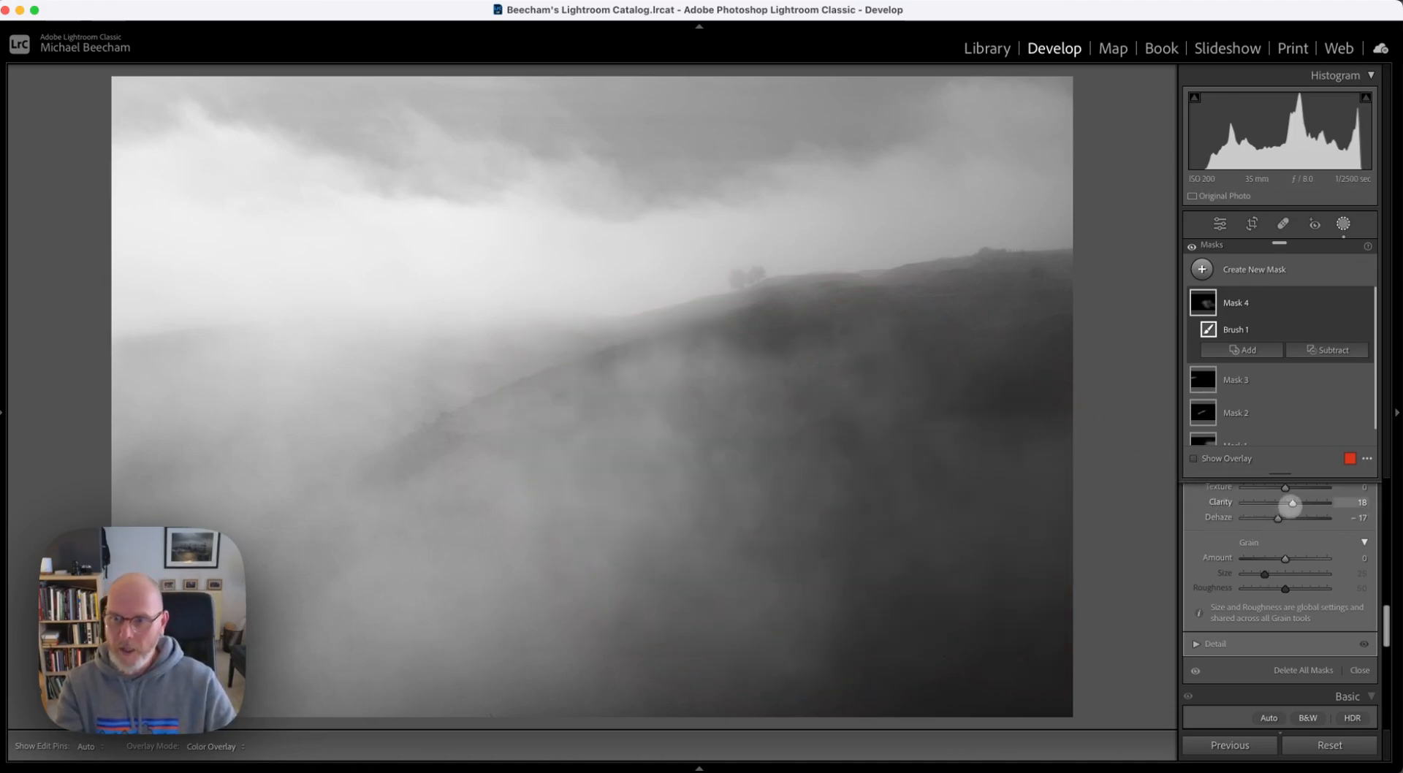
drag(1295, 502, 1272, 519)
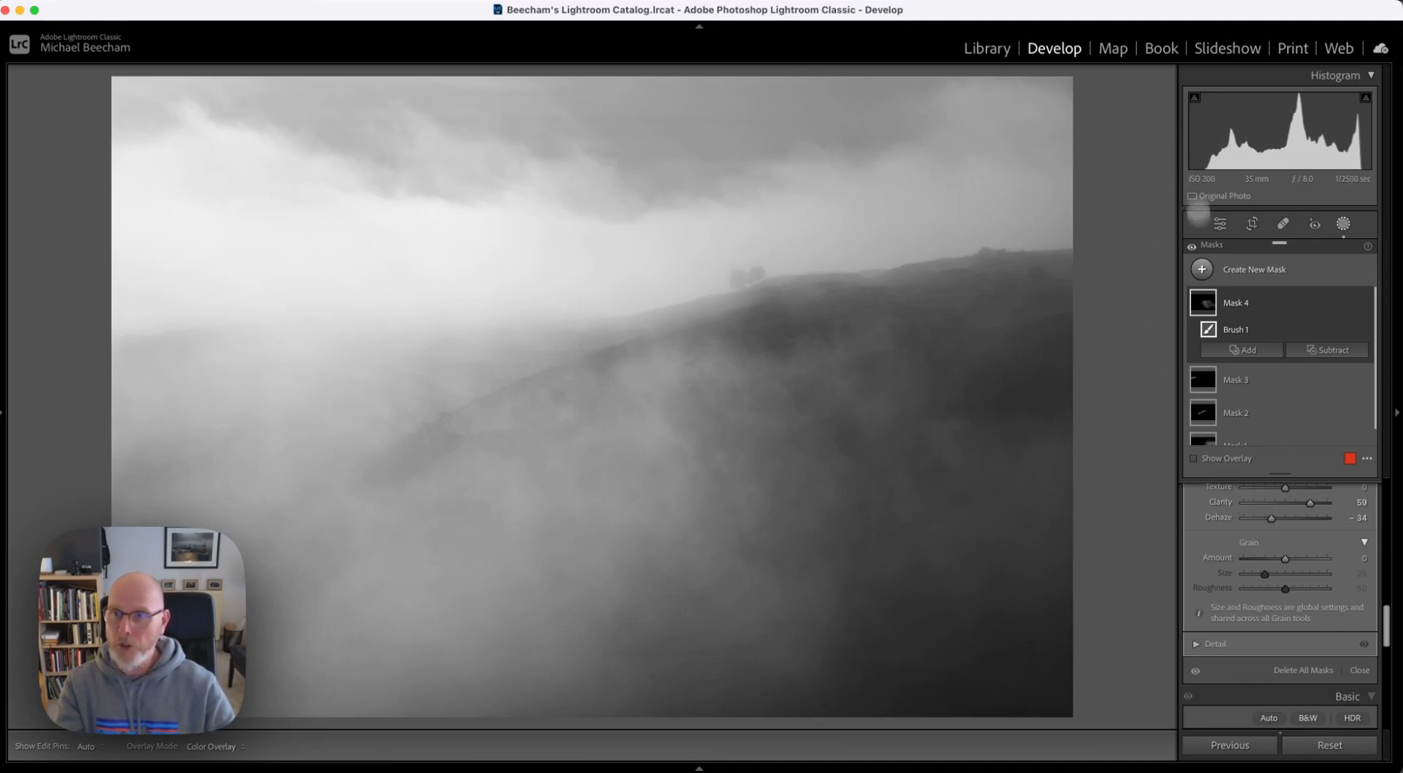
- Brush a fifth mask with Dehaze 20 over the dark upper clouds and reduce its Dehaze slightly
click(1201, 269)
click(1236, 403)
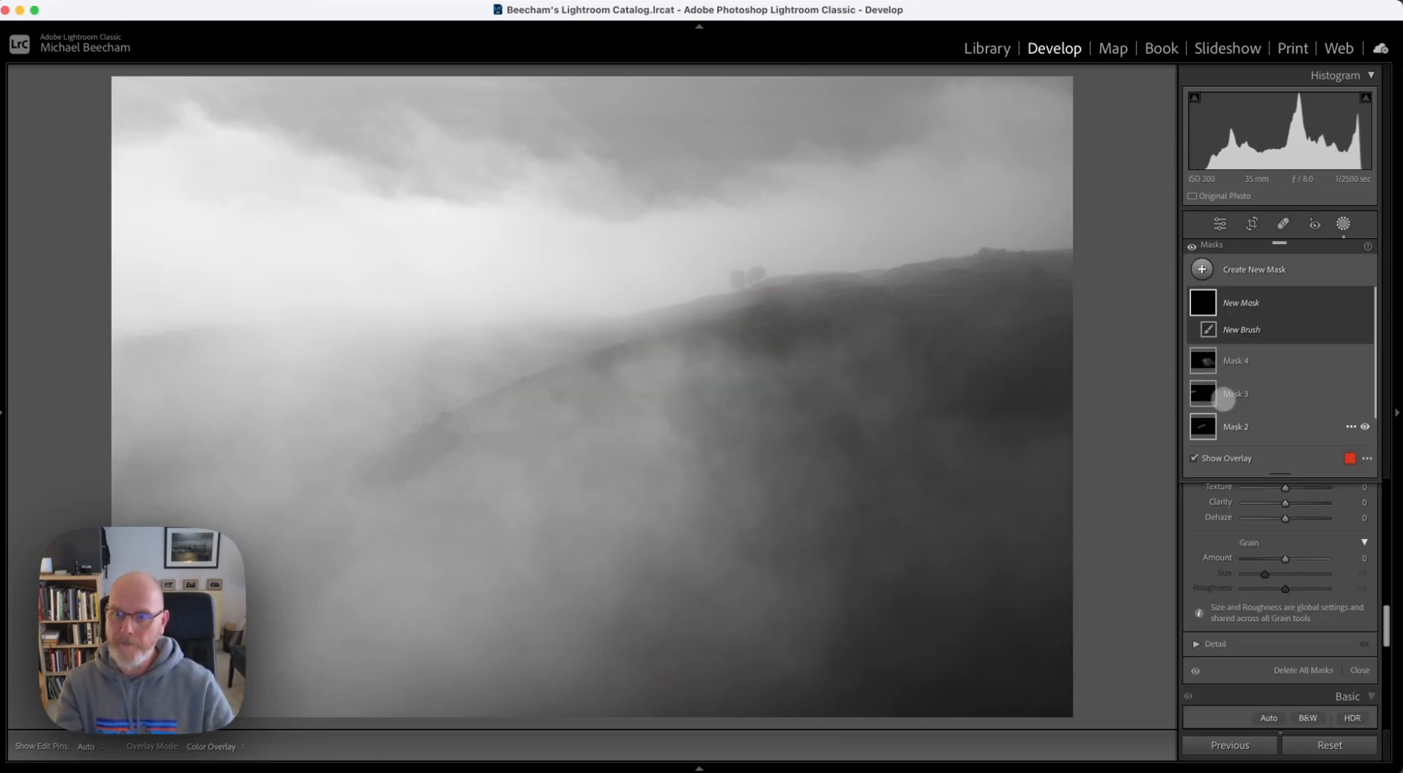
drag(1293, 521, 1296, 521)
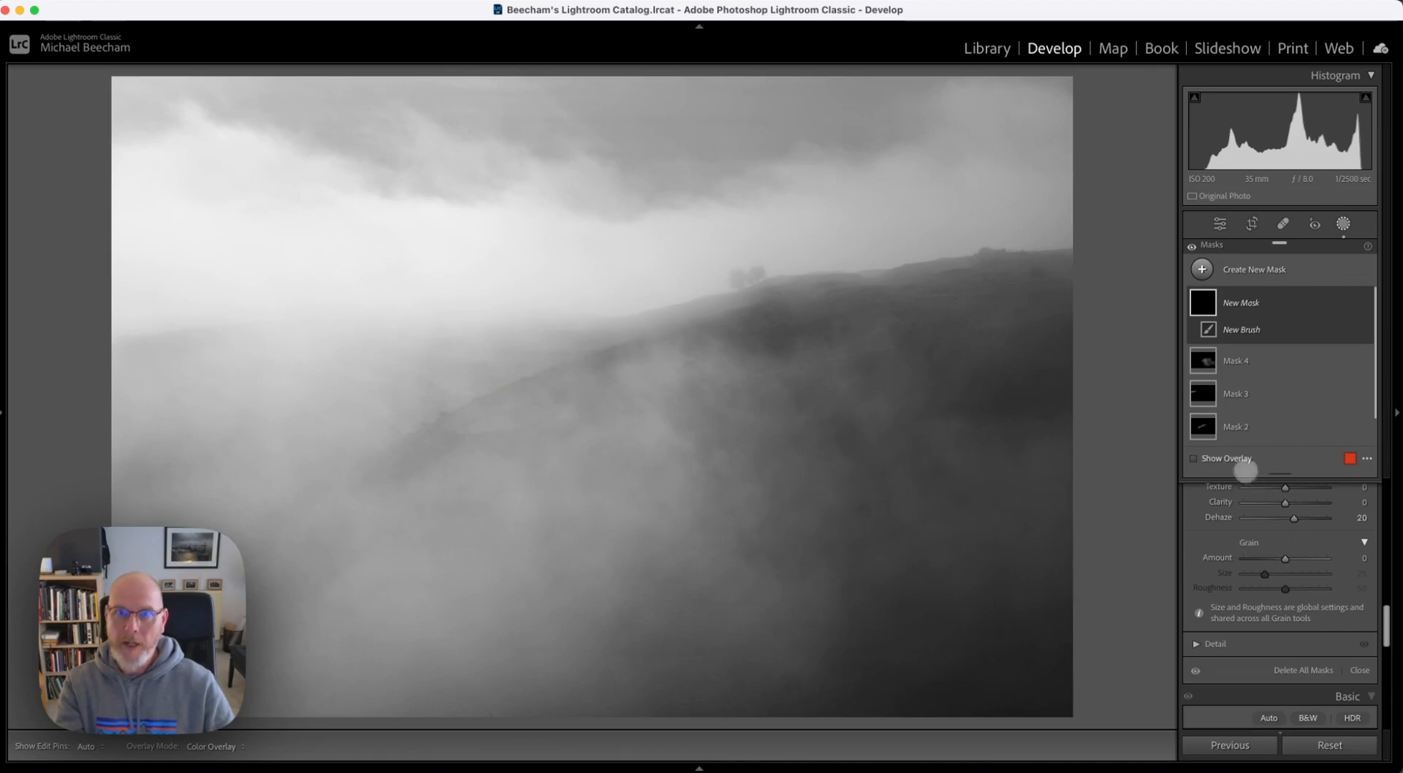
key(h)
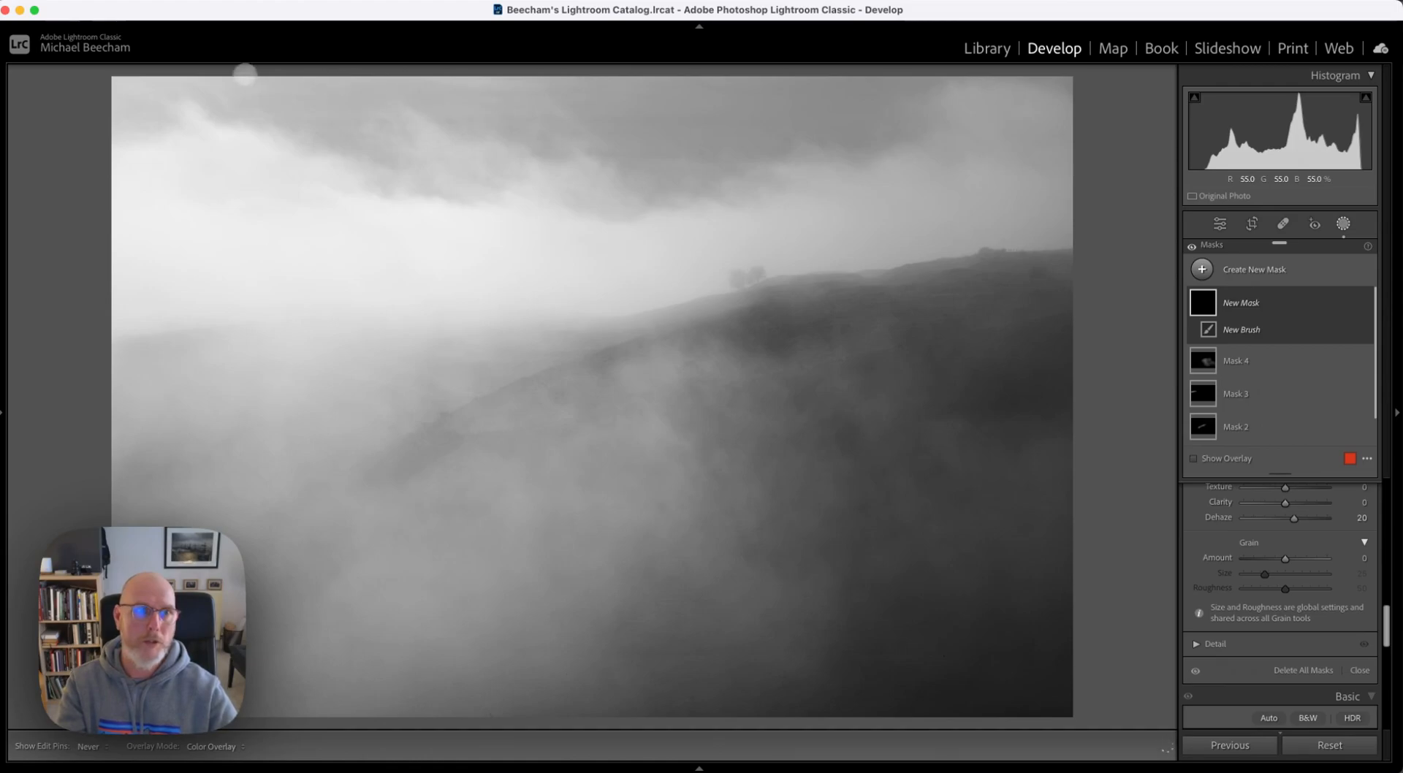
mouse_move(167, 96)
mouse_down()
mouse_move(225, 96)
mouse_move(143, 109)
mouse_move(248, 95)
mouse_up()
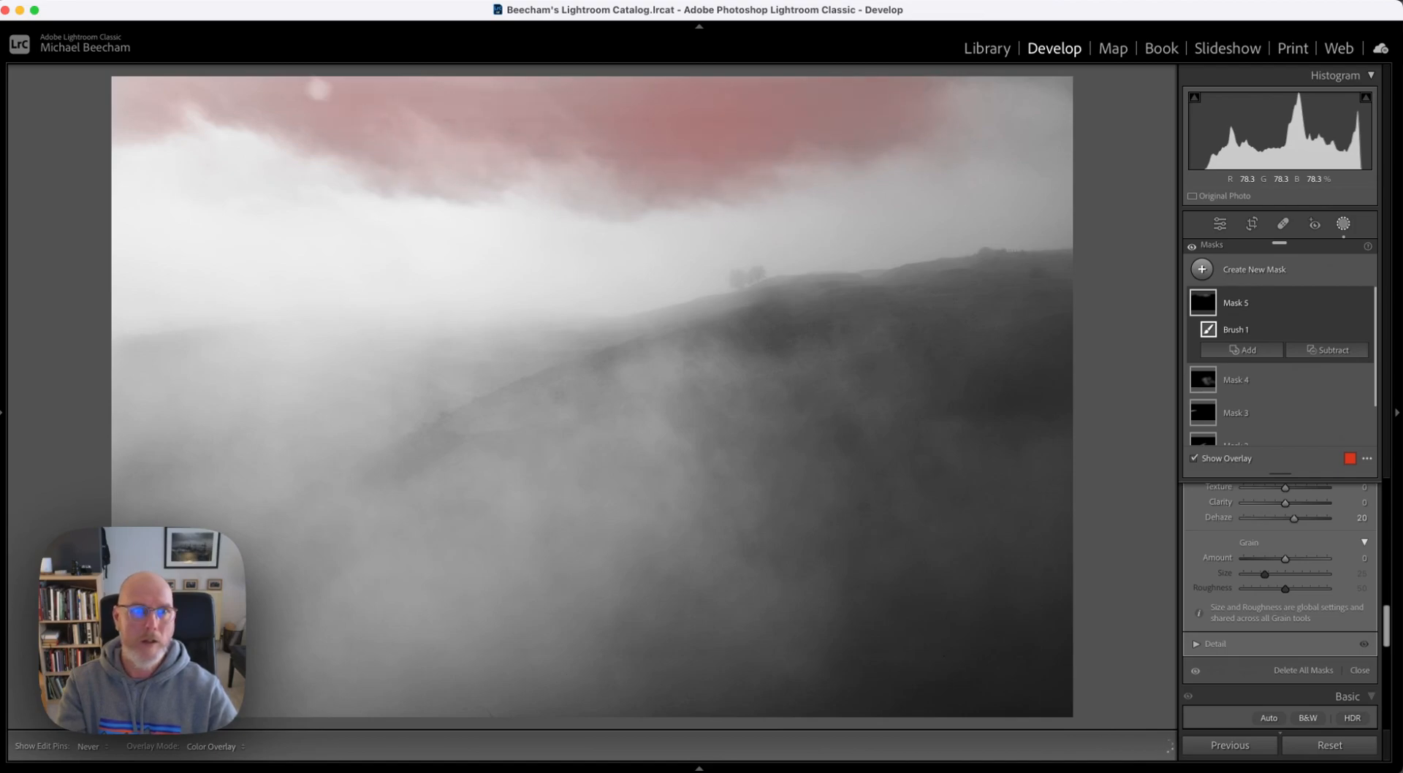
key(o)
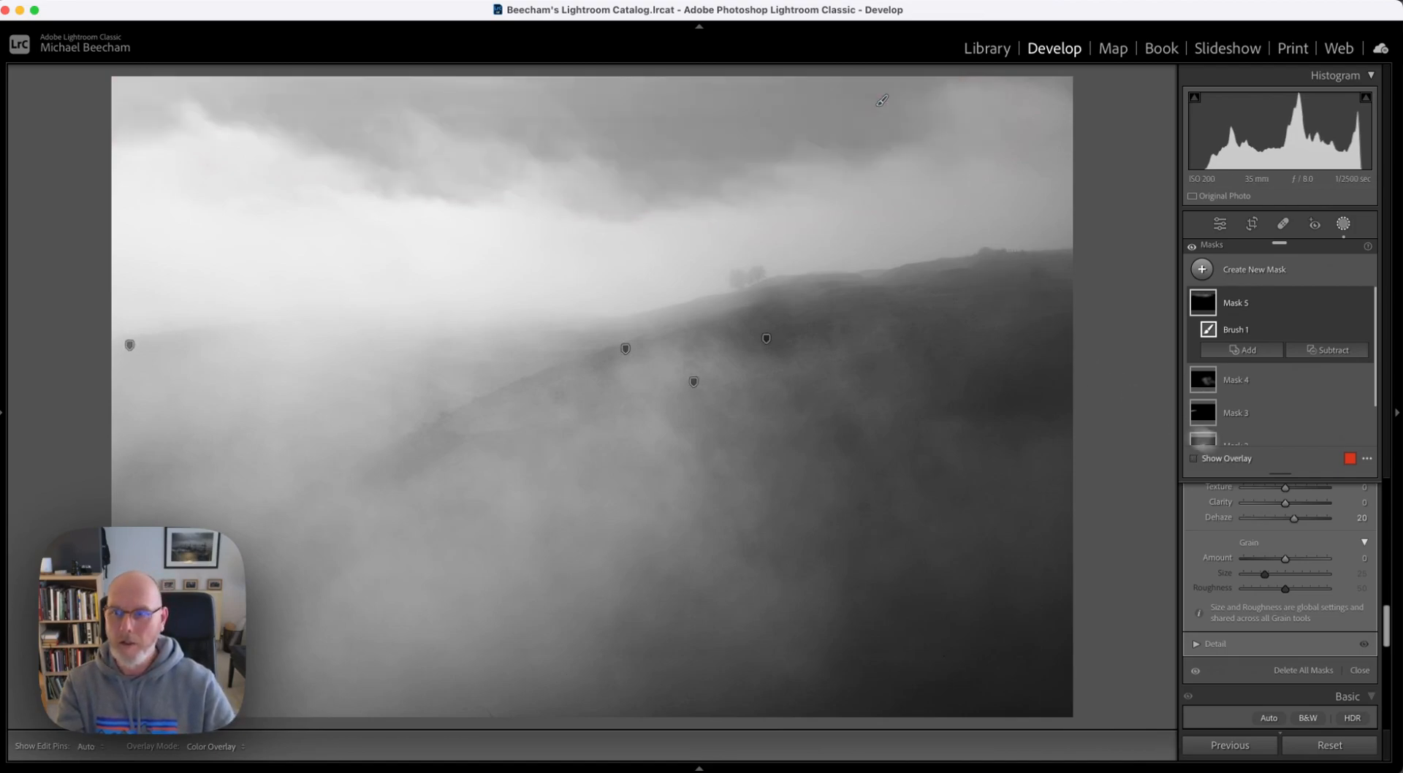
drag(1303, 519, 1292, 518)
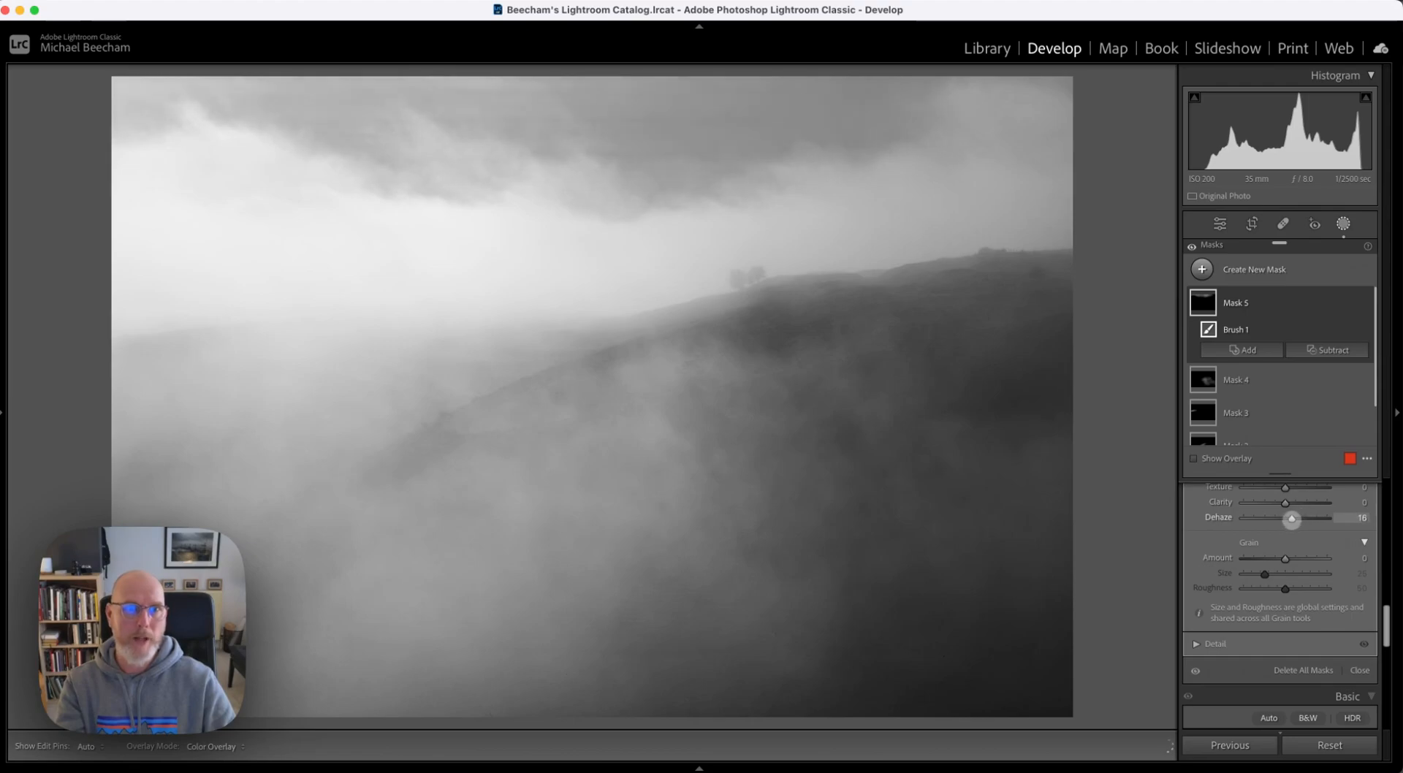
- Set the fifth mask's Dehaze to 21, Clarity to -20 and Texture to 6
drag(1289, 523, 1294, 525)
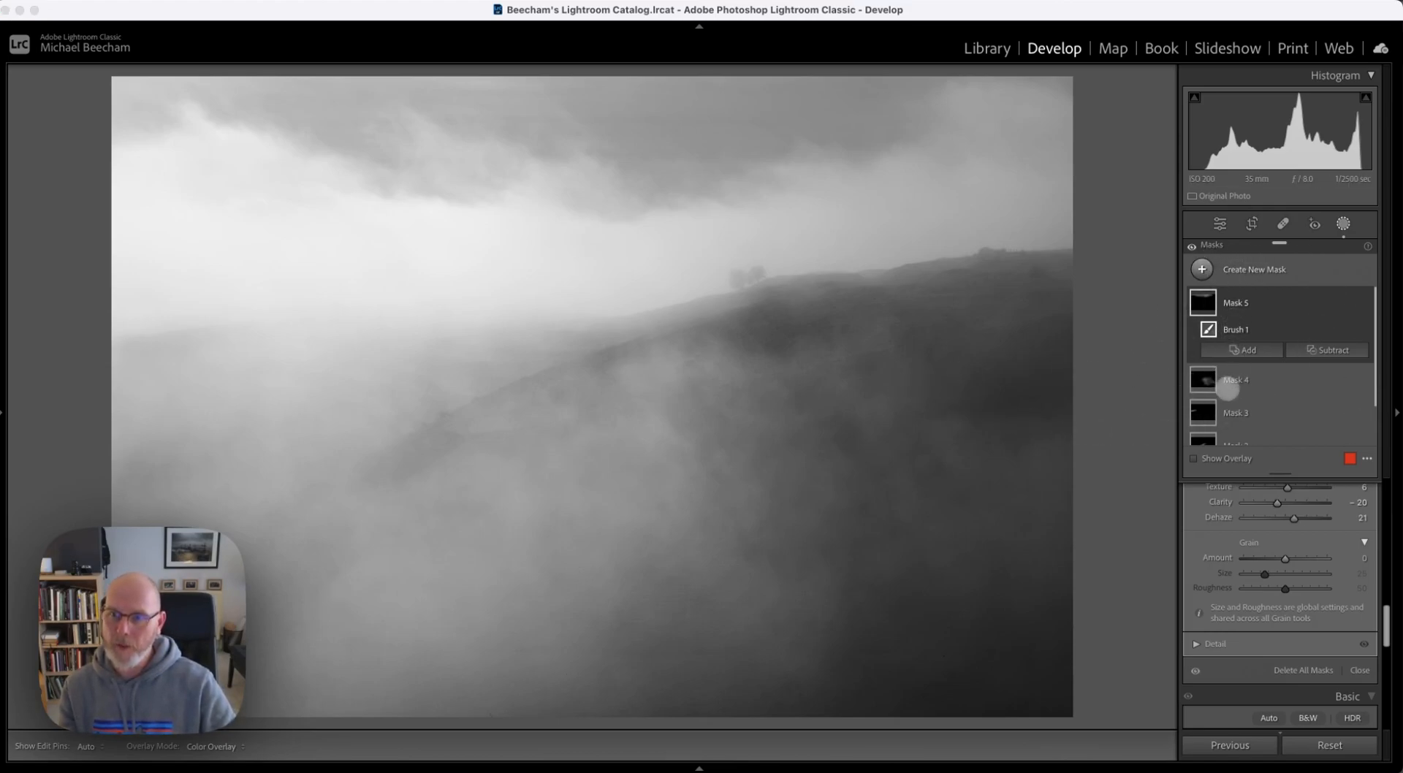
- Create a sixth brush mask with Clarity 31 and Texture 34 and paint it over the dark lower-right slope of the hill
key(k)
drag(1284, 503, 1297, 503)
drag(1285, 487, 1286, 488)
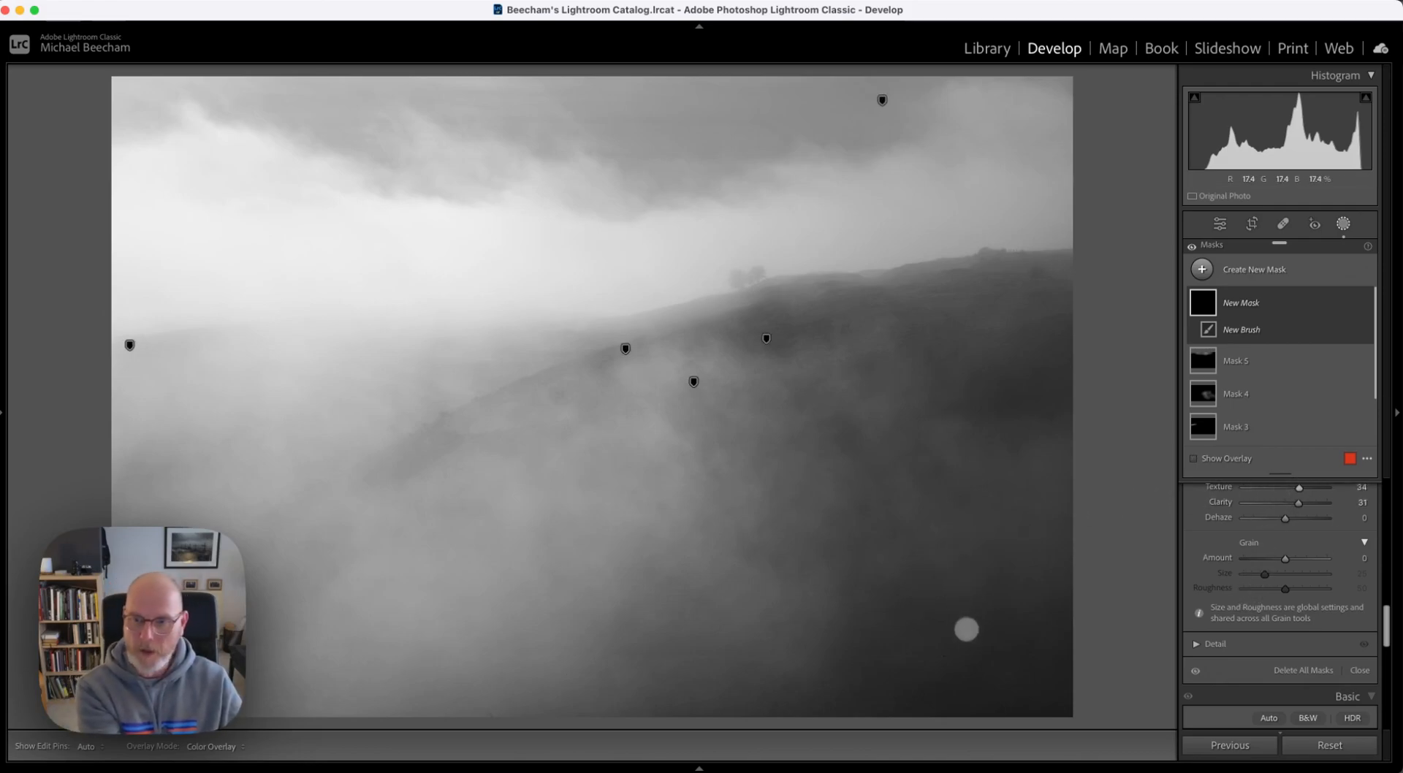
mouse_move(990, 660)
mouse_down()
mouse_move(957, 636)
mouse_move(994, 507)
mouse_move(1033, 488)
mouse_move(1005, 606)
mouse_move(880, 656)
mouse_move(670, 662)
mouse_move(885, 532)
mouse_move(655, 677)
mouse_move(577, 681)
mouse_move(1062, 701)
mouse_move(700, 693)
mouse_move(1009, 662)
mouse_up()
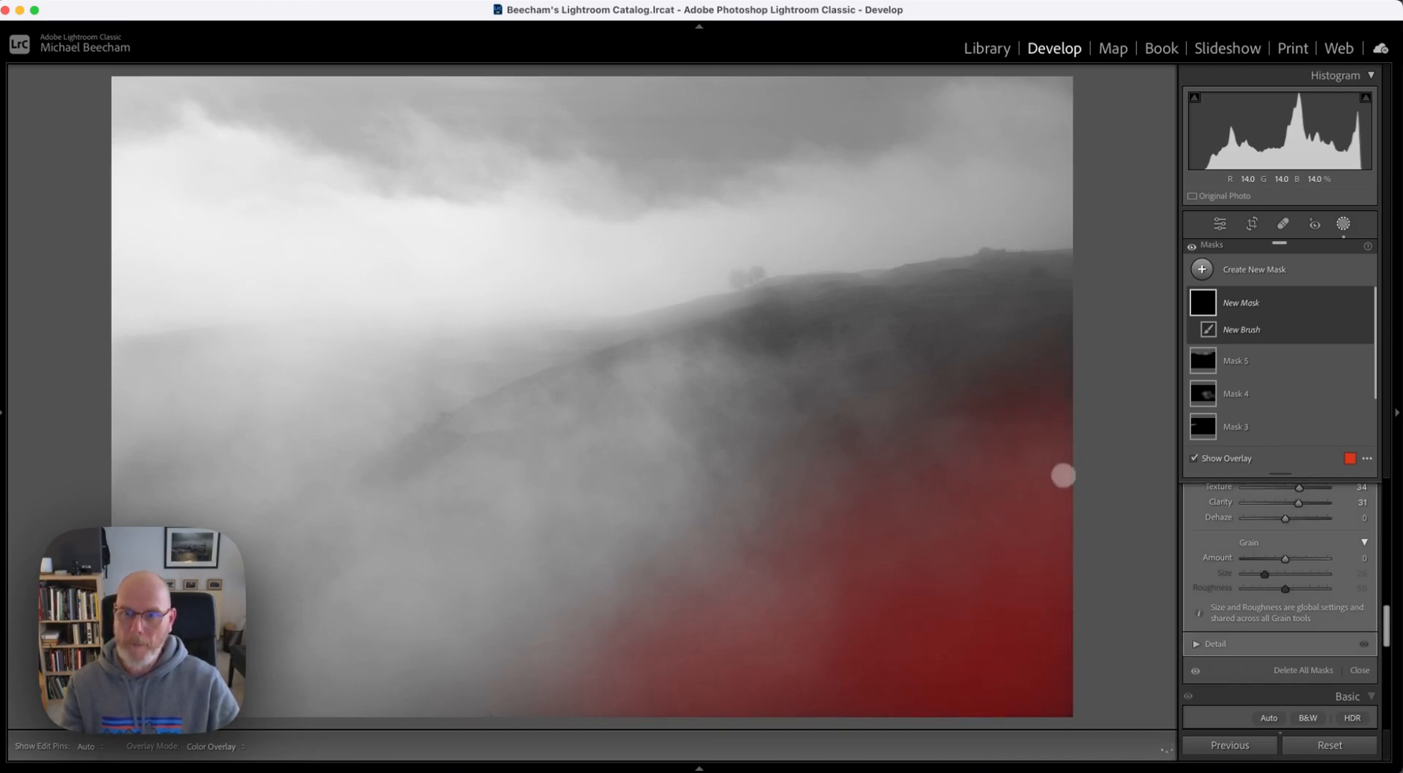
key(o)
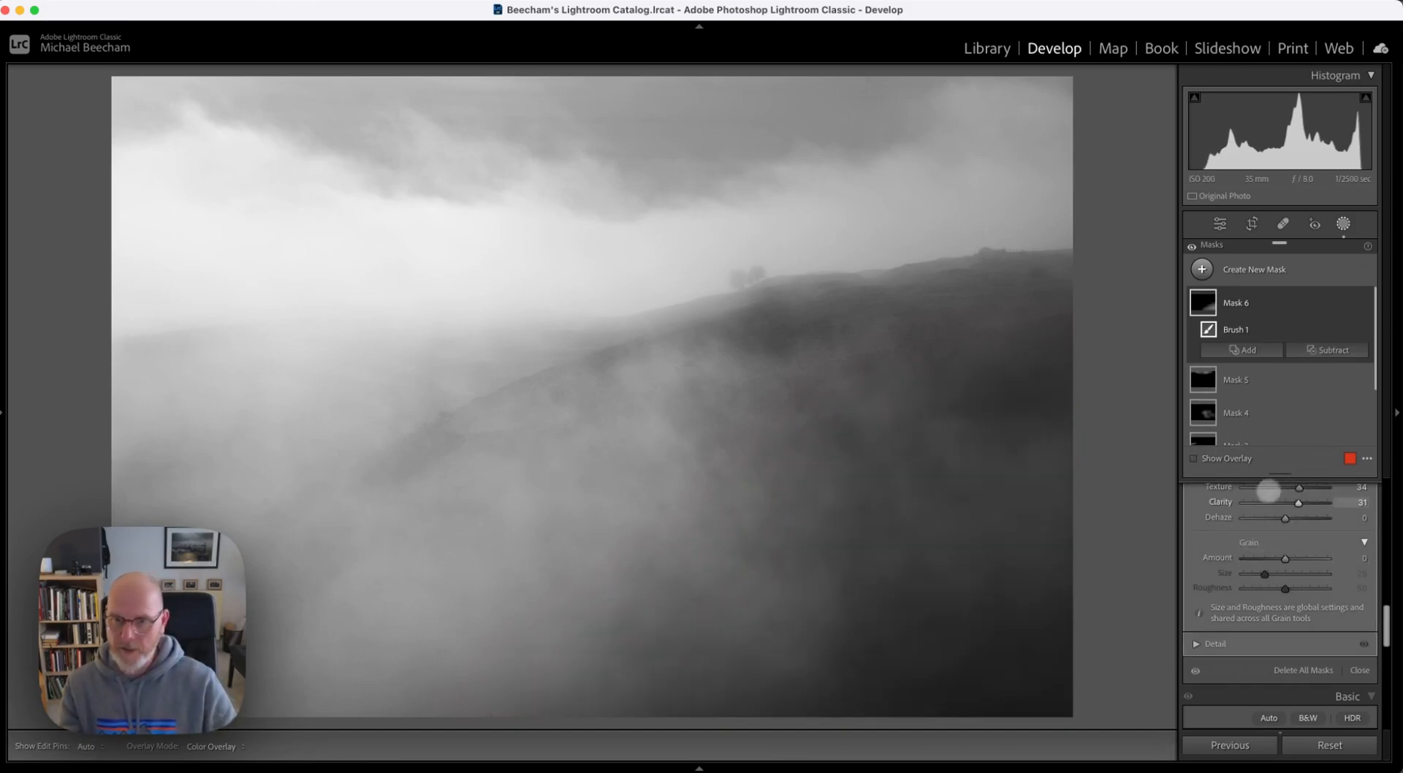
- Set the sixth mask's Clarity to 16 and Texture to 38, and check the photo with the mask pins hidden
drag(1298, 503, 1303, 487)
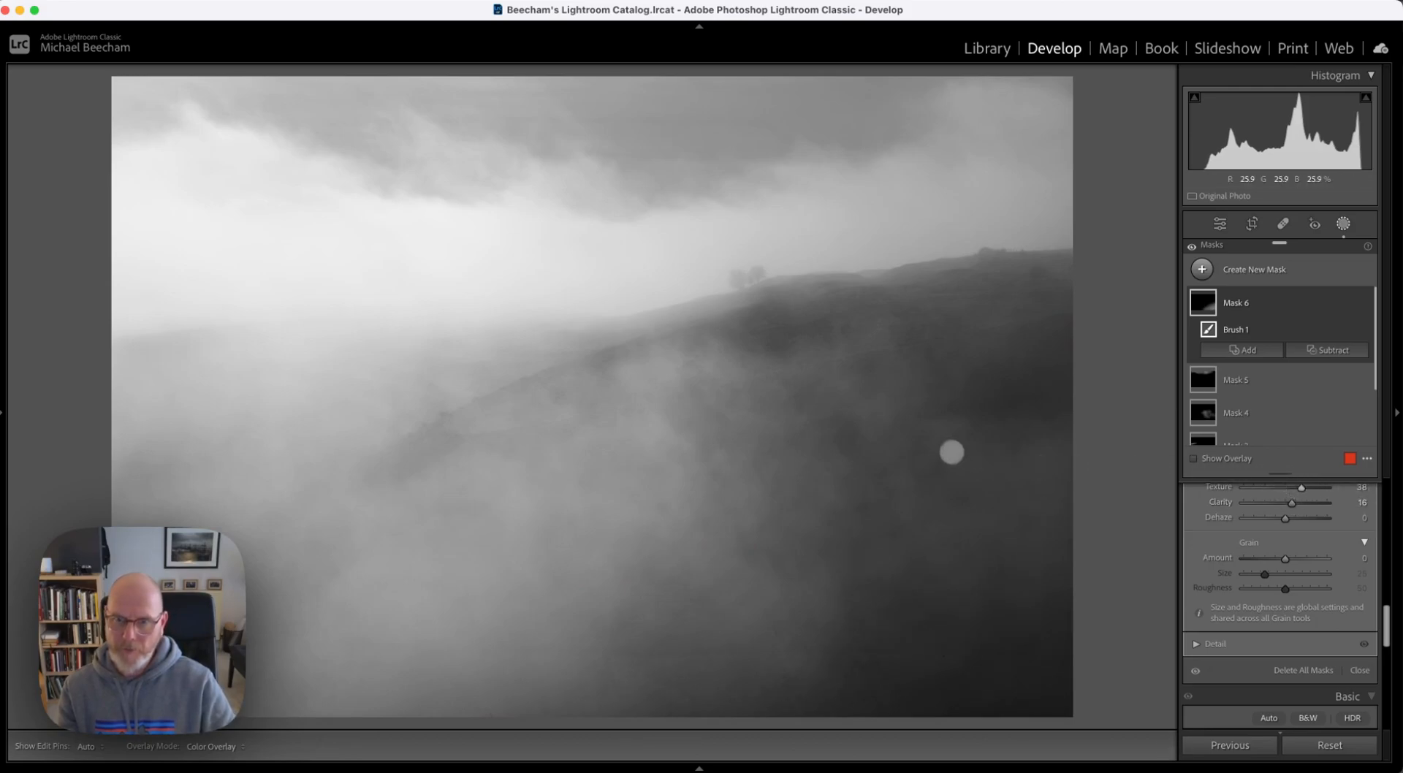
key(h)
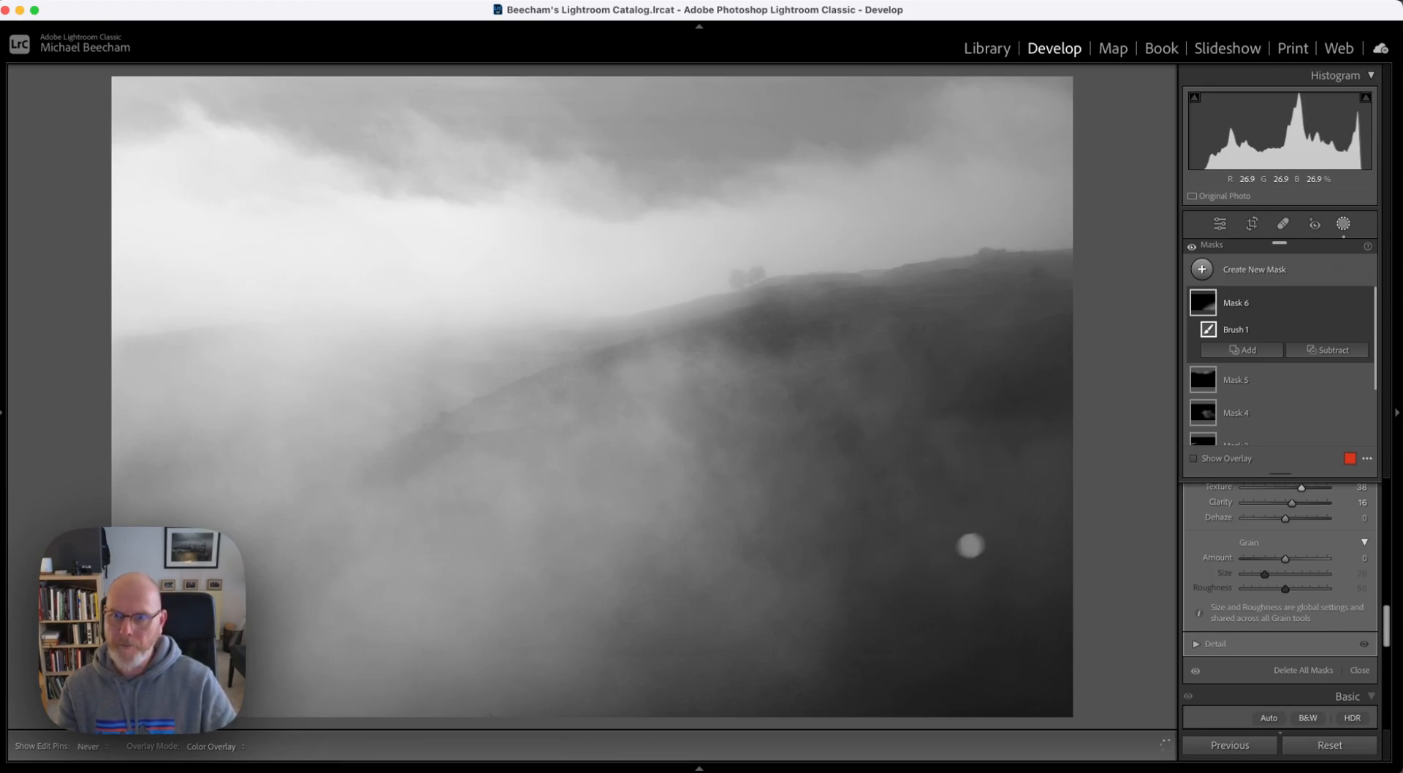
key(h)
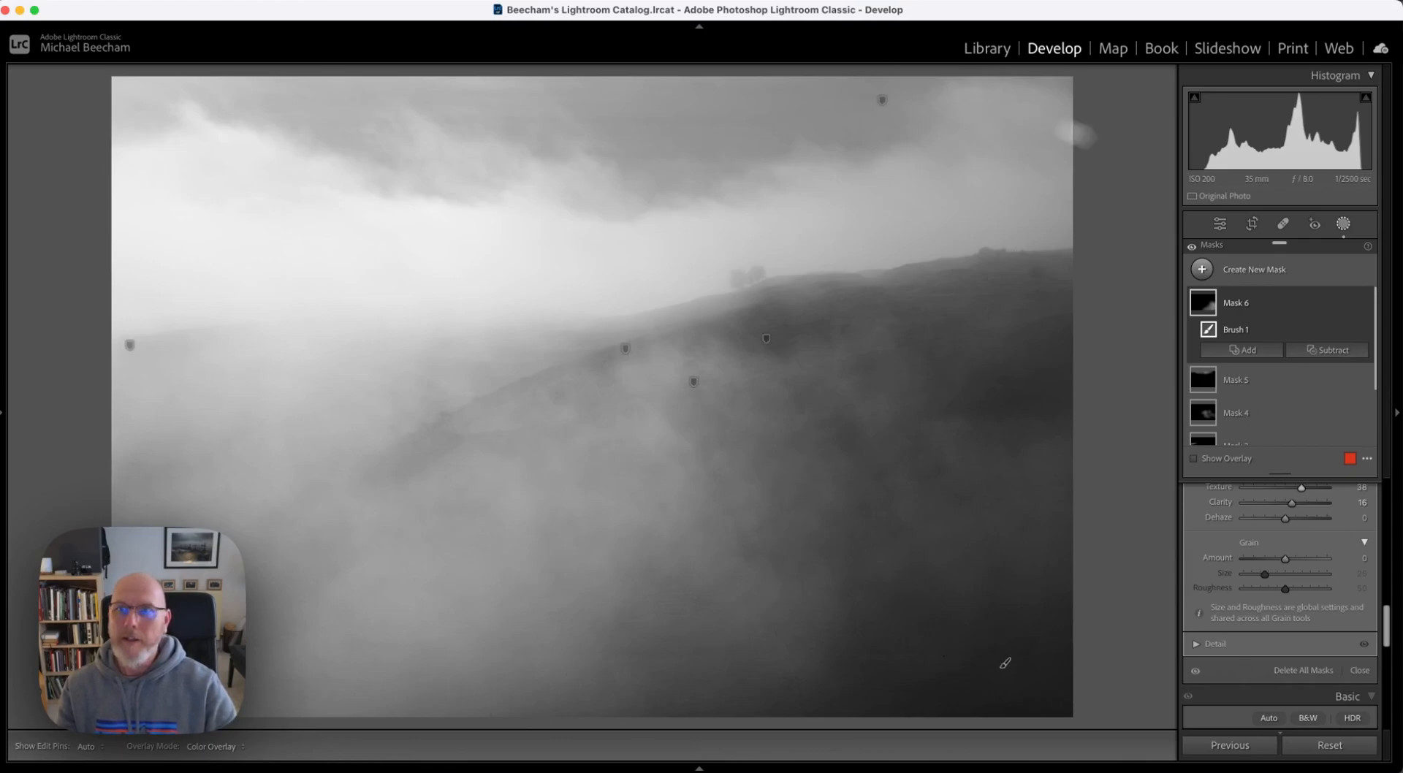
- Leave masking and add a subtle post-crop vignette with an Amount of -3
click(1218, 225)
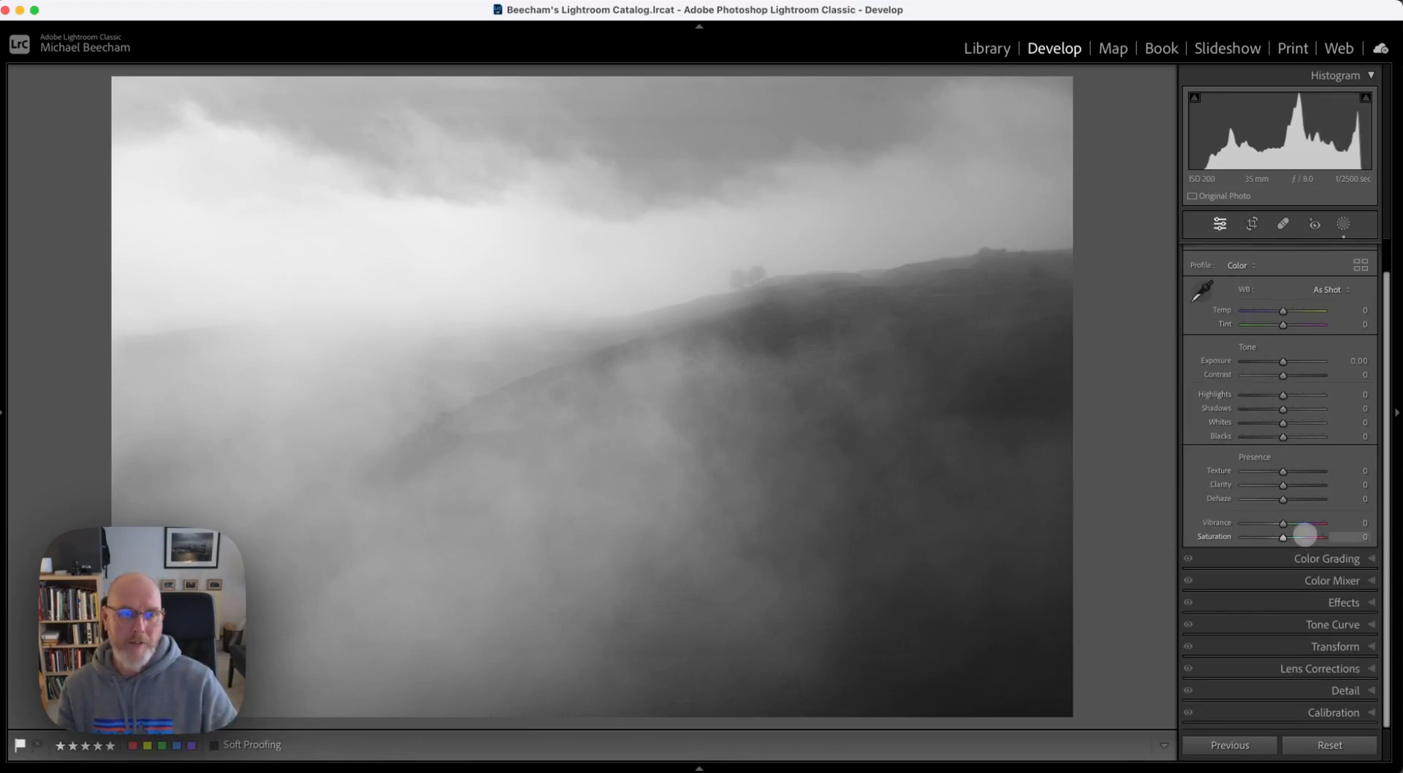
click(1334, 601)
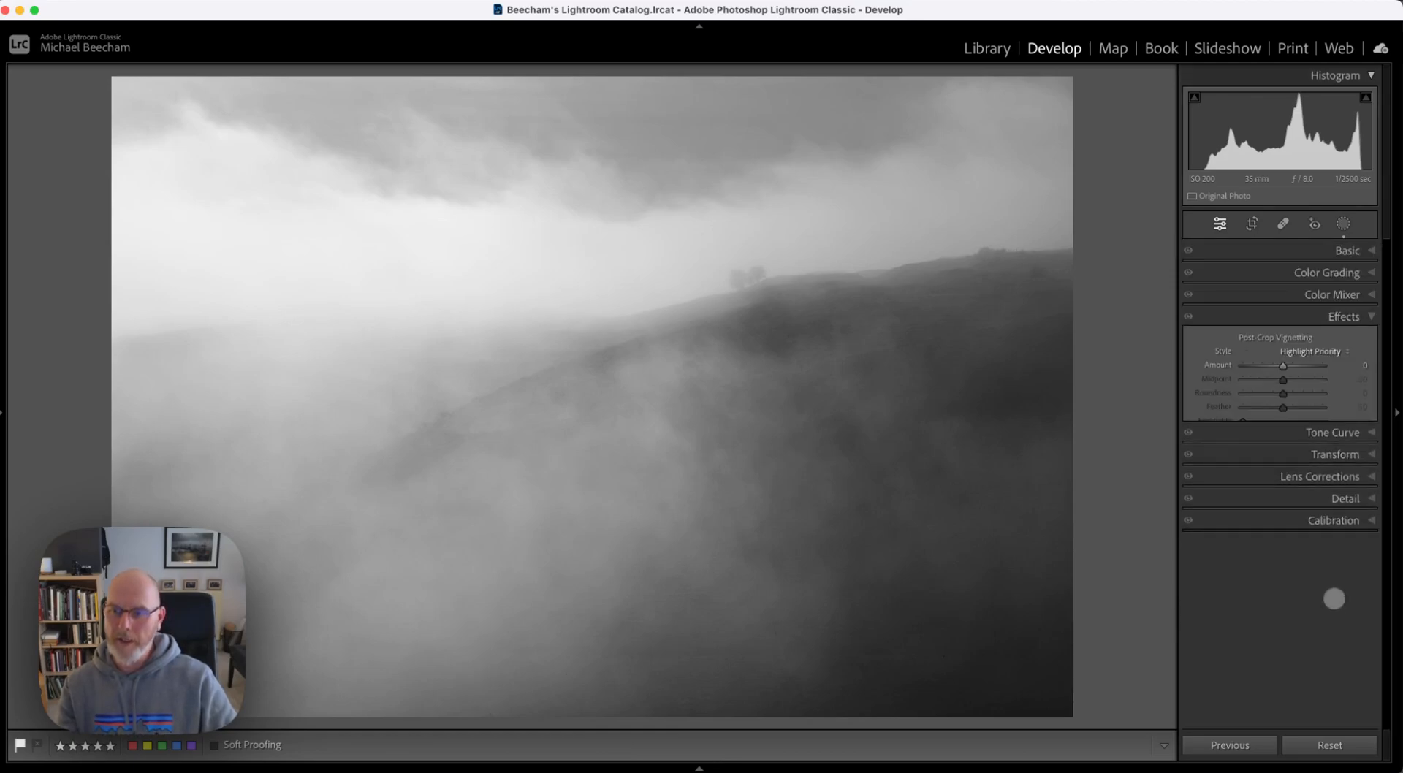
click(1362, 365)
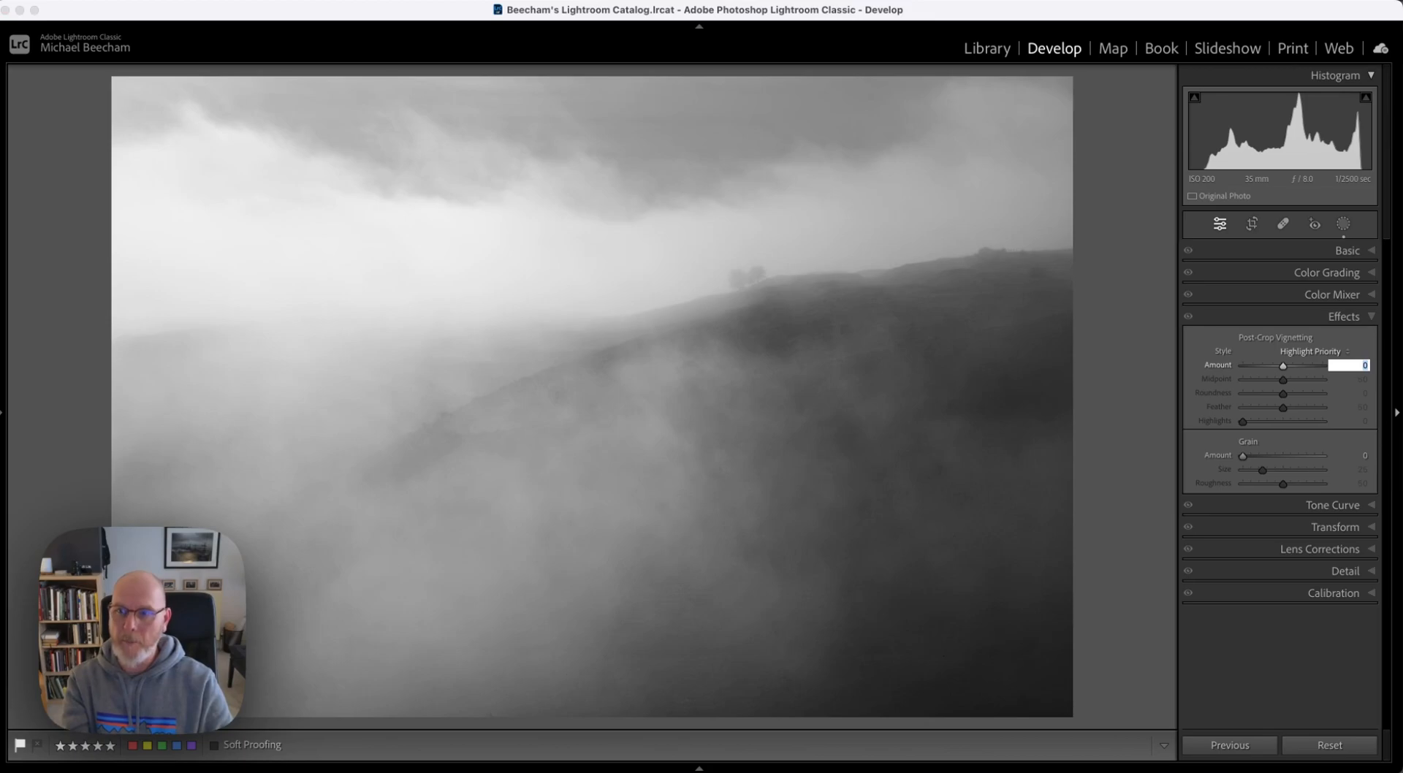
key(Return)
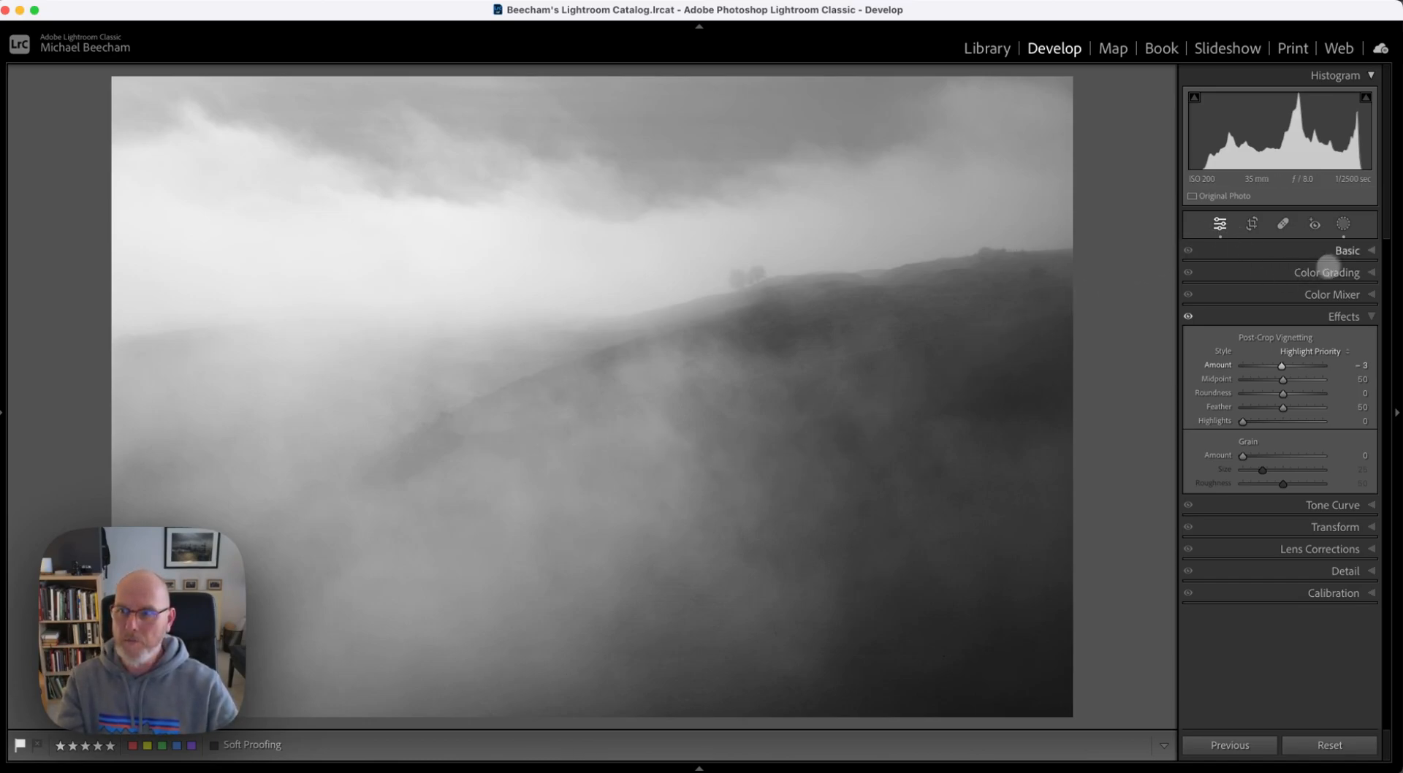
- Slightly lower the luminance of the shadows in Color Grading
click(1341, 251)
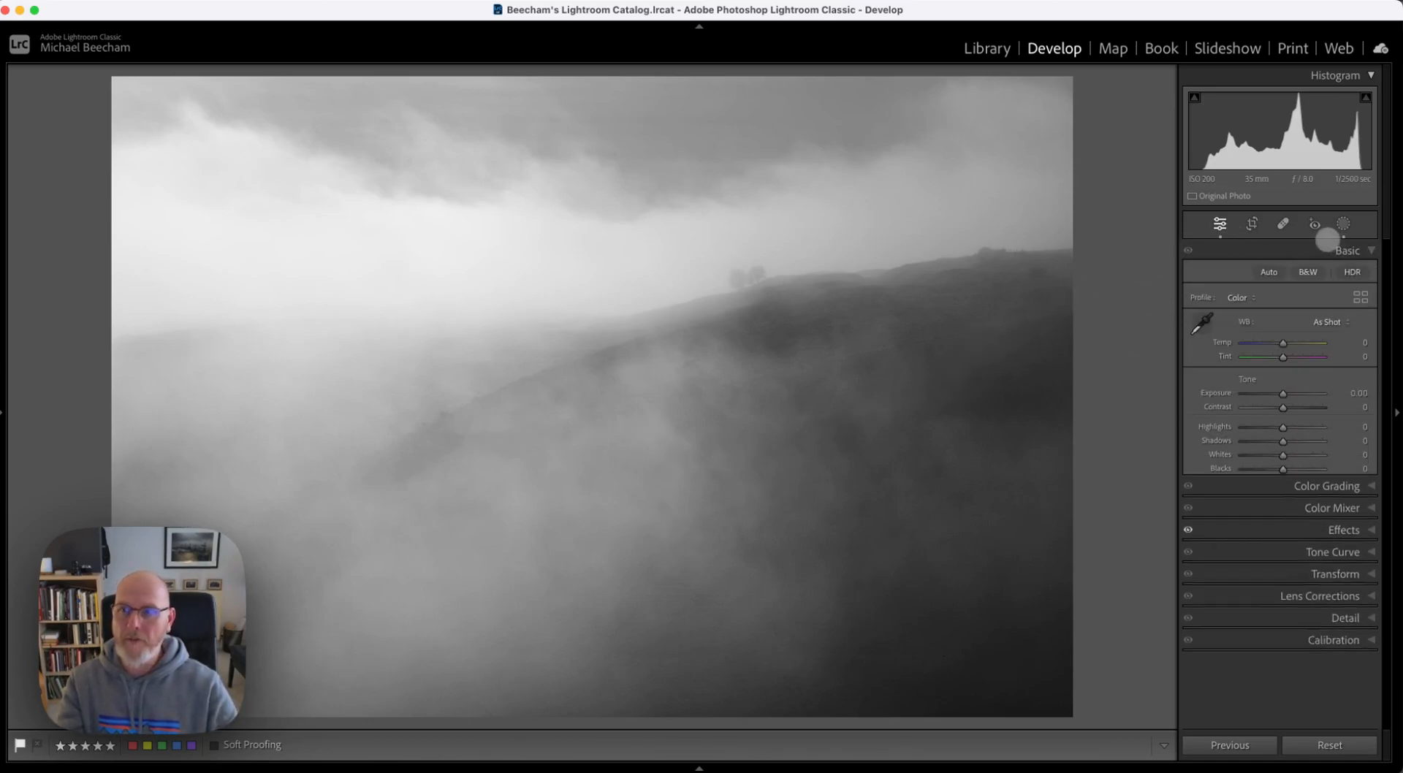
click(1337, 250)
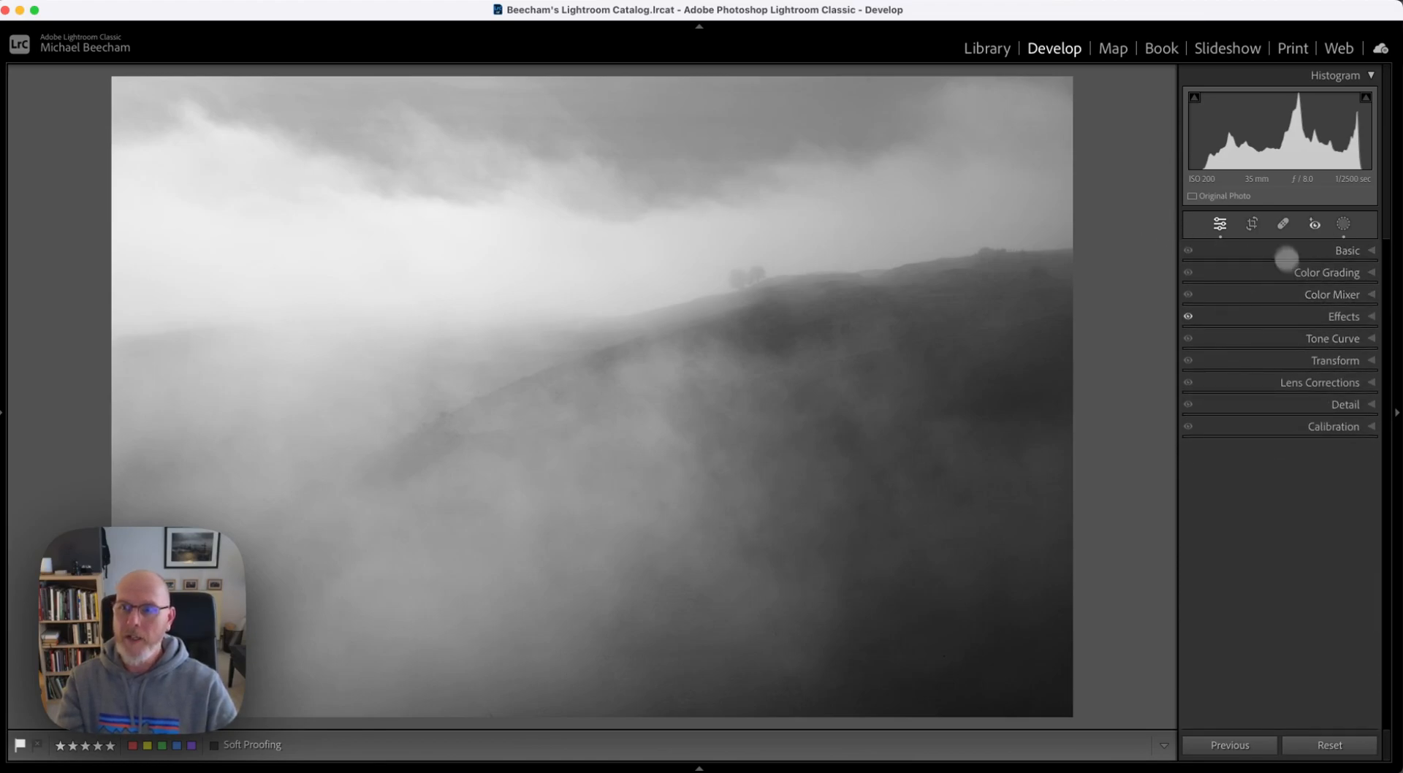
click(1313, 273)
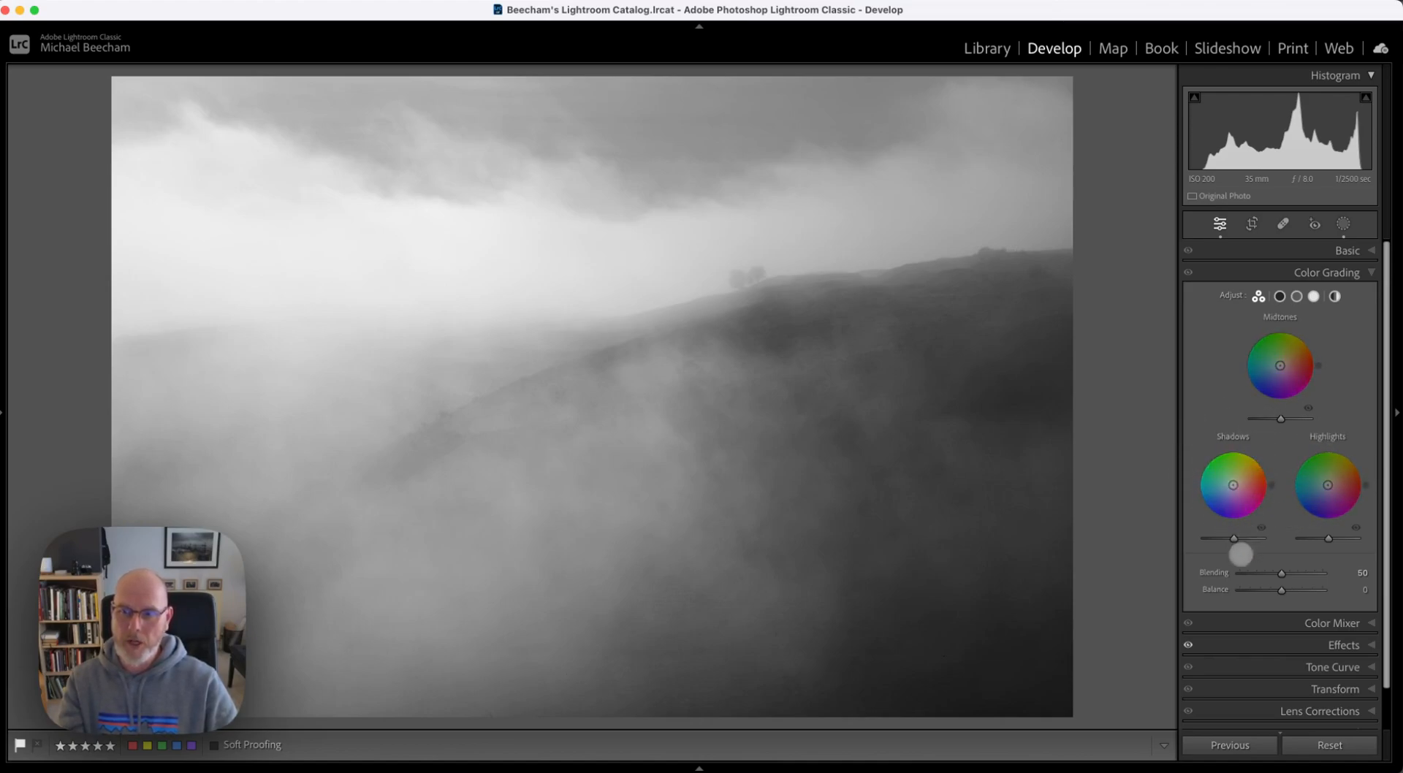
drag(1233, 540, 1228, 538)
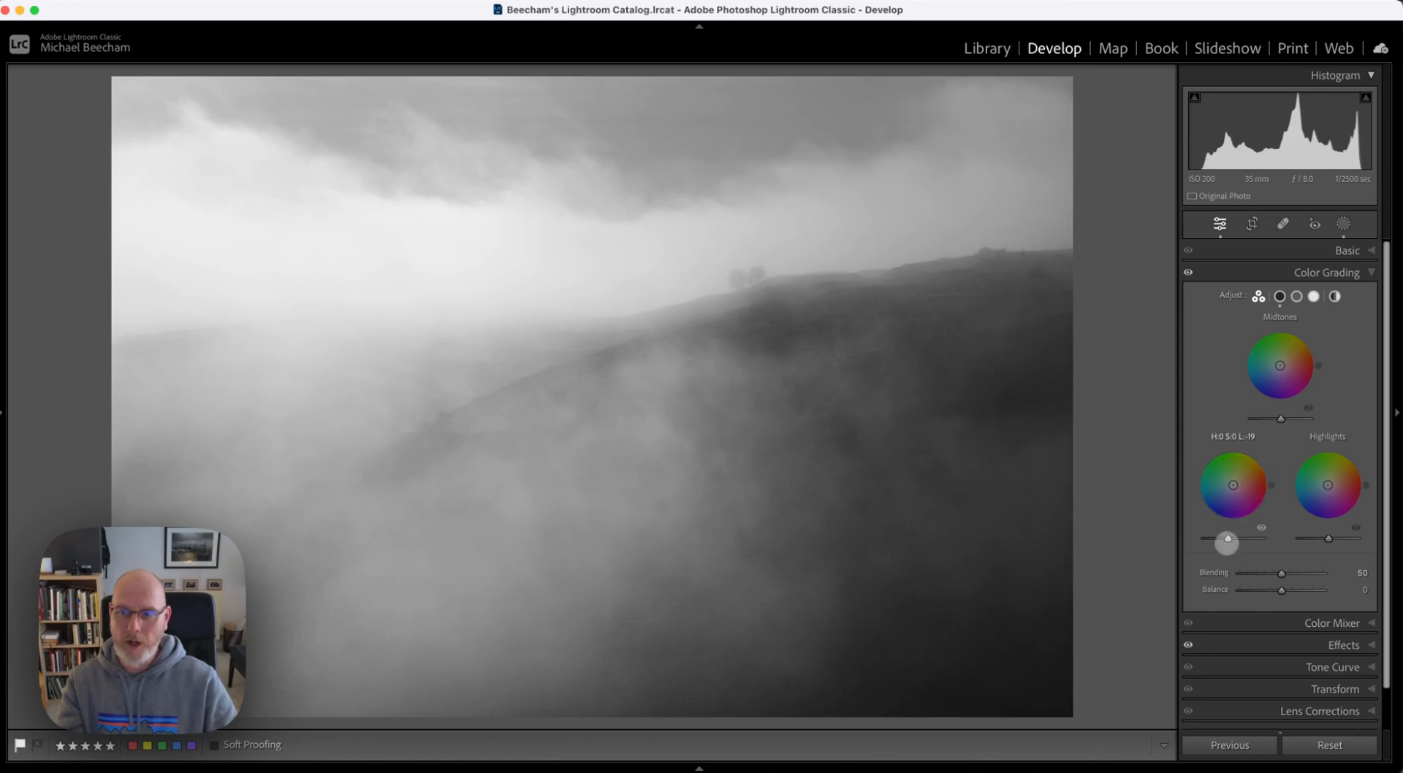
drag(1231, 540, 1231, 540)
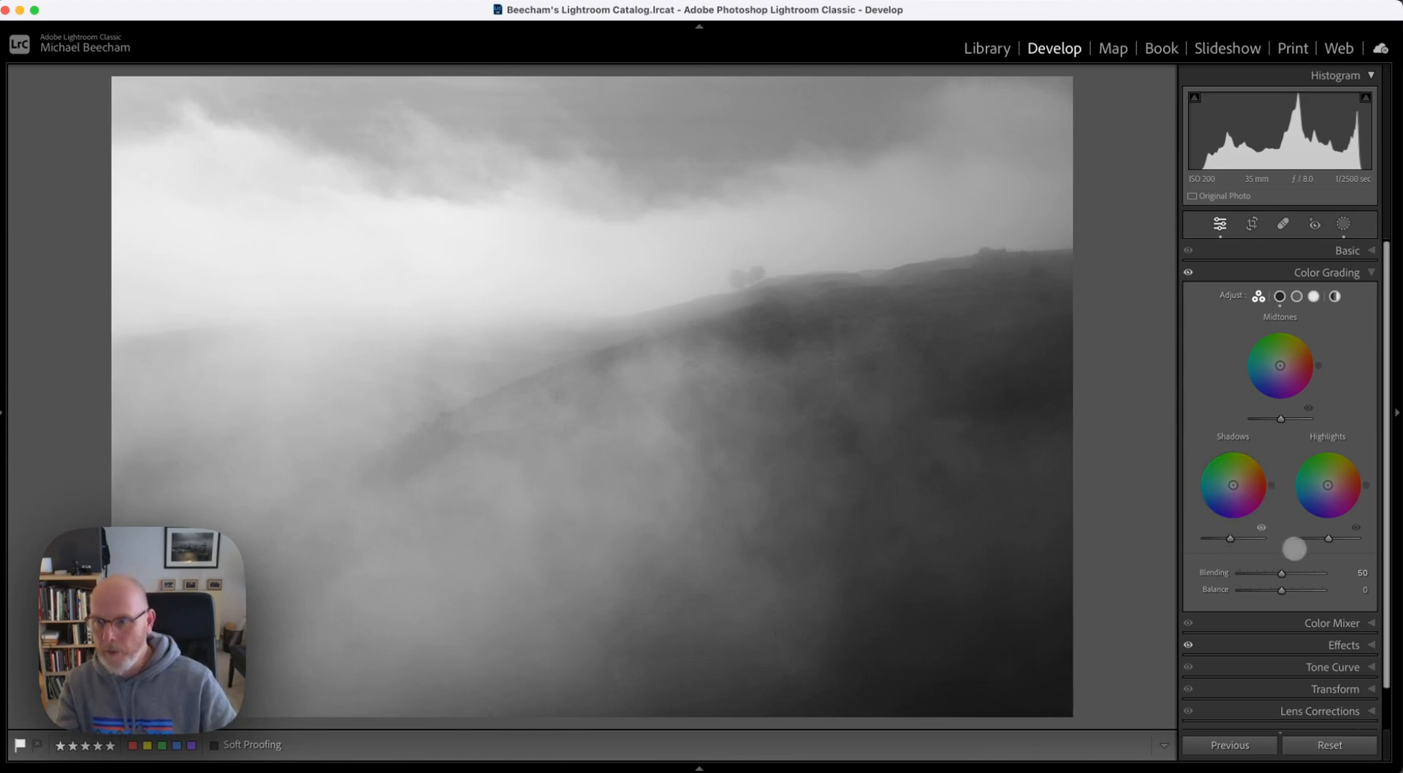
- Slightly lower the luminance of the highlights and the midtones in Color Grading
drag(1329, 539, 1322, 538)
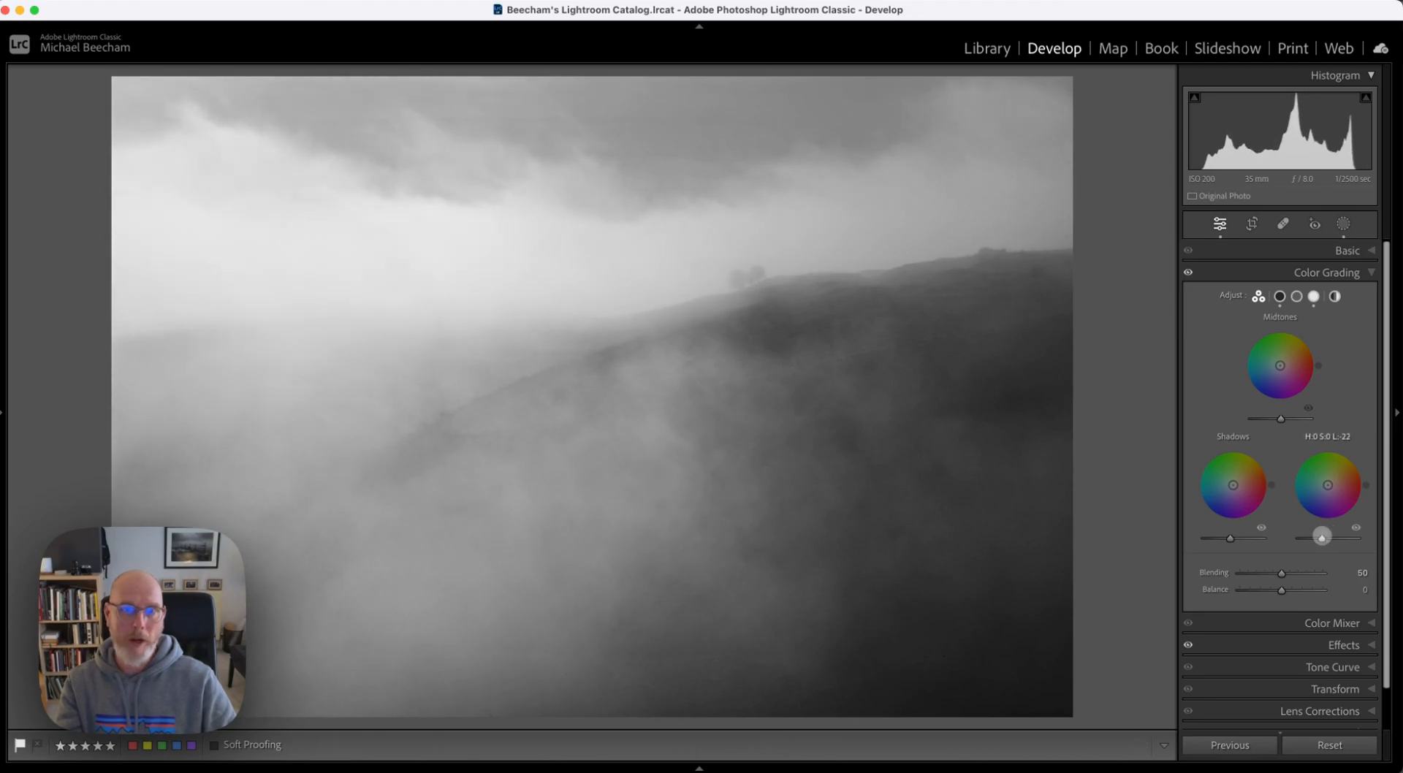
drag(1326, 536, 1325, 537)
drag(1280, 419, 1276, 418)
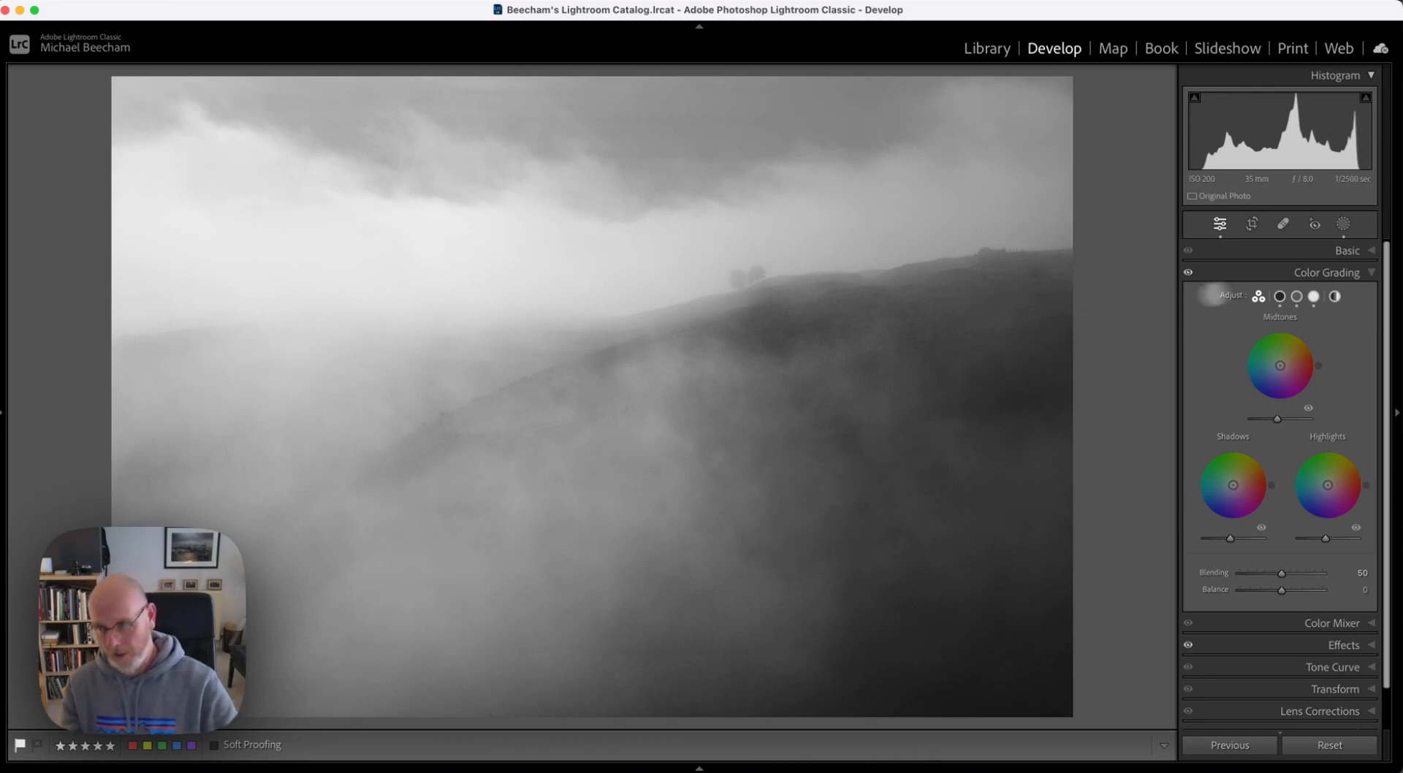
- Open the Basic adjustments for the whole photo
click(1312, 254)
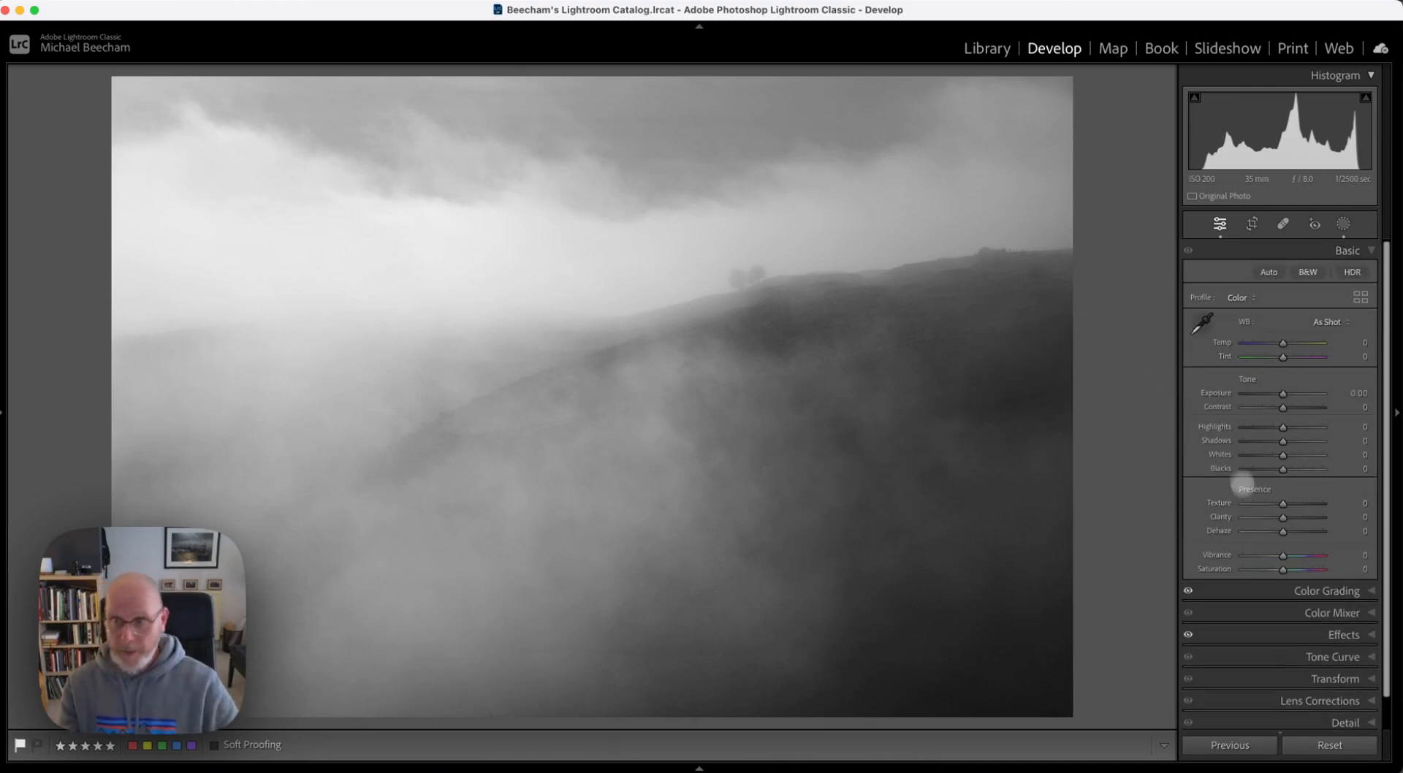